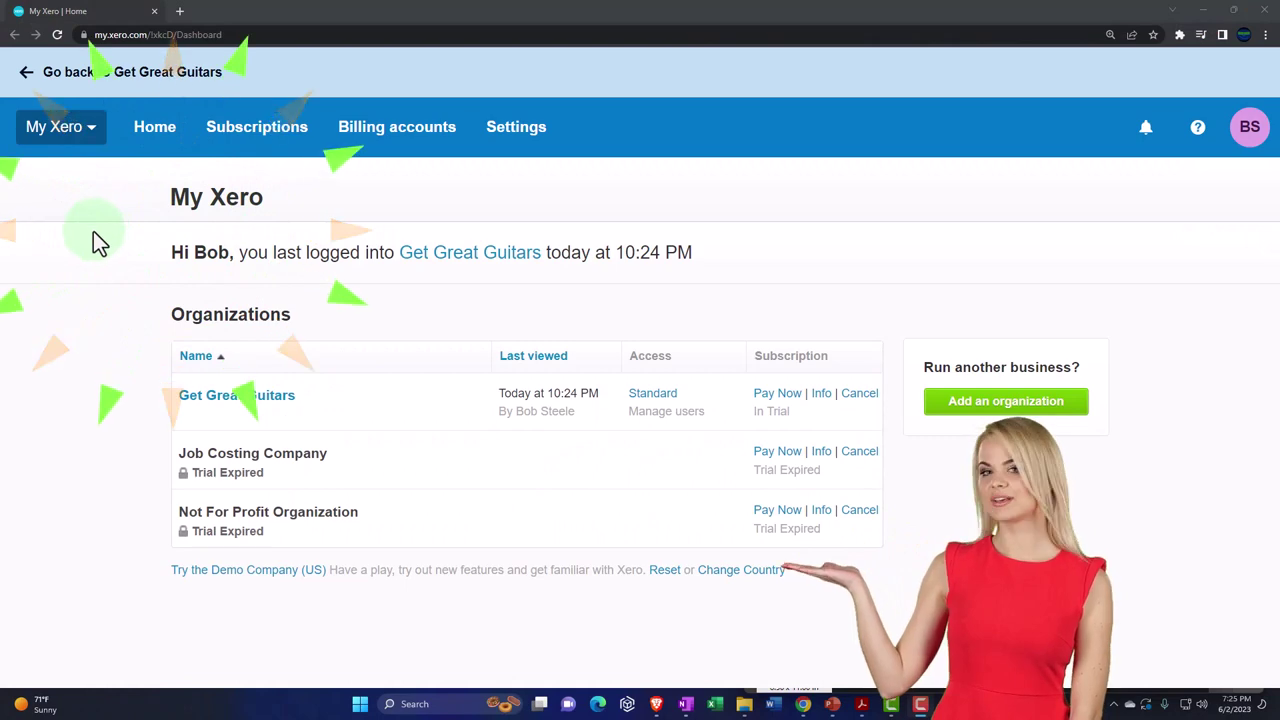
Step: Open the Get Great Guitars organization and duplicate its dashboard into two additional browser tabs
{"action": "left_click", "coordinate": [226, 400]}
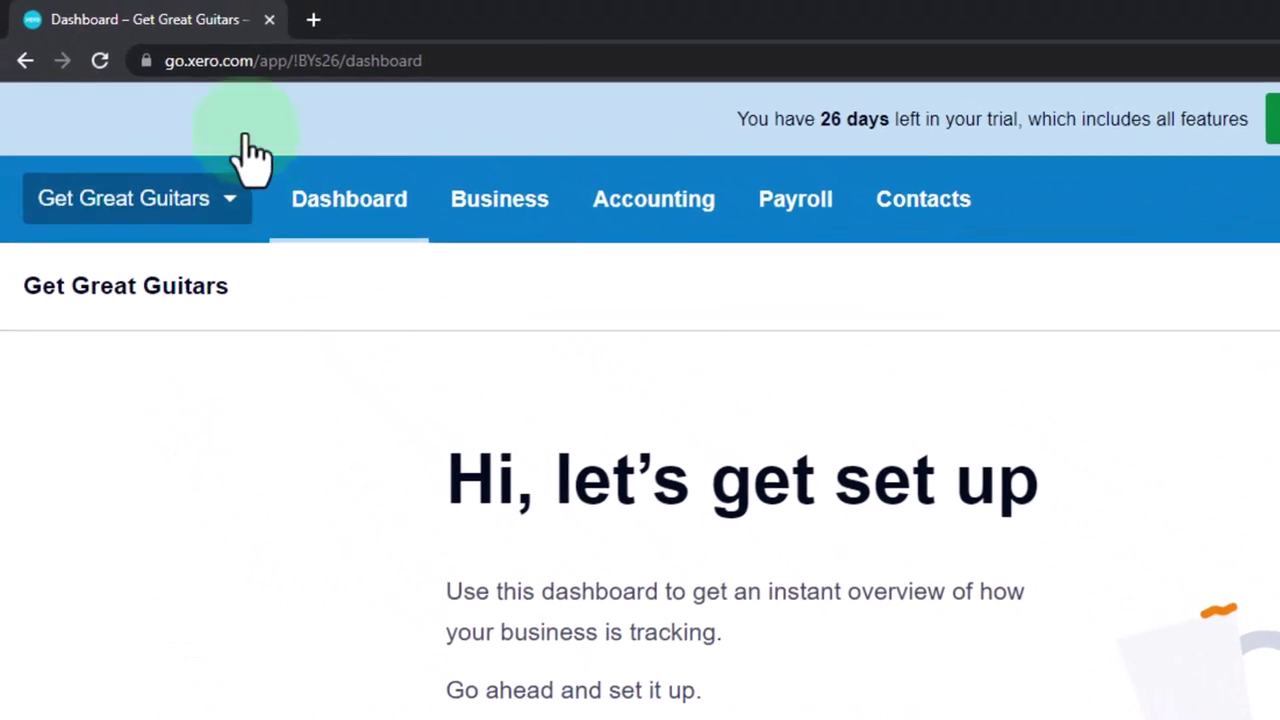
{"action": "right_click", "coordinate": [226, 42]}
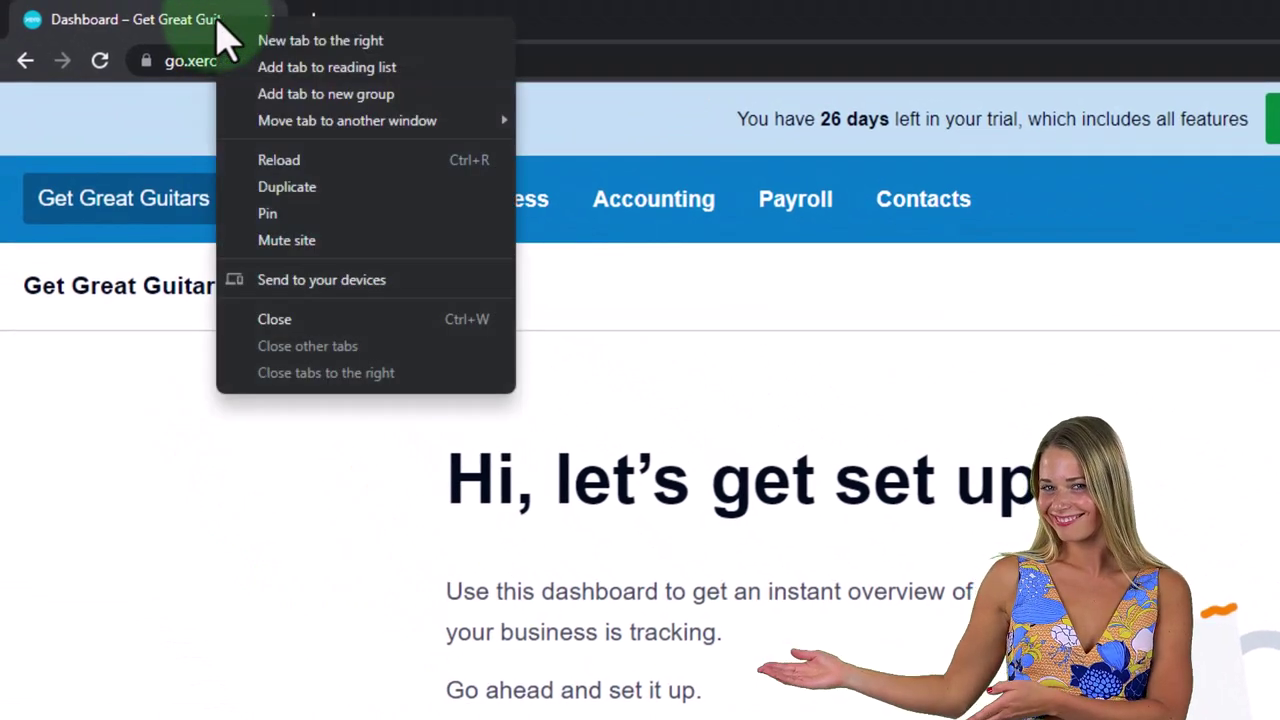
{"action": "left_click", "coordinate": [318, 190]}
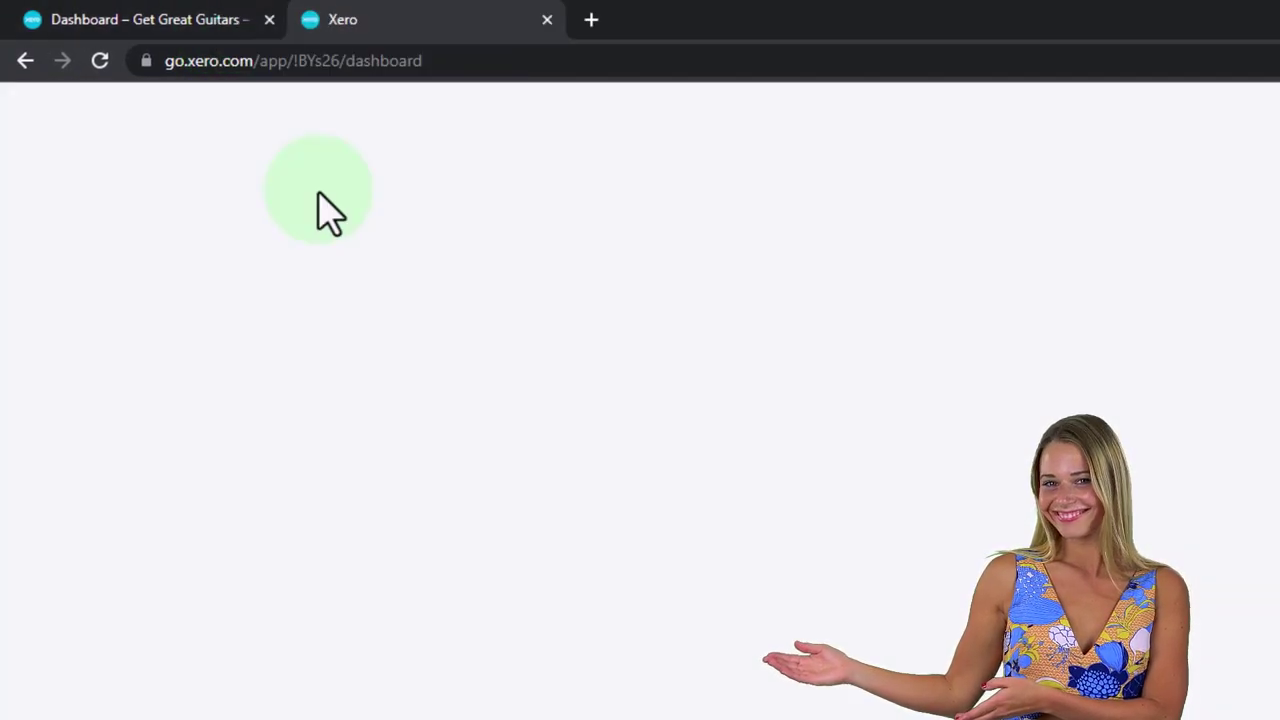
{"action": "right_click", "coordinate": [448, 28]}
{"action": "left_click", "coordinate": [548, 200]}
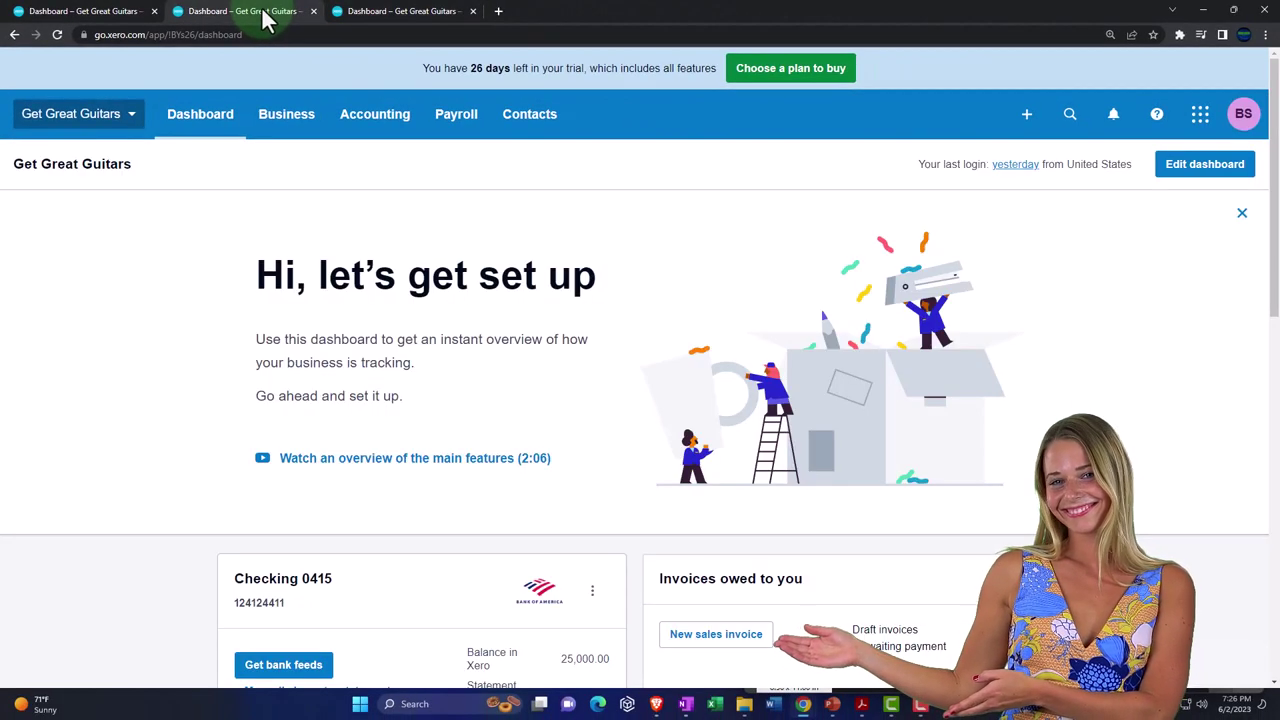
Step: Open the Balance Sheet report in the second browser tab and the Income Statement (Profit and Loss) in the third
{"action": "left_click", "coordinate": [347, 120]}
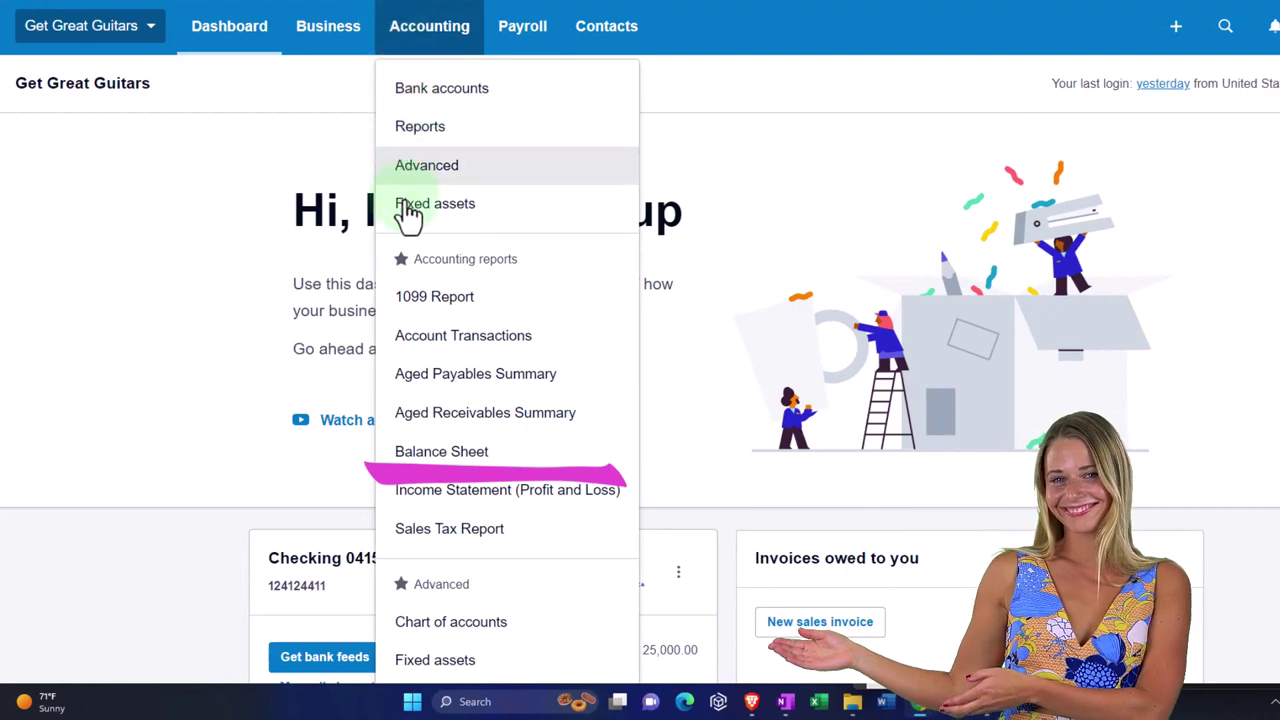
{"action": "left_click", "coordinate": [422, 452]}
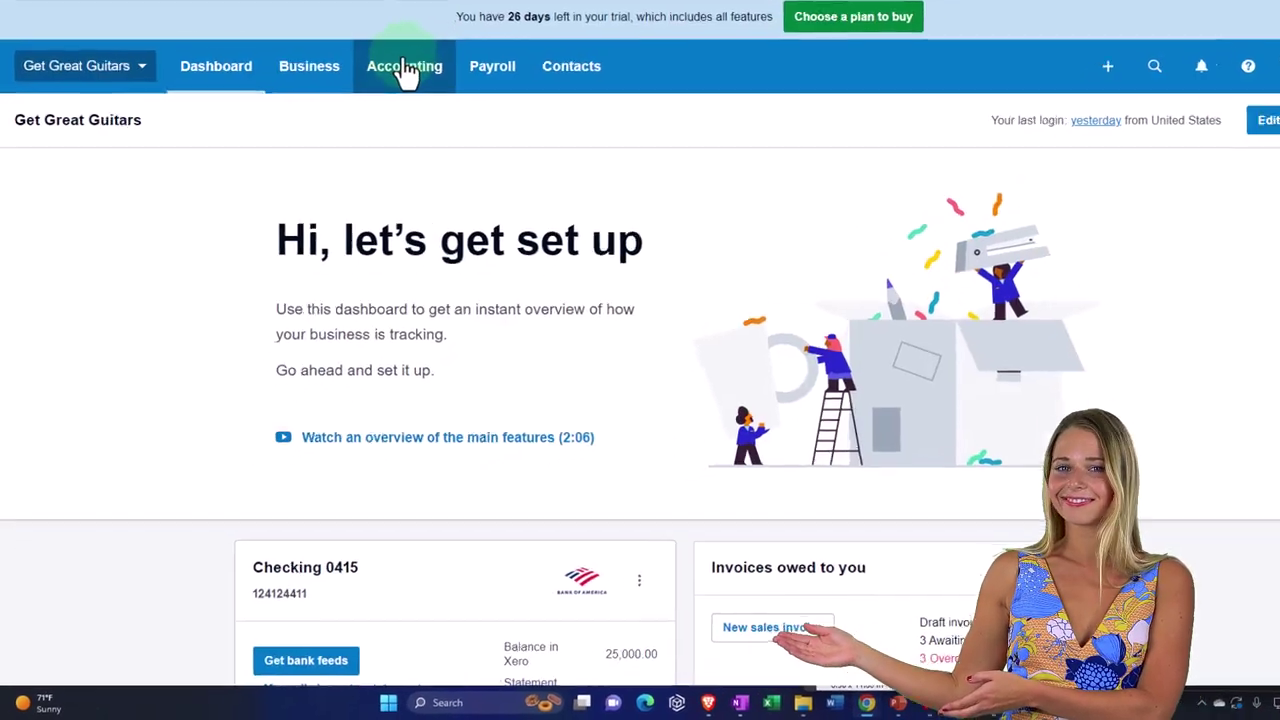
{"action": "left_click", "coordinate": [375, 113]}
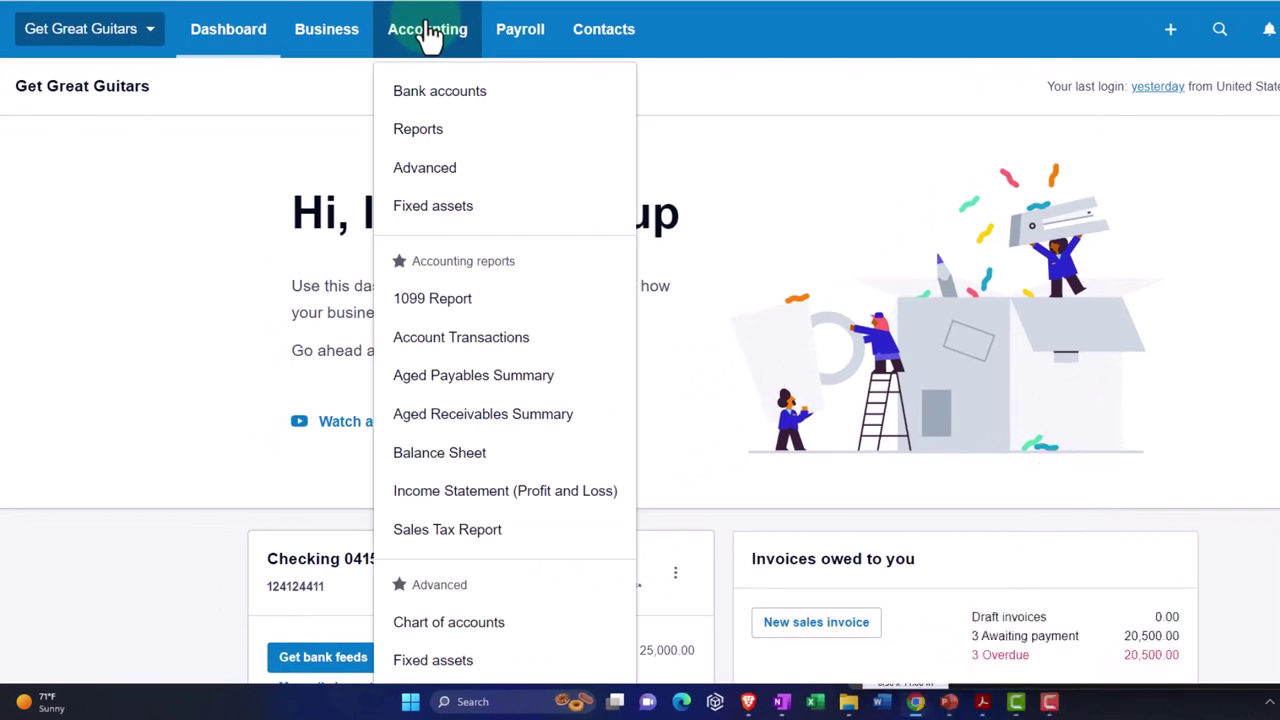
{"action": "left_click", "coordinate": [443, 491]}
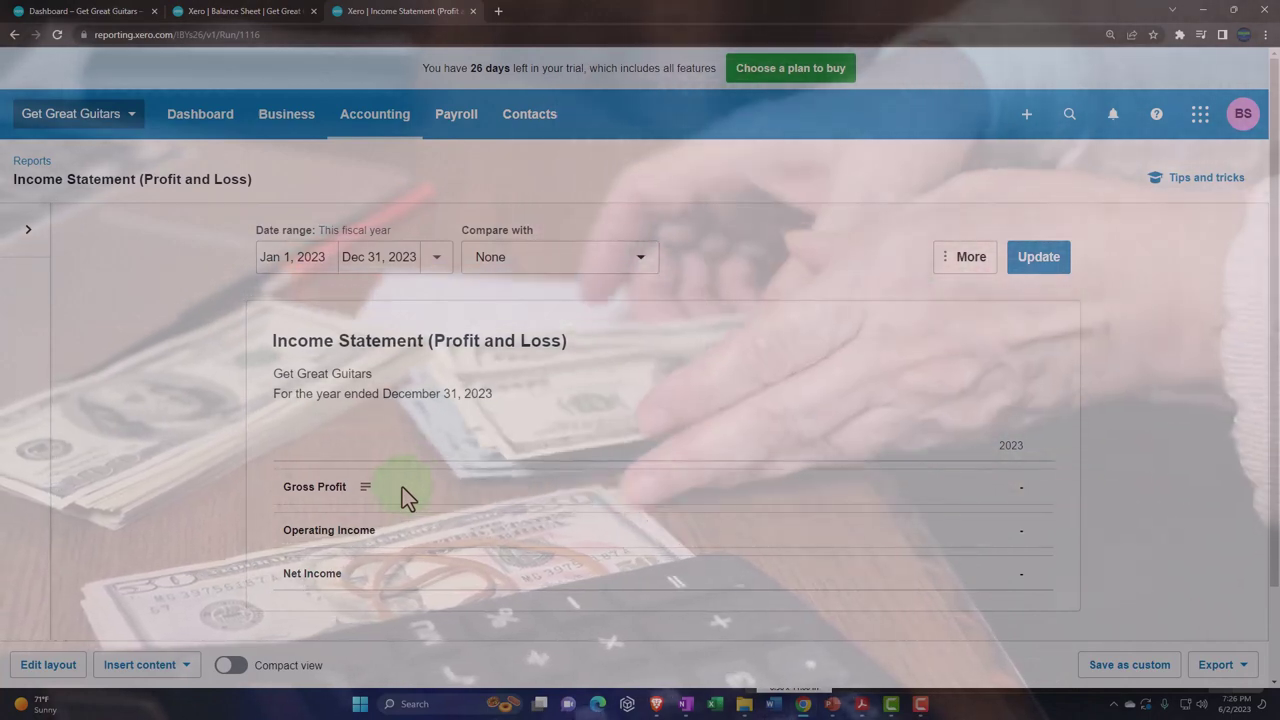
Step: Examine the Balance Sheet as of December 31, 2022, at a larger zoom, checking its date and asset balances
{"action": "left_click", "coordinate": [402, 487]}
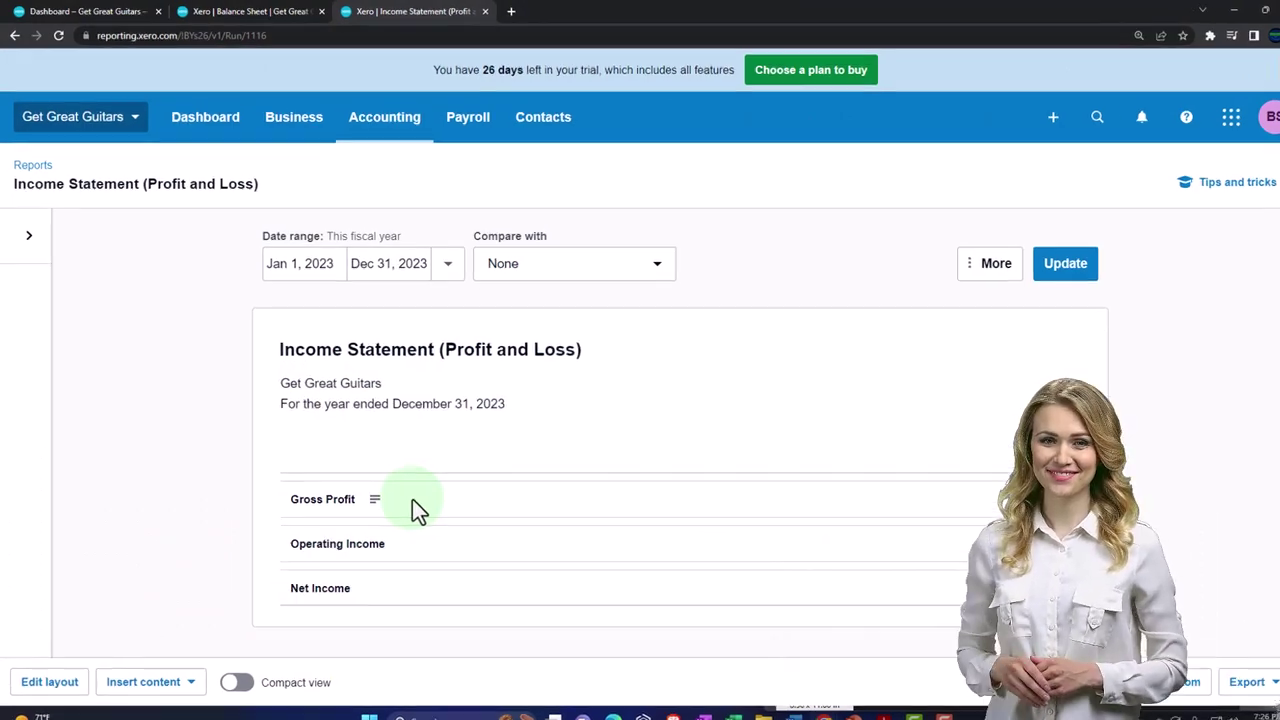
{"action": "left_click", "coordinate": [235, 11]}
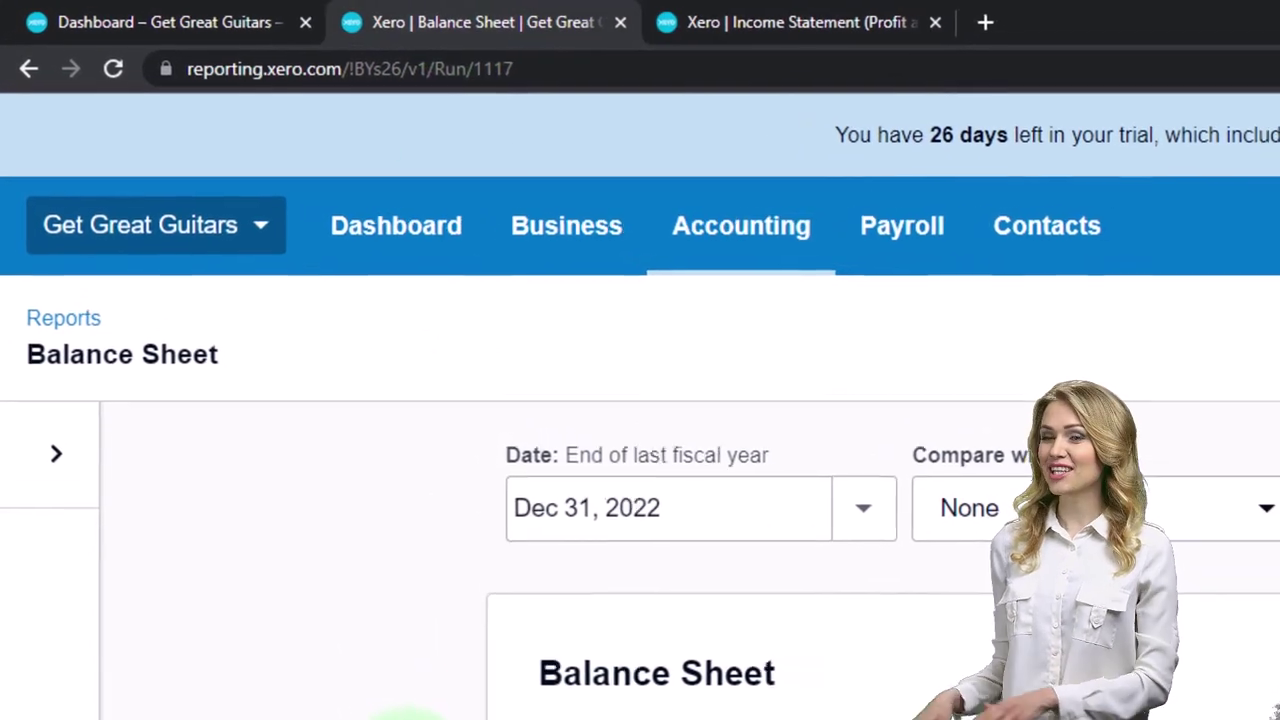
{"action": "scroll", "coordinate": [271, 517], "scroll_direction": "down", "scroll_amount": 3}
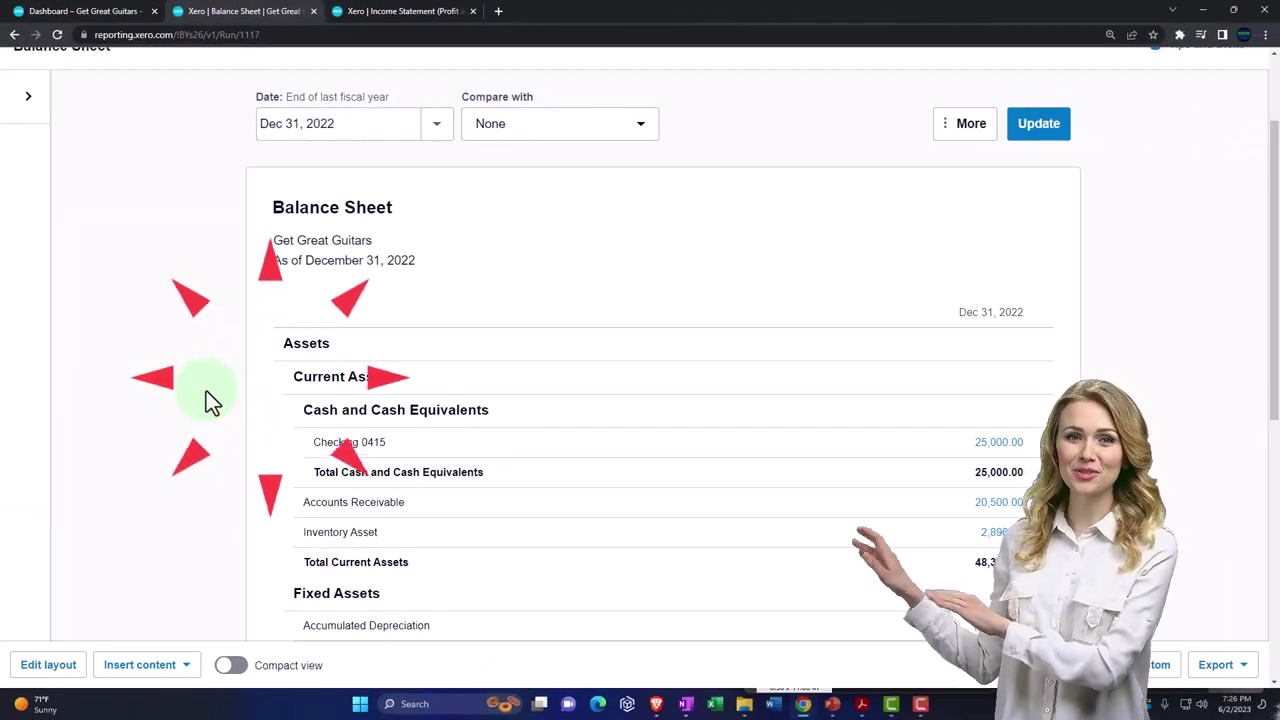
{"action": "key", "text": "ctrl+plus"}
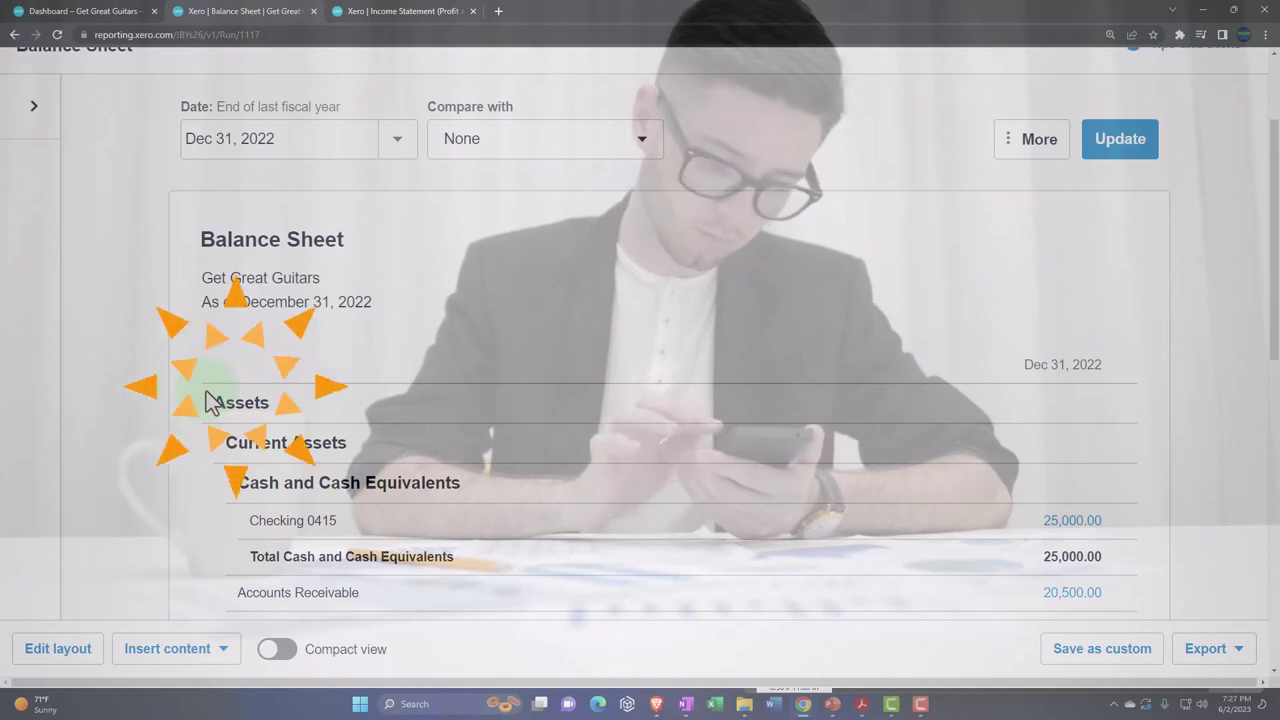
{"action": "scroll", "coordinate": [206, 395], "scroll_direction": "down", "scroll_amount": 2}
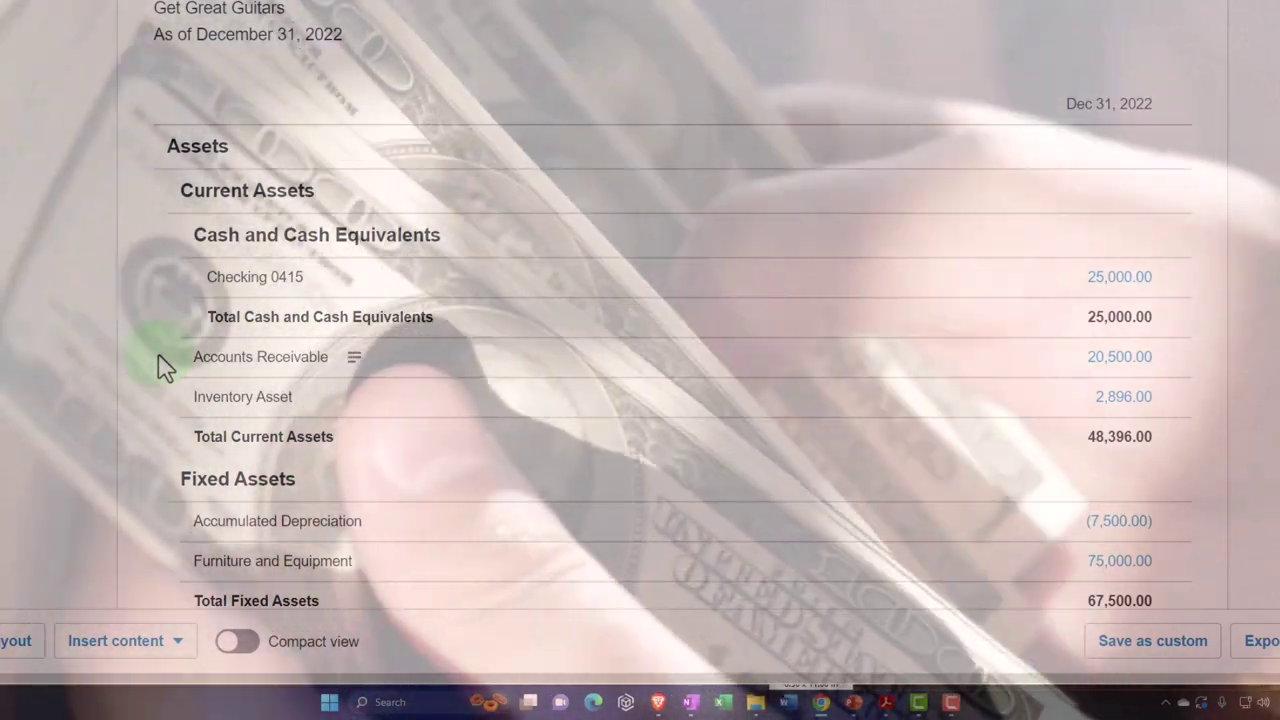
{"action": "scroll", "coordinate": [165, 368], "scroll_direction": "up", "scroll_amount": 3}
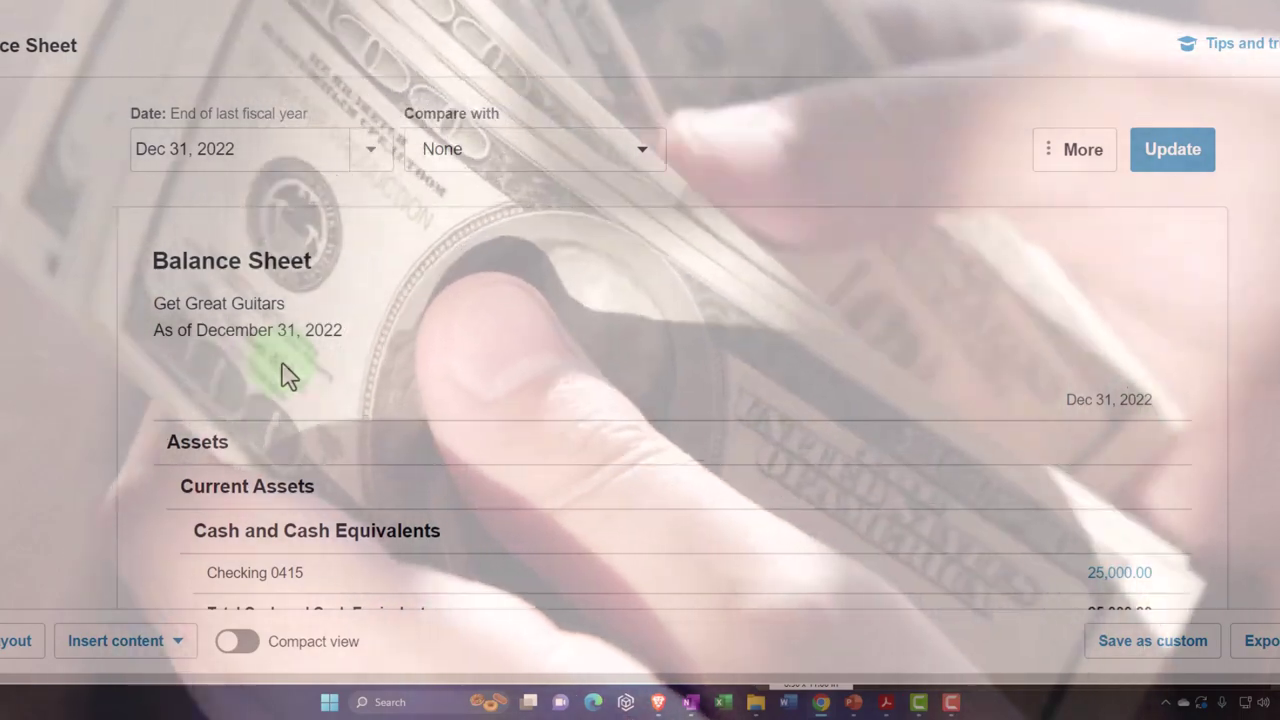
{"action": "left_click", "coordinate": [286, 366]}
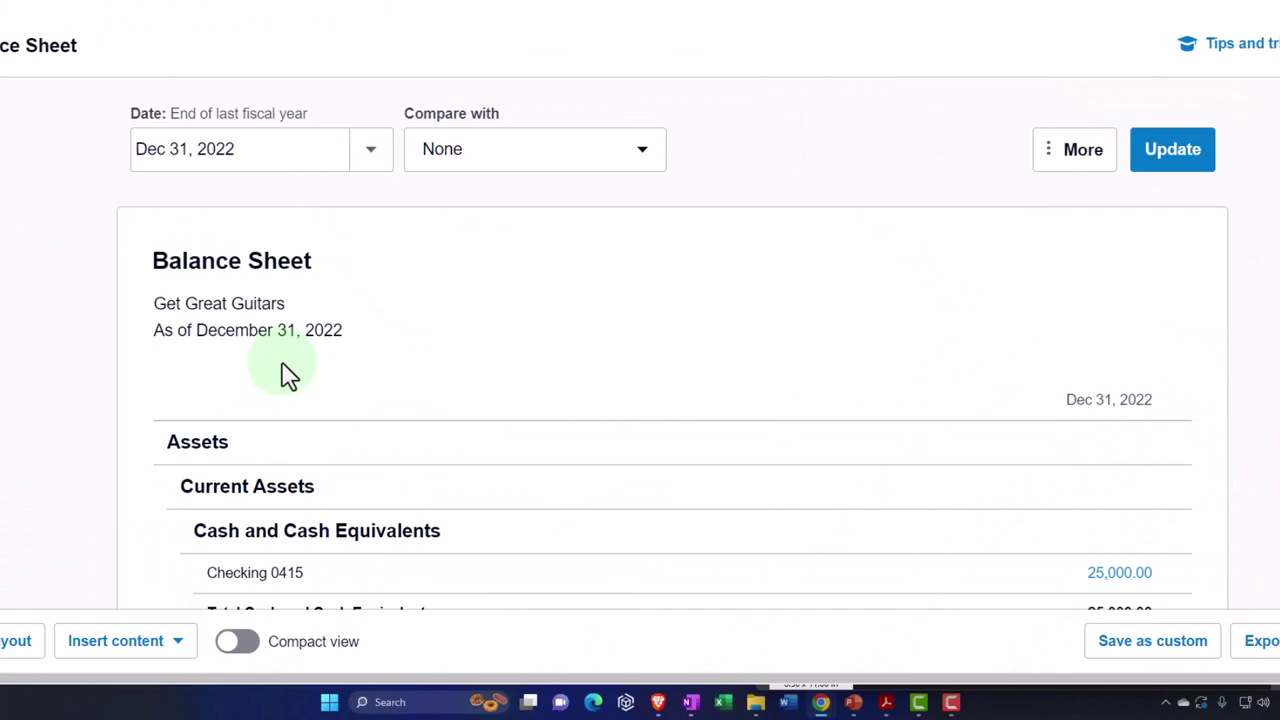
{"action": "scroll", "coordinate": [288, 375], "scroll_direction": "down", "scroll_amount": 3}
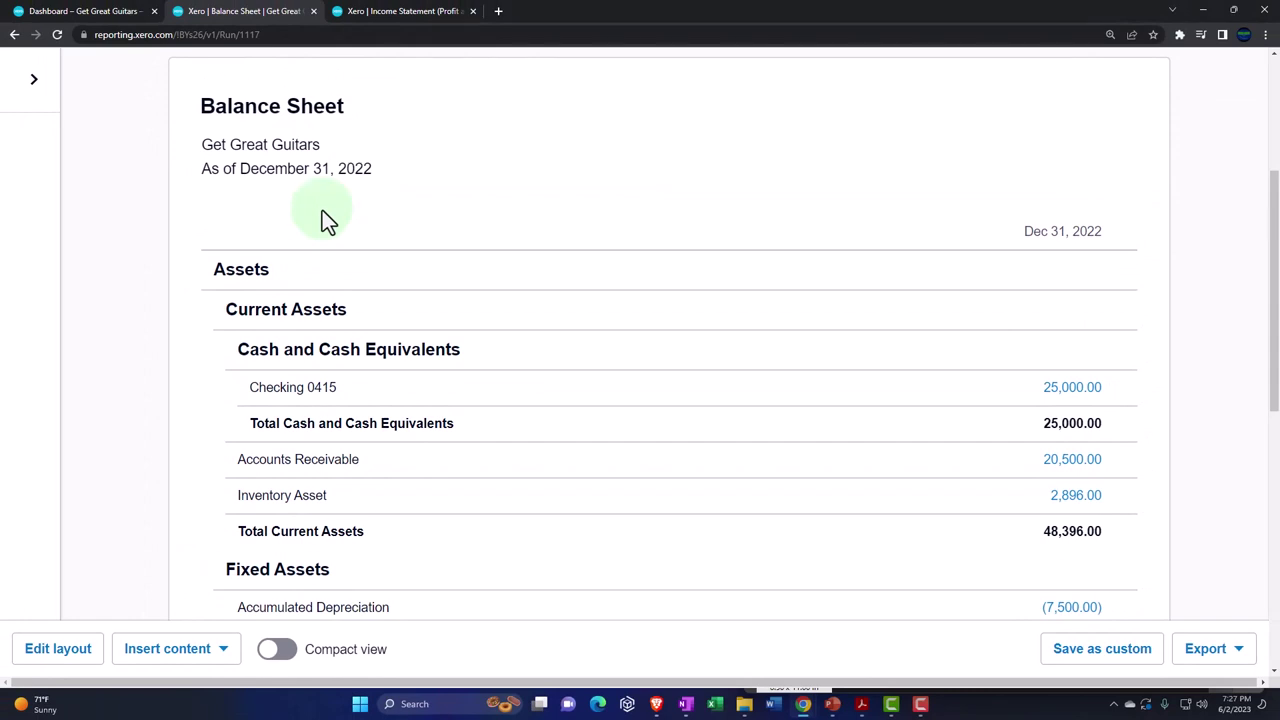
Step: Update the Balance Sheet to the end of last month, May 31, 2023, and review its assets, liabilities and equity
{"action": "scroll", "coordinate": [322, 212], "scroll_direction": "up", "scroll_amount": 3}
{"action": "left_click", "coordinate": [396, 208]}
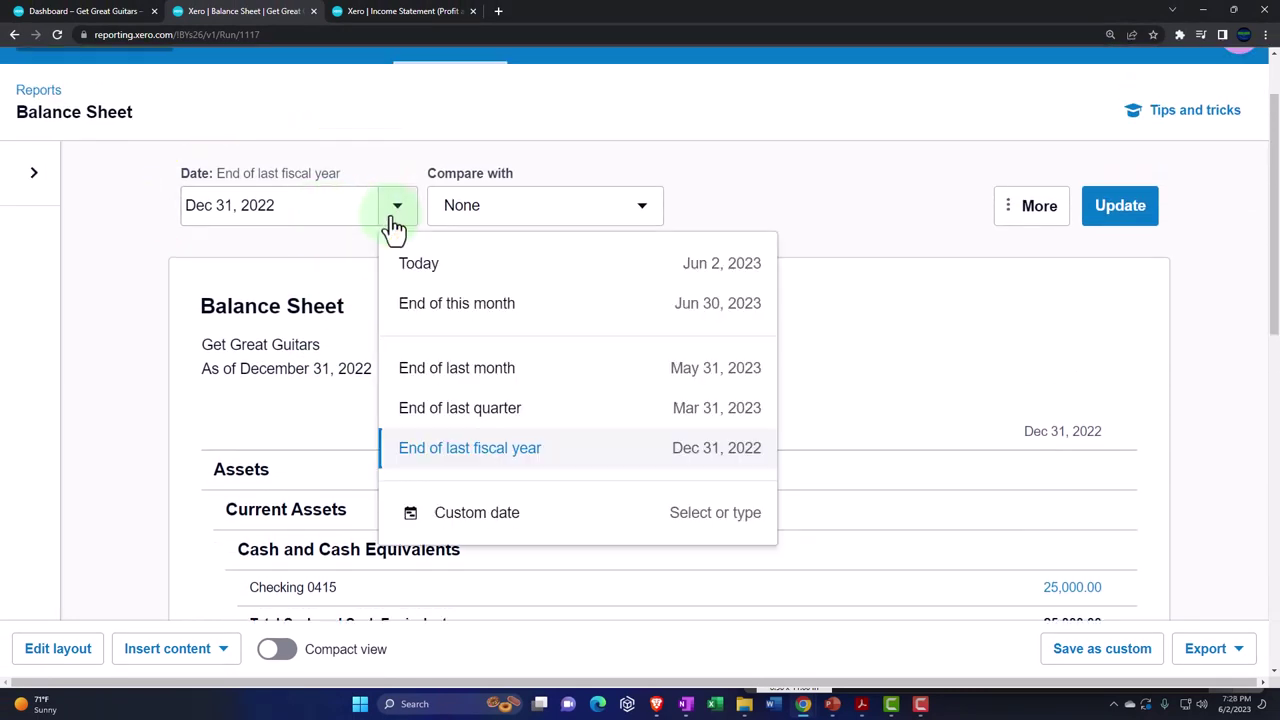
{"action": "left_click", "coordinate": [418, 375]}
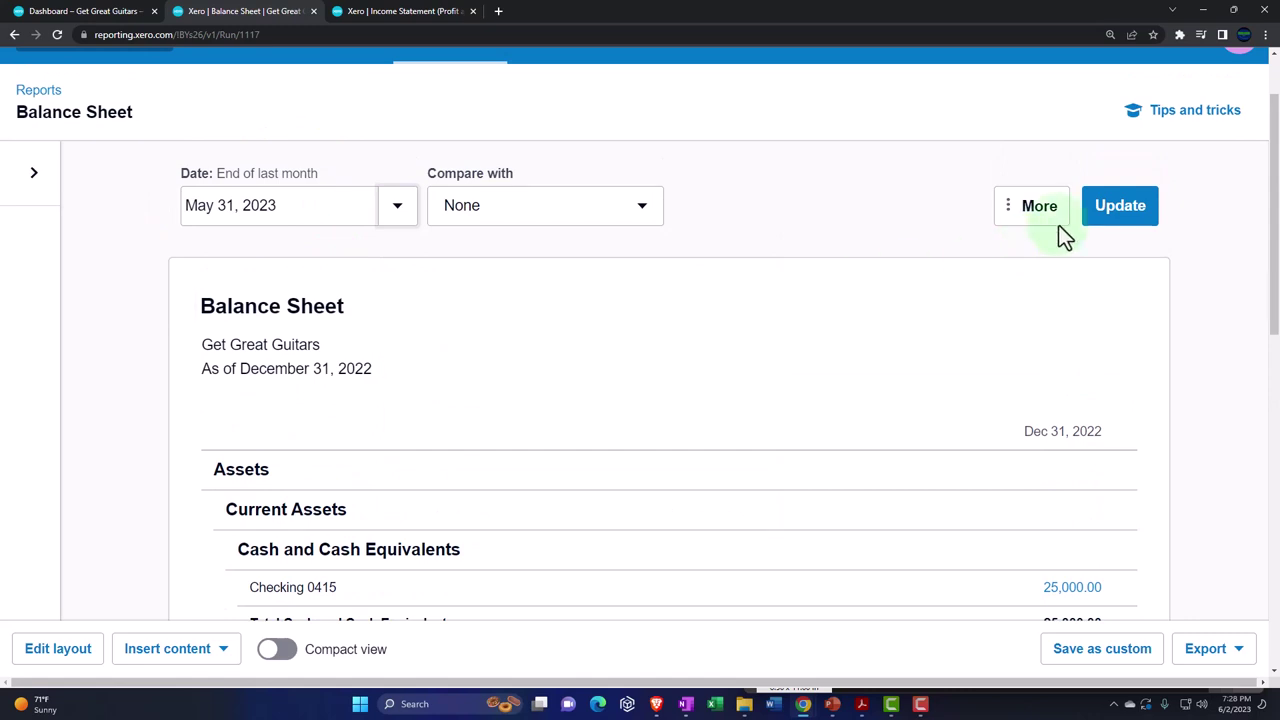
{"action": "left_click", "coordinate": [1095, 215]}
{"action": "left_click", "coordinate": [766, 390]}
{"action": "scroll", "coordinate": [762, 393], "scroll_direction": "down", "scroll_amount": 1}
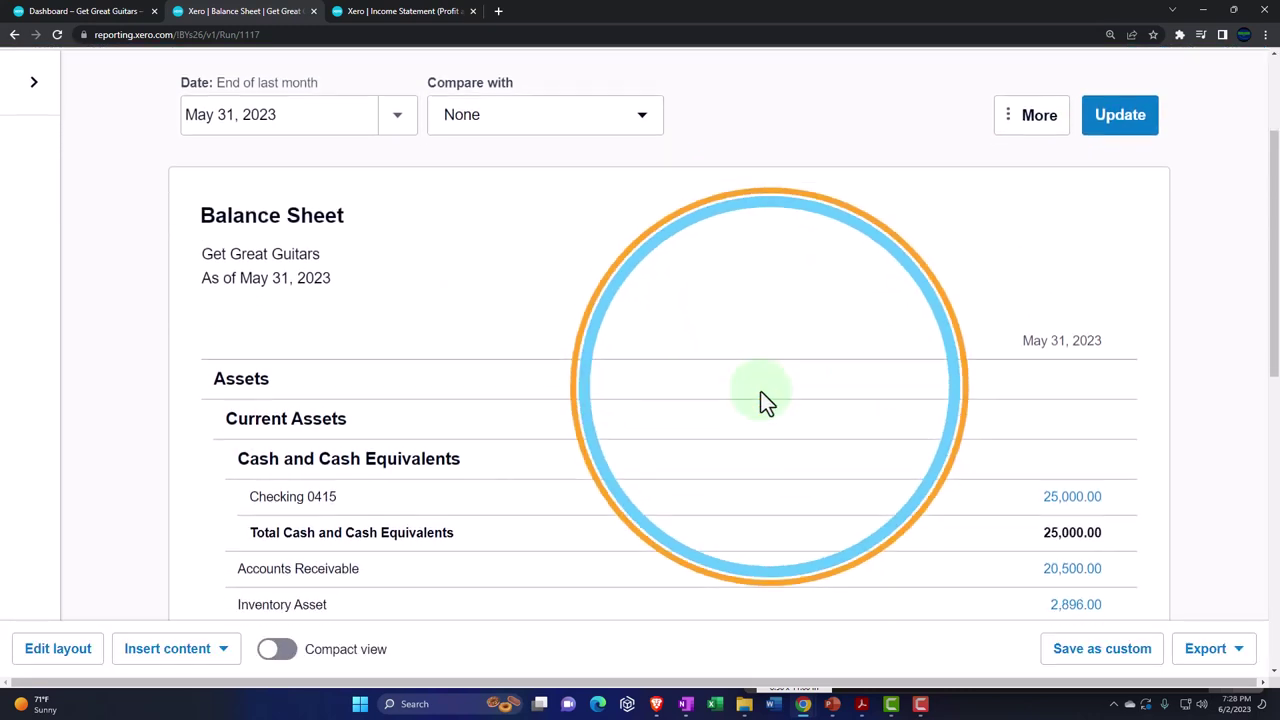
{"action": "scroll", "coordinate": [762, 395], "scroll_direction": "down", "scroll_amount": 4}
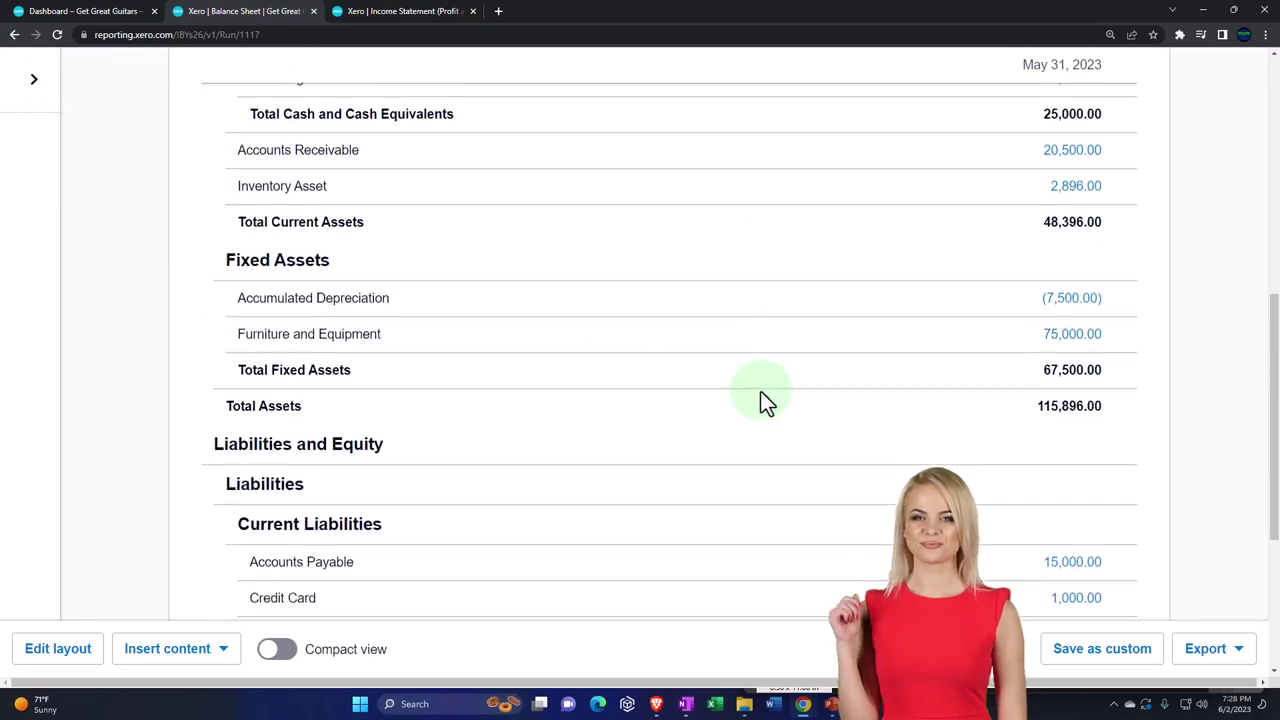
{"action": "scroll", "coordinate": [763, 402], "scroll_direction": "down", "scroll_amount": 3}
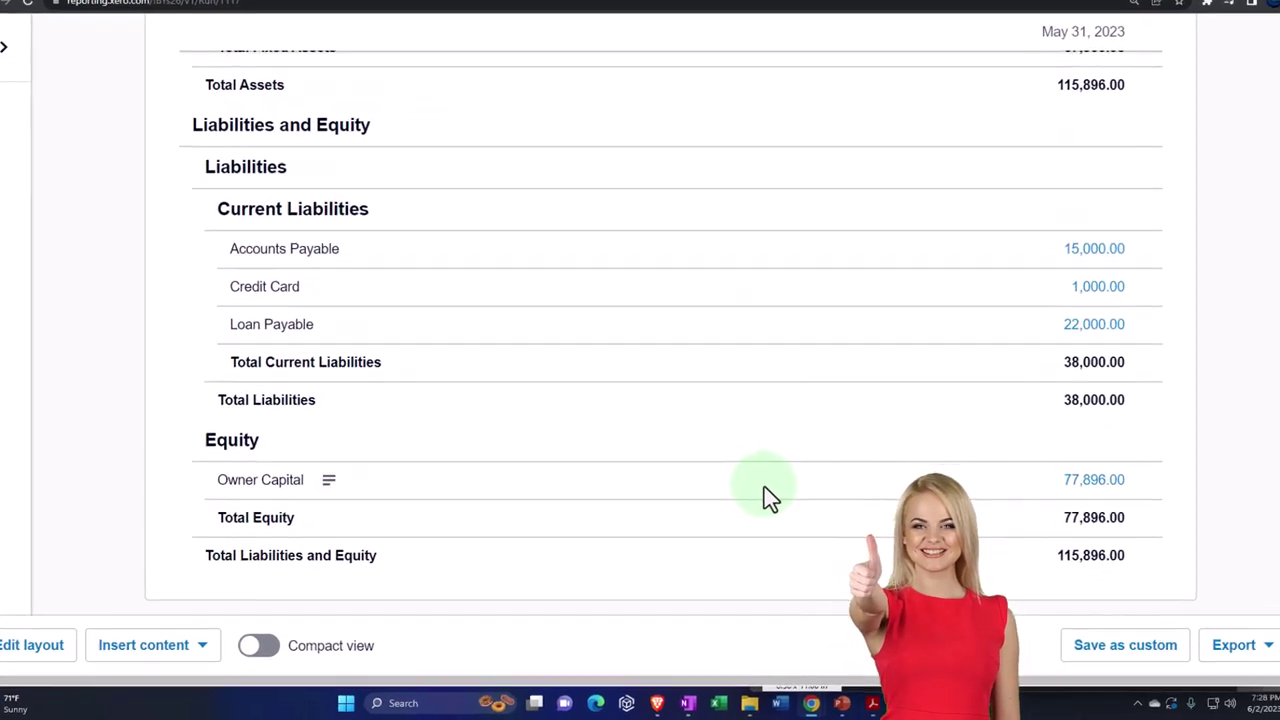
{"action": "left_click", "coordinate": [768, 497]}
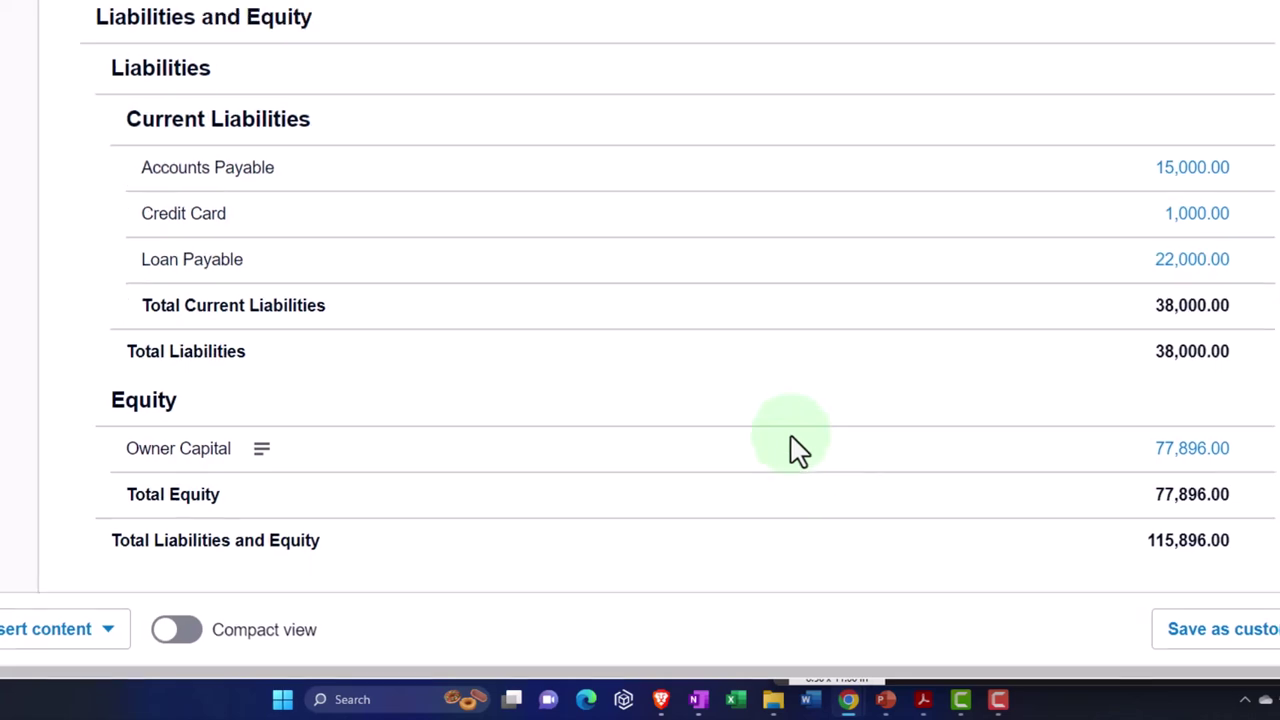
{"action": "scroll", "coordinate": [797, 447], "scroll_direction": "up", "scroll_amount": 10}
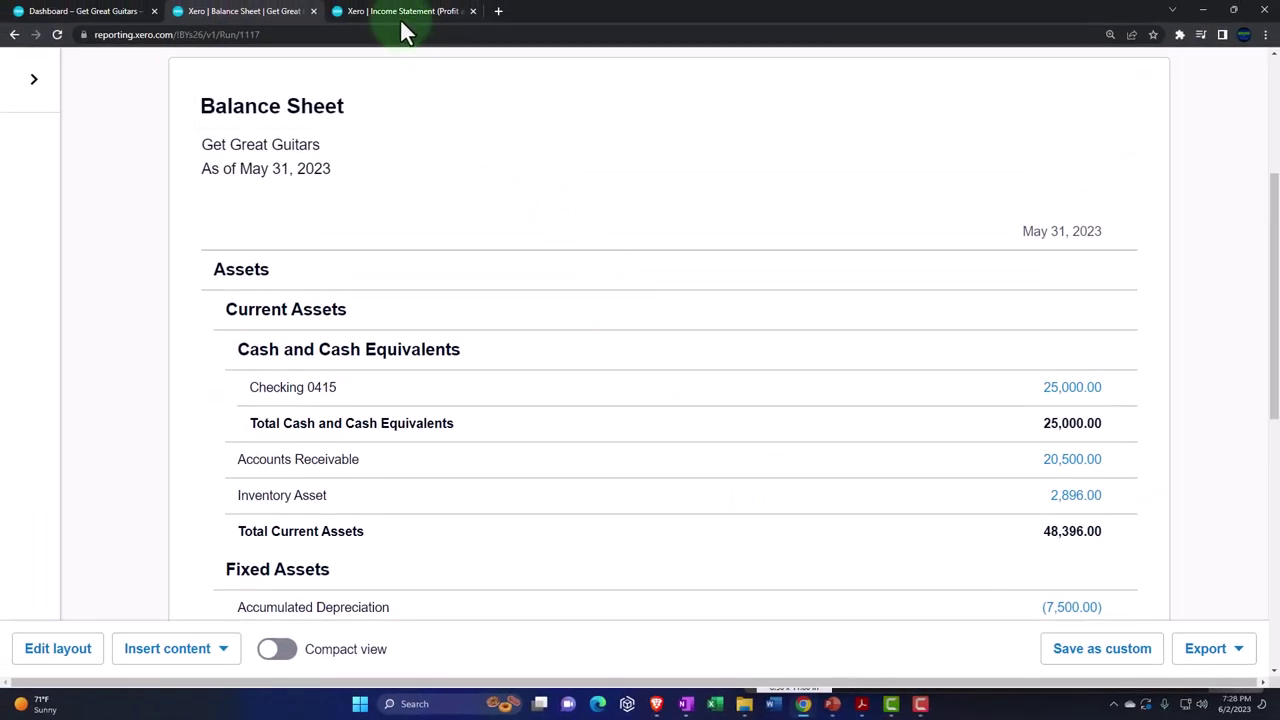
Step: Run the Income Statement for the last fiscal year, January 1 to December 31, 2022, and review its income lines
{"action": "left_click", "coordinate": [400, 14]}
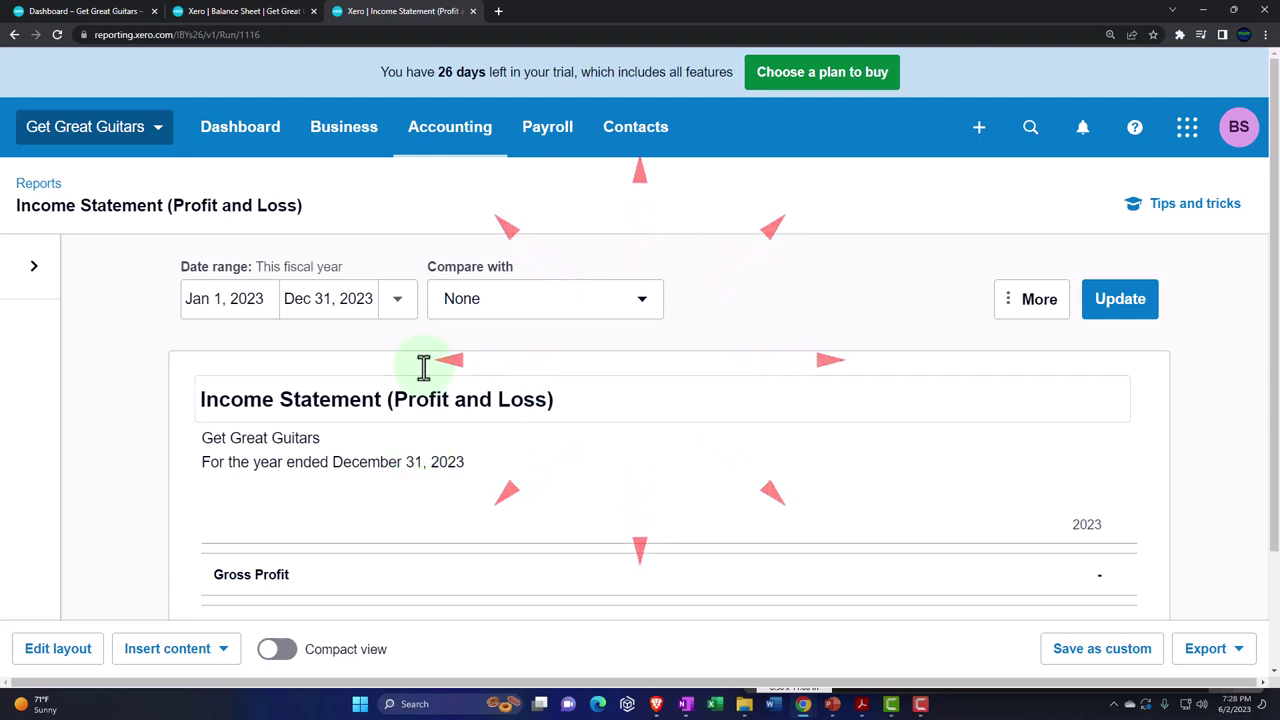
{"action": "left_click", "coordinate": [397, 298]}
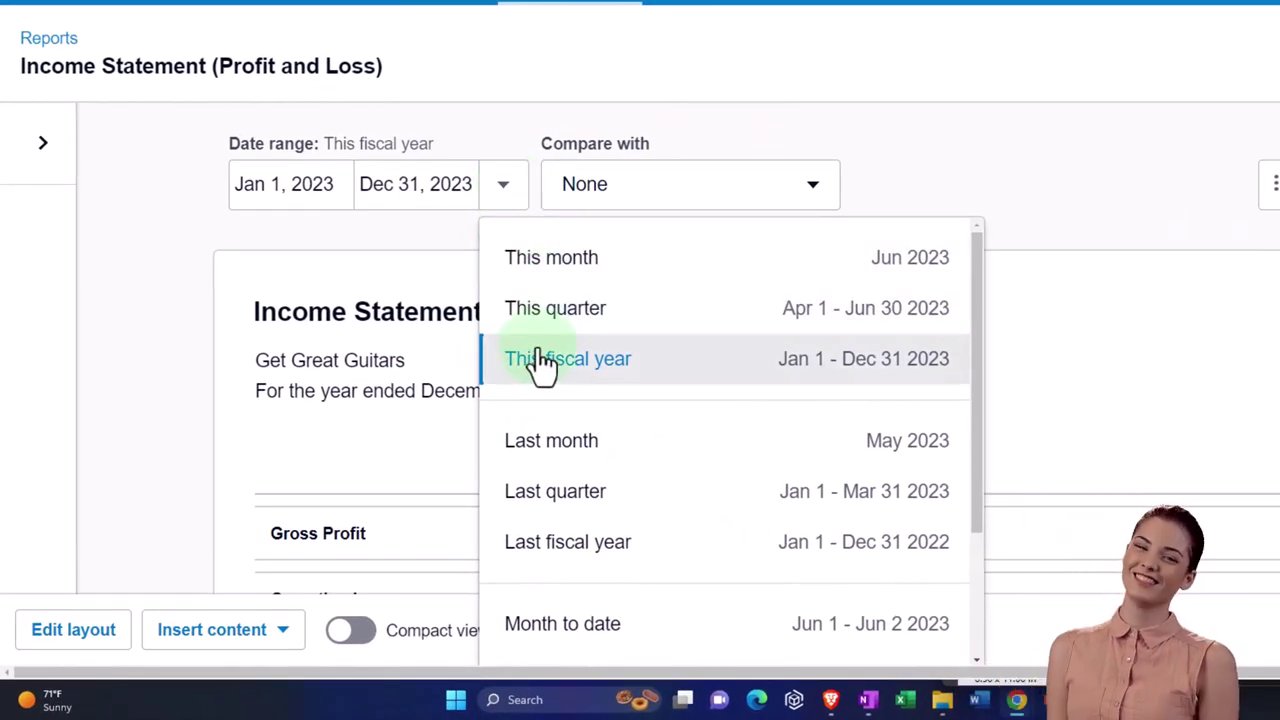
{"action": "scroll", "coordinate": [605, 505], "scroll_direction": "down", "scroll_amount": 1}
{"action": "left_click", "coordinate": [603, 478]}
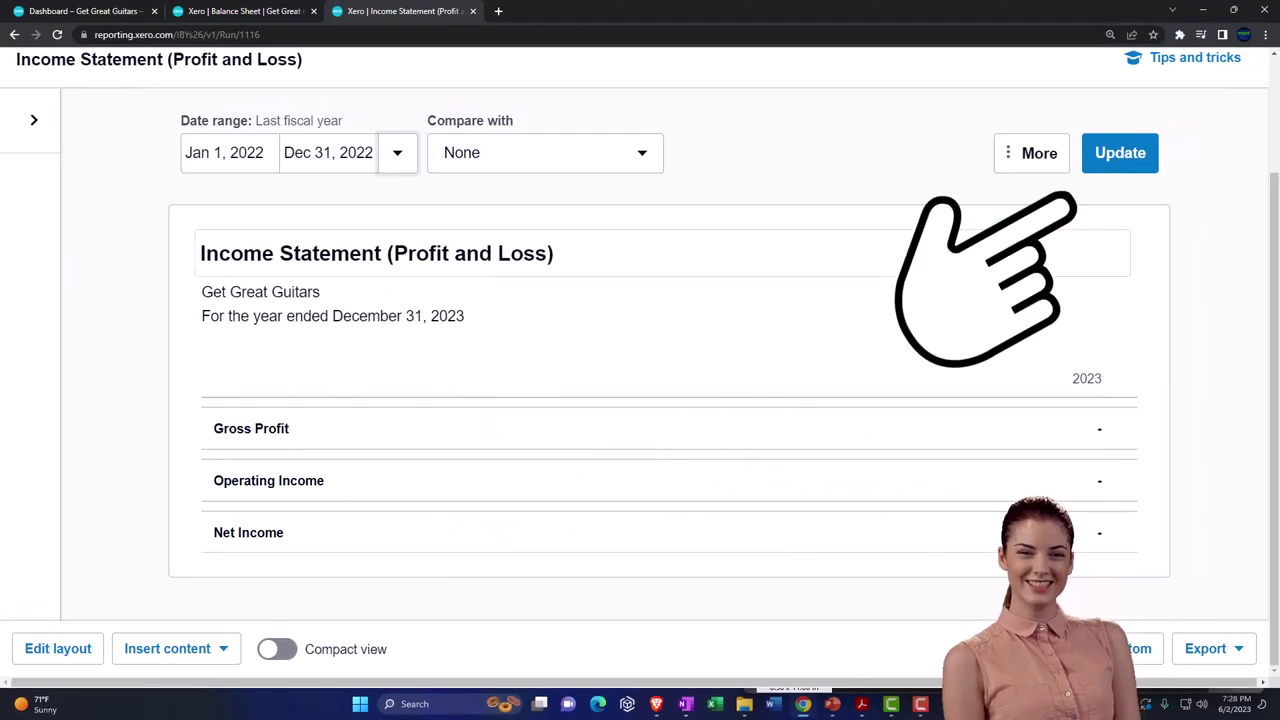
{"action": "left_click", "coordinate": [1105, 165]}
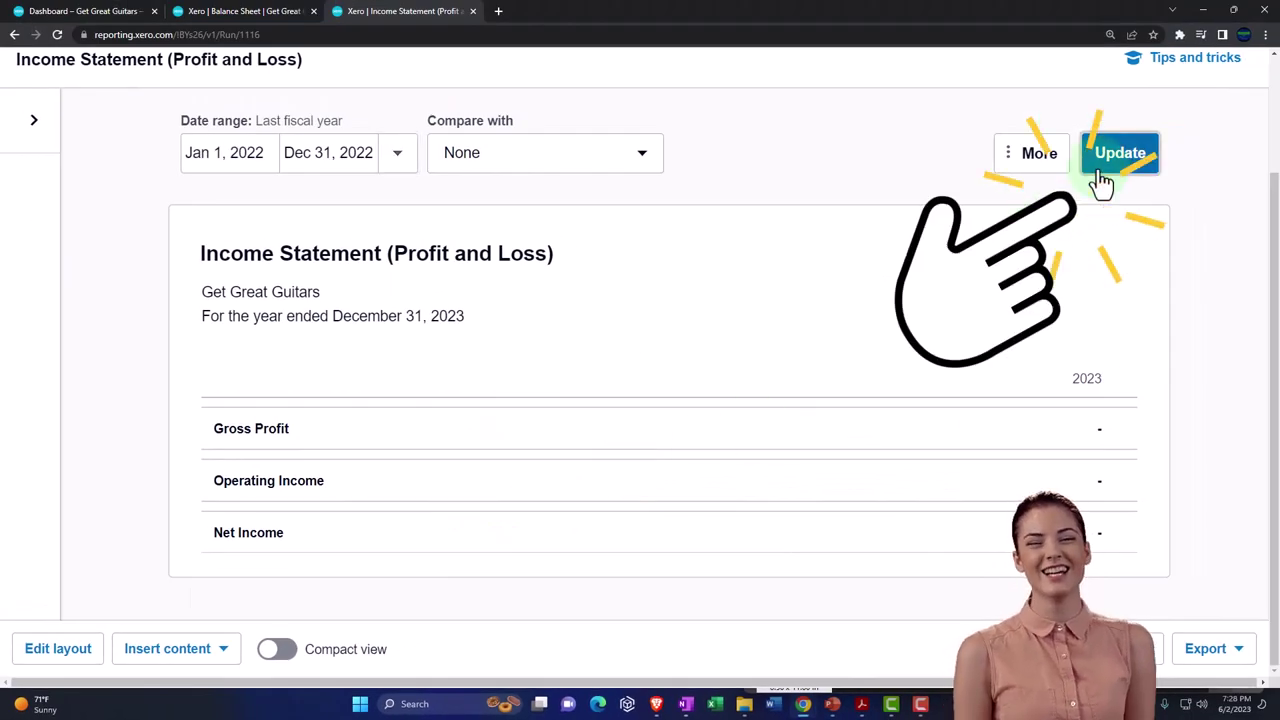
{"action": "scroll", "coordinate": [720, 405], "scroll_direction": "down", "scroll_amount": 1}
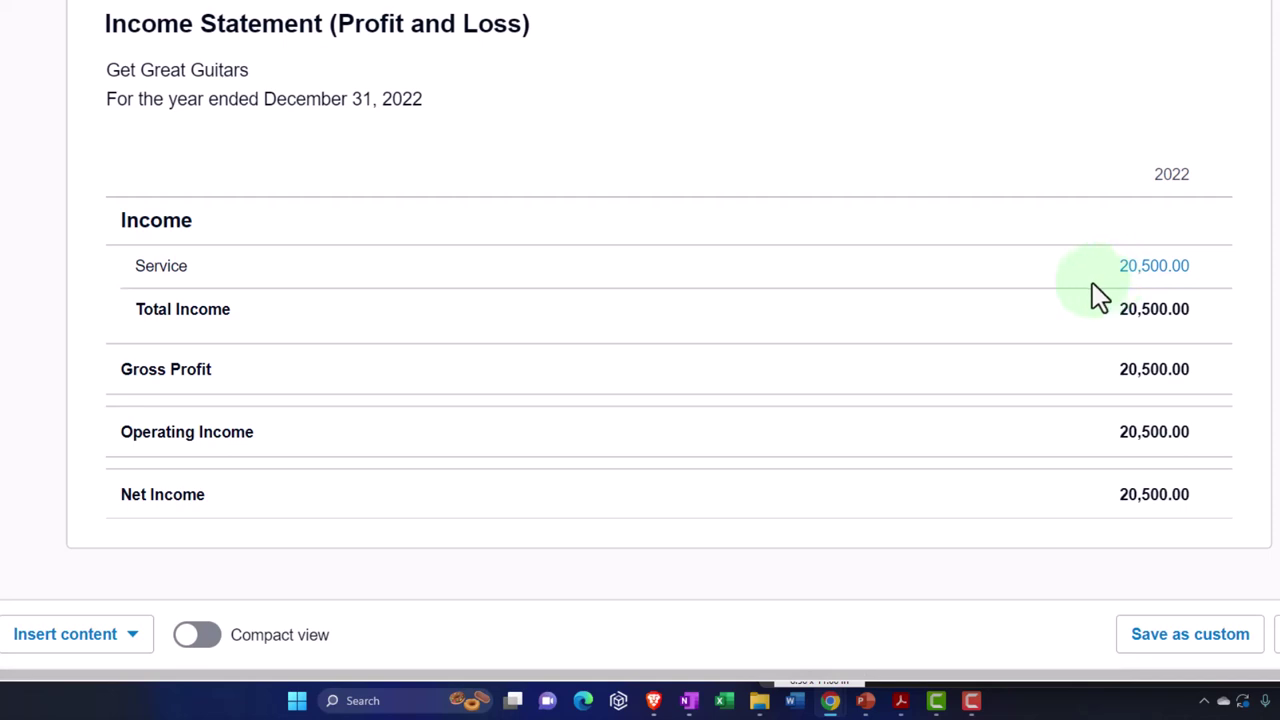
{"action": "scroll", "coordinate": [531, 394], "scroll_direction": "up", "scroll_amount": 3}
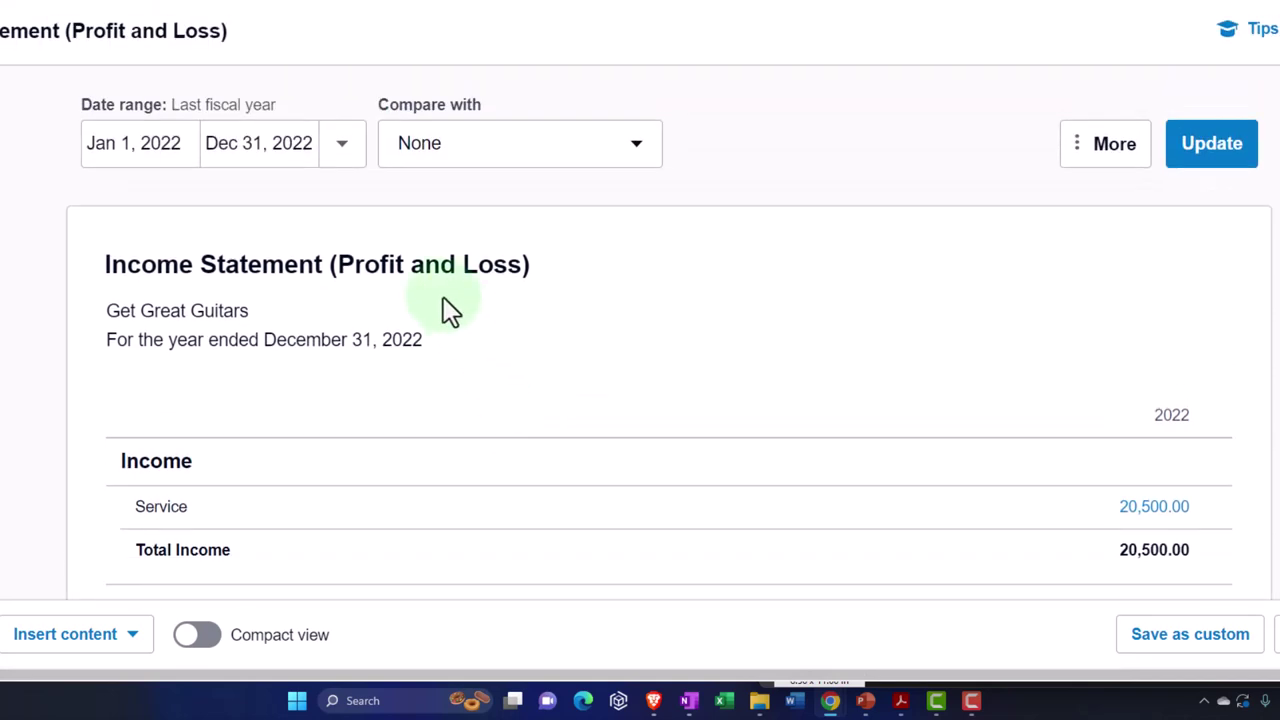
Step: Rerun the Income Statement for this fiscal year, January 1 to December 31, 2023
{"action": "left_click", "coordinate": [342, 146]}
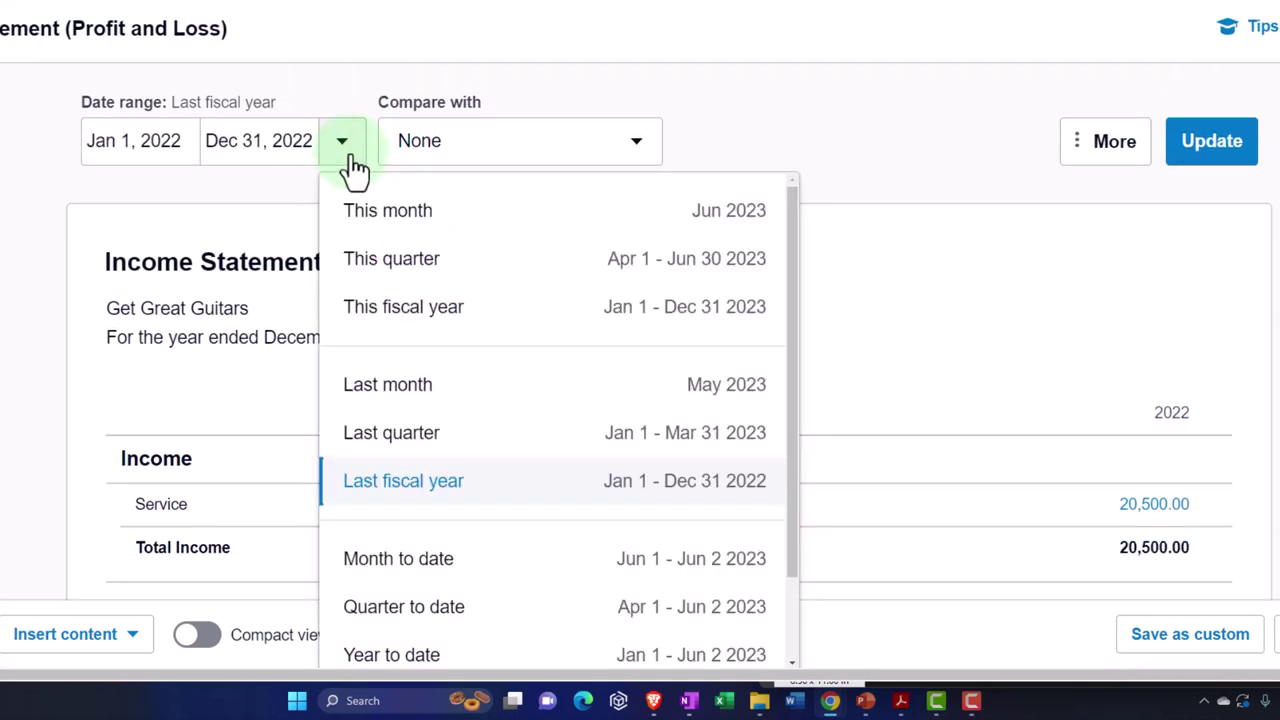
{"action": "left_click", "coordinate": [366, 306]}
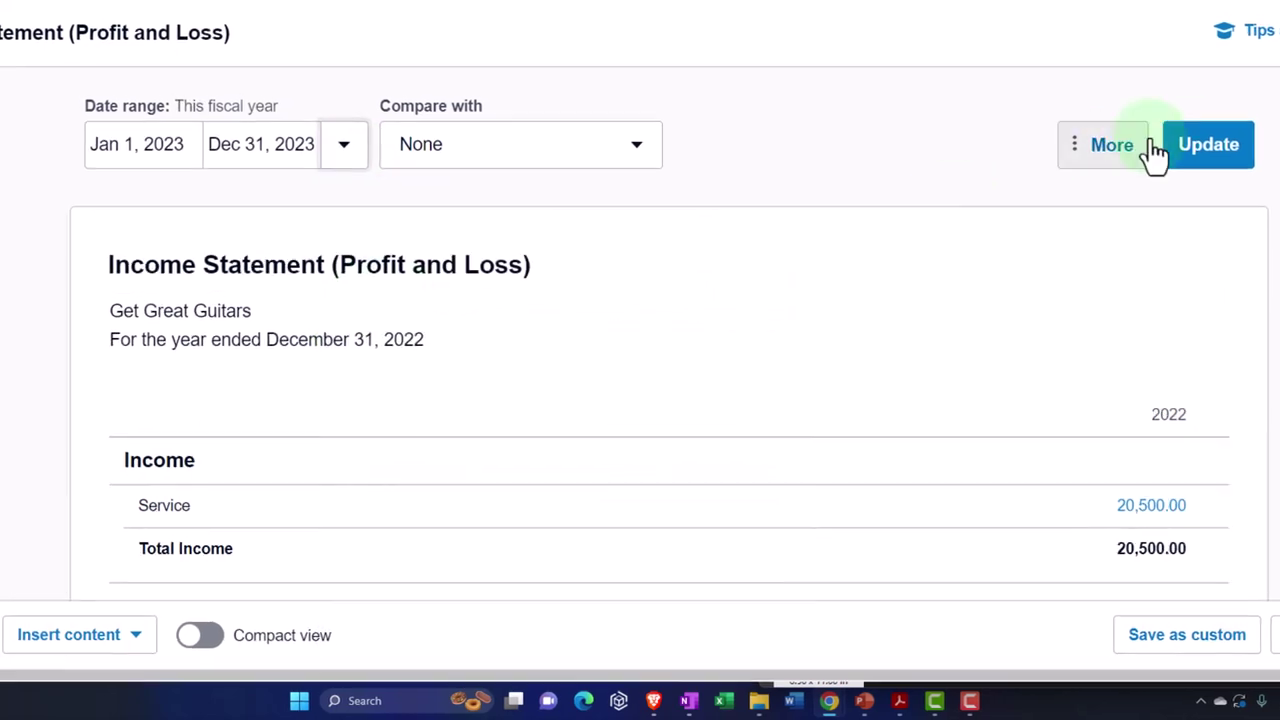
{"action": "left_click", "coordinate": [1215, 141]}
{"action": "scroll", "coordinate": [736, 432], "scroll_direction": "down", "scroll_amount": 1}
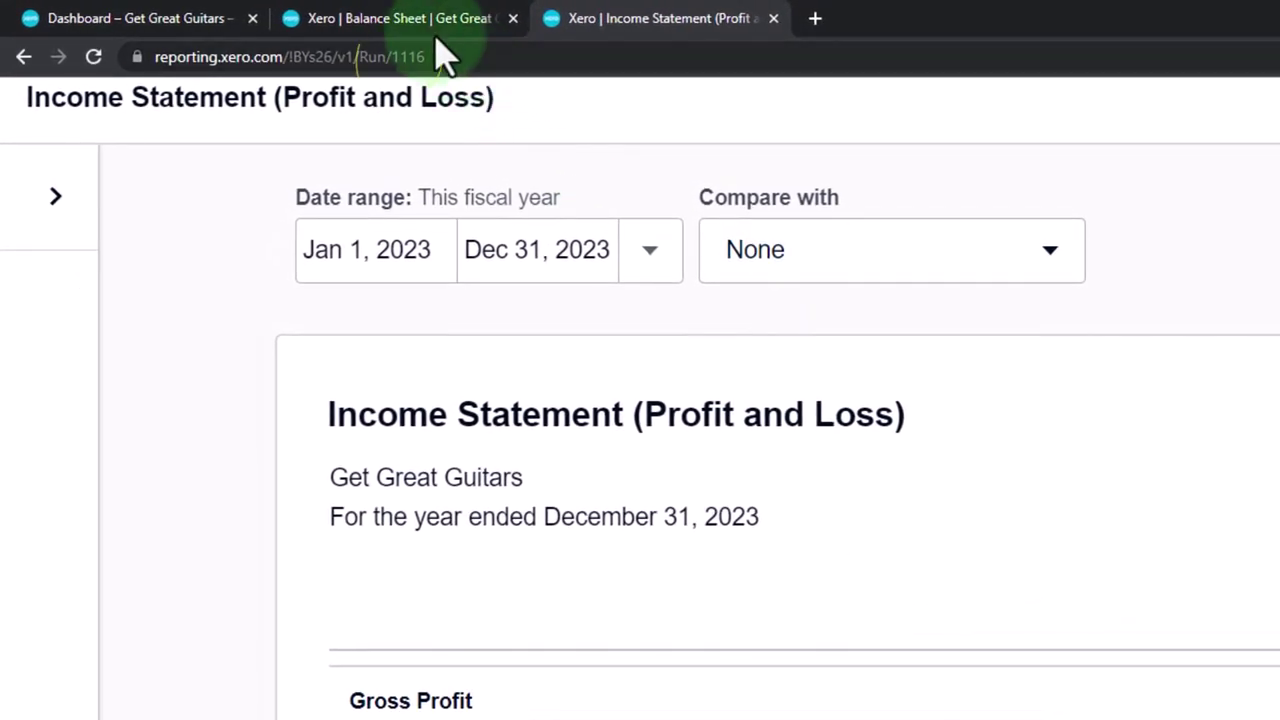
Step: Return to the Balance Sheet, and switch to OneNote to examine the vendors, customers, employees and banking flowchart
{"action": "left_click", "coordinate": [432, 30]}
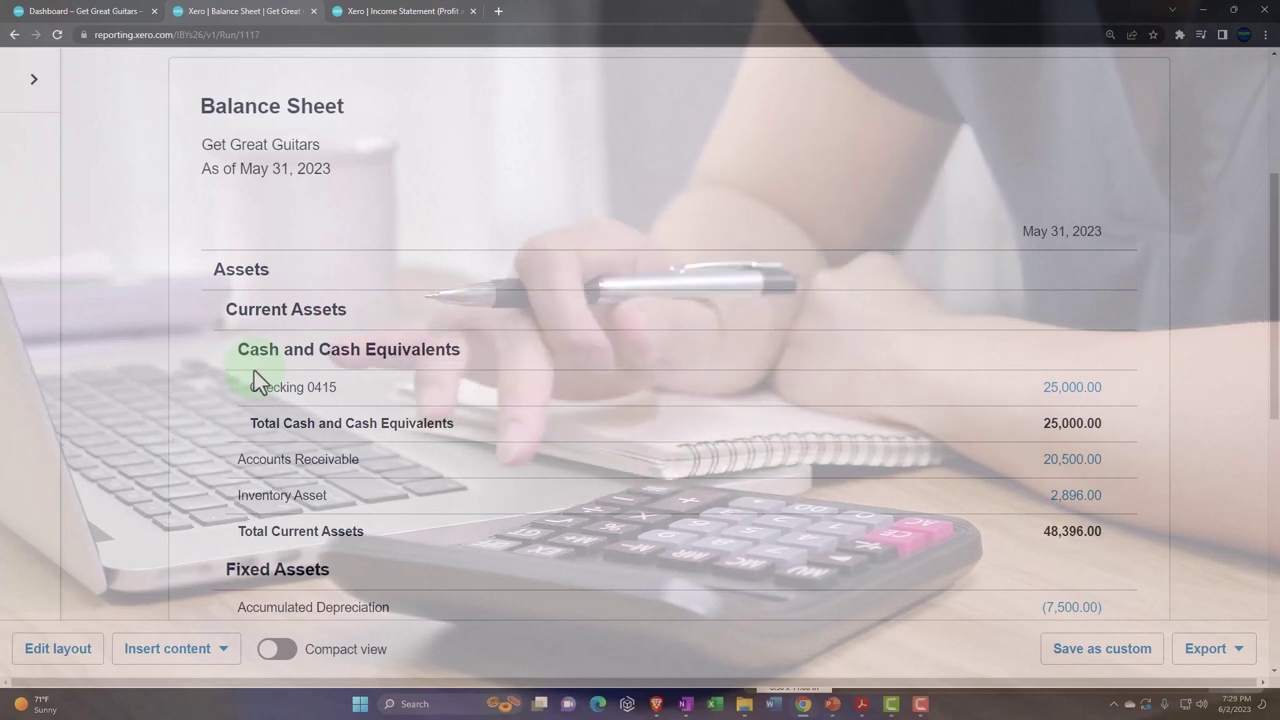
{"action": "left_click", "coordinate": [254, 372]}
{"action": "scroll", "coordinate": [254, 370], "scroll_direction": "down", "scroll_amount": 1}
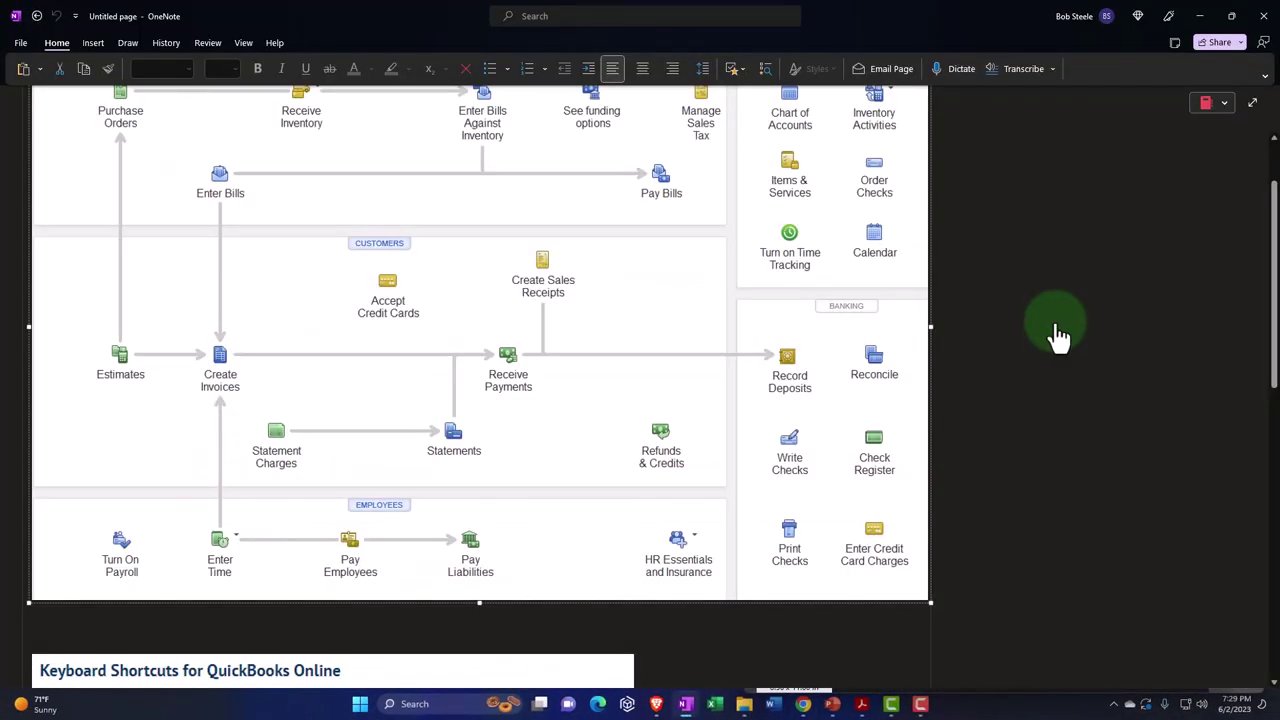
{"action": "scroll", "coordinate": [1058, 338], "scroll_direction": "up", "scroll_amount": 2}
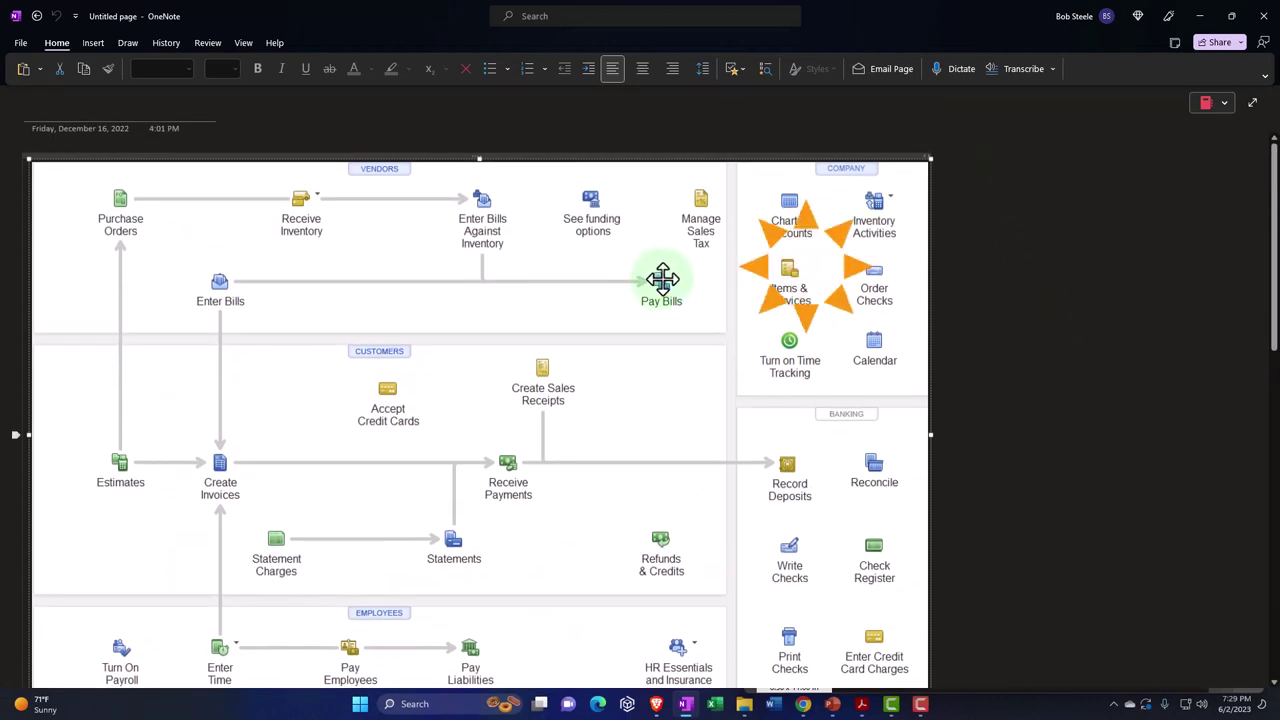
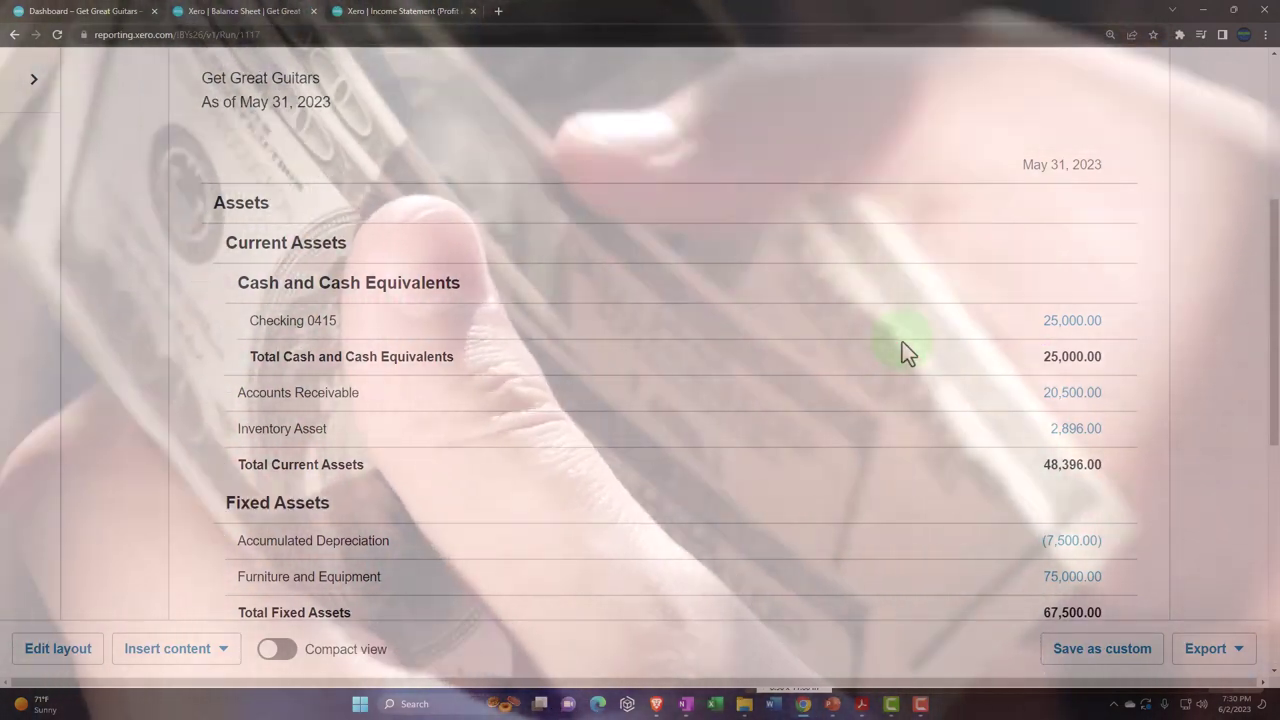
Step: Examine the Balance Sheet's current and fixed assets, from Checking 0415 and Accounts Receivable through Inventory Asset to Furniture and Equipment
{"action": "scroll", "coordinate": [902, 341], "scroll_direction": "down", "scroll_amount": 1}
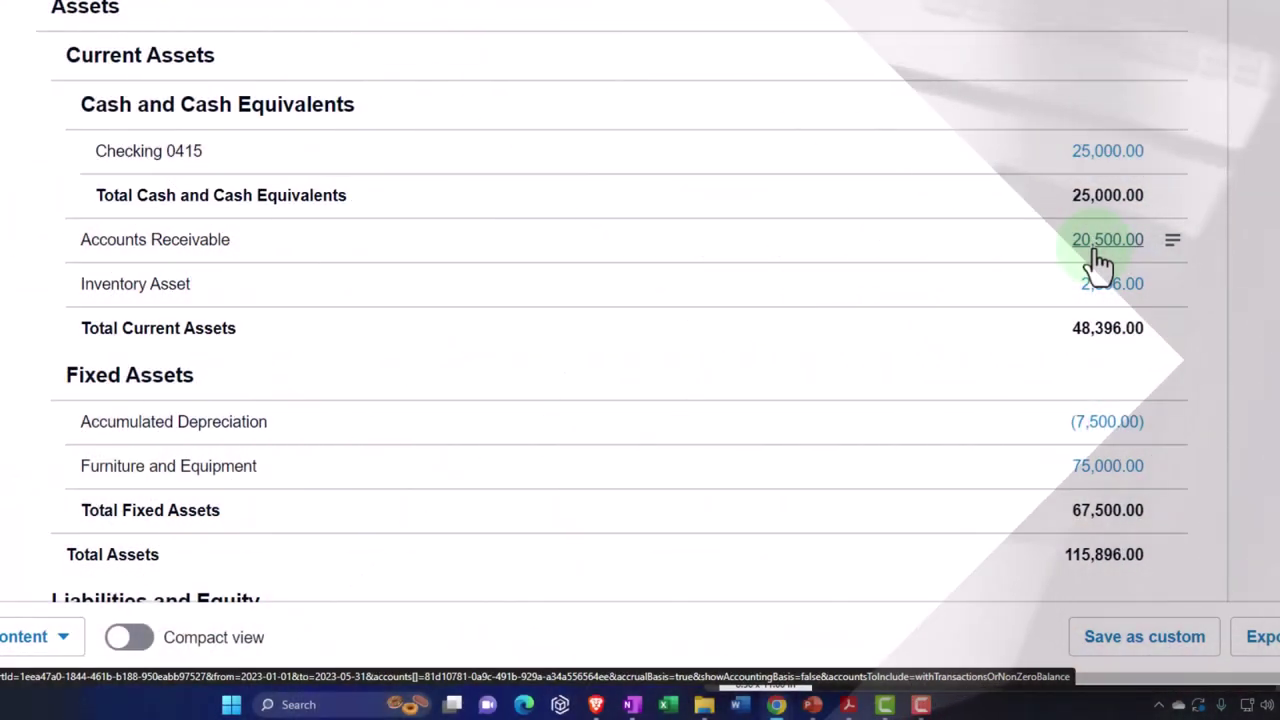
{"action": "scroll", "coordinate": [1100, 264], "scroll_direction": "down", "scroll_amount": 1}
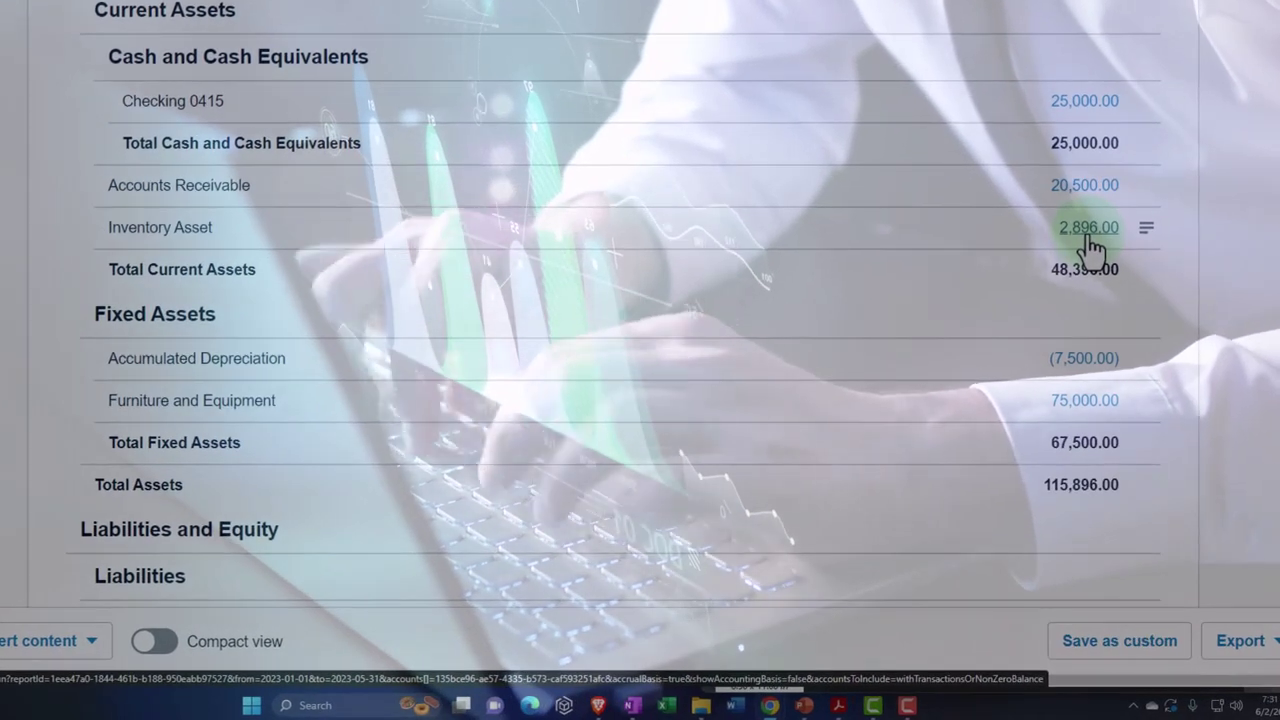
{"action": "scroll", "coordinate": [1090, 248], "scroll_direction": "down", "scroll_amount": 1}
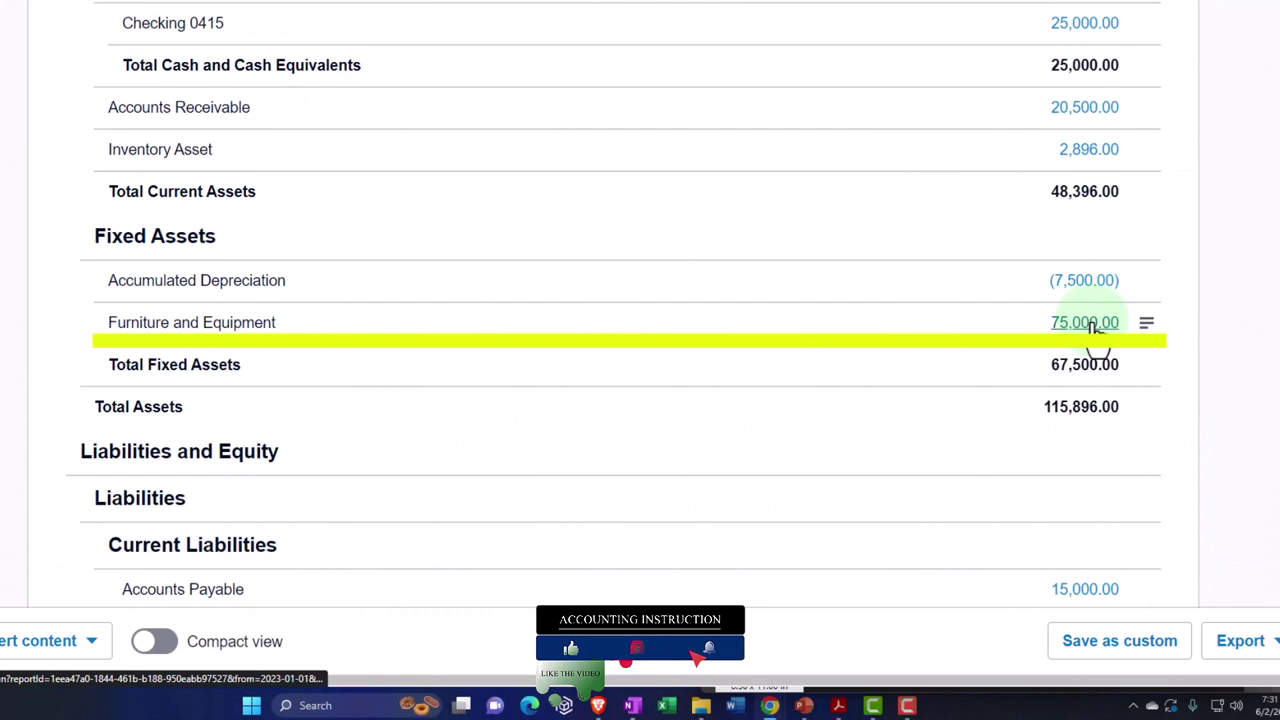
{"action": "scroll", "coordinate": [1095, 330], "scroll_direction": "down", "scroll_amount": 1}
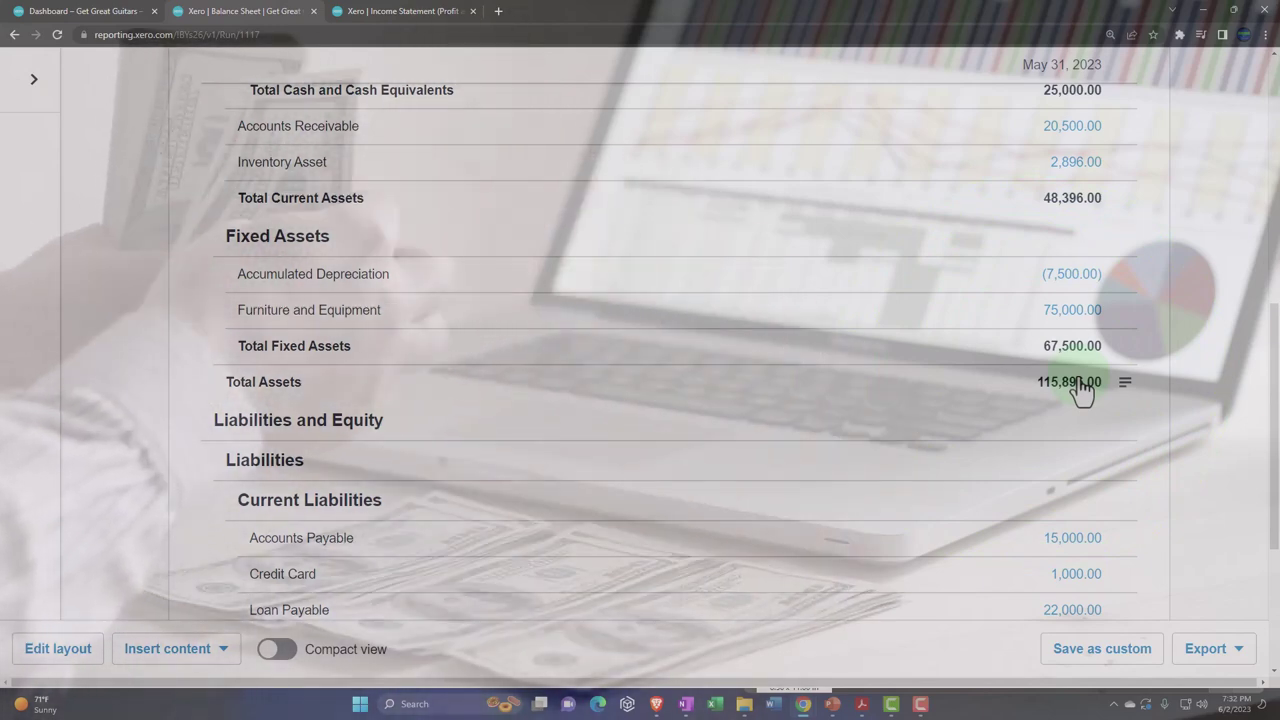
{"action": "left_click", "coordinate": [1083, 390]}
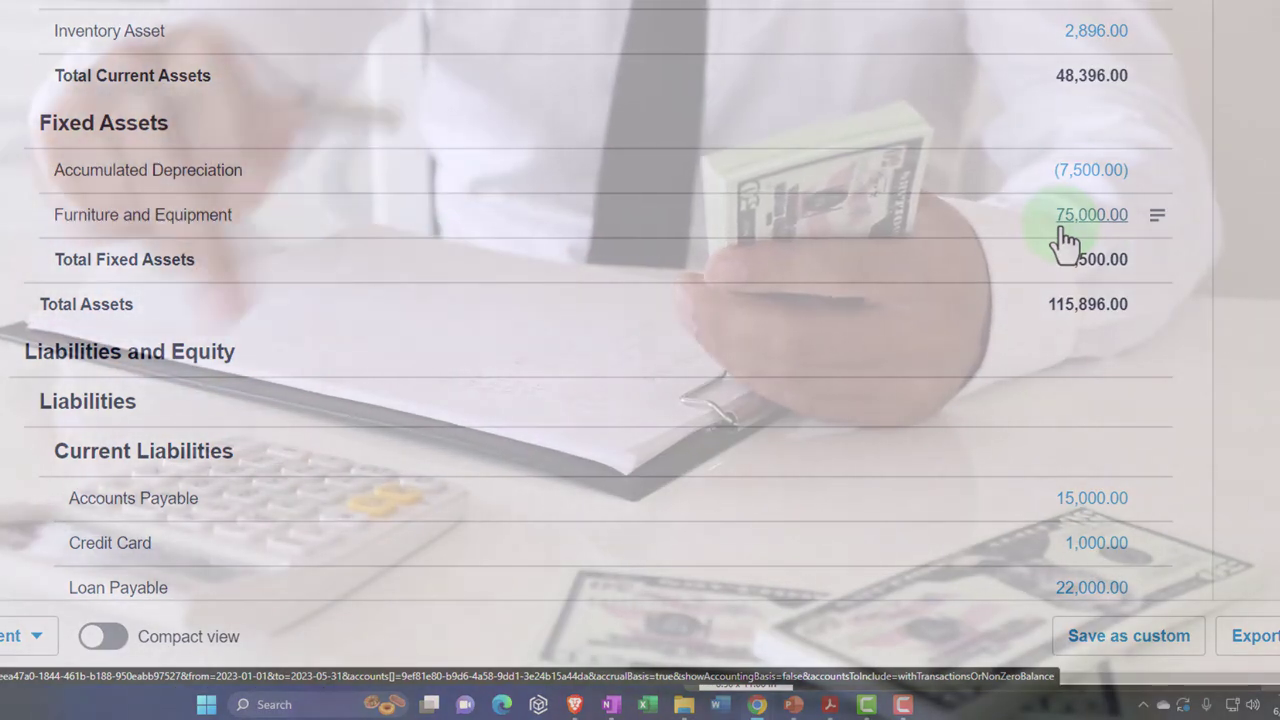
{"action": "left_click", "coordinate": [1065, 240]}
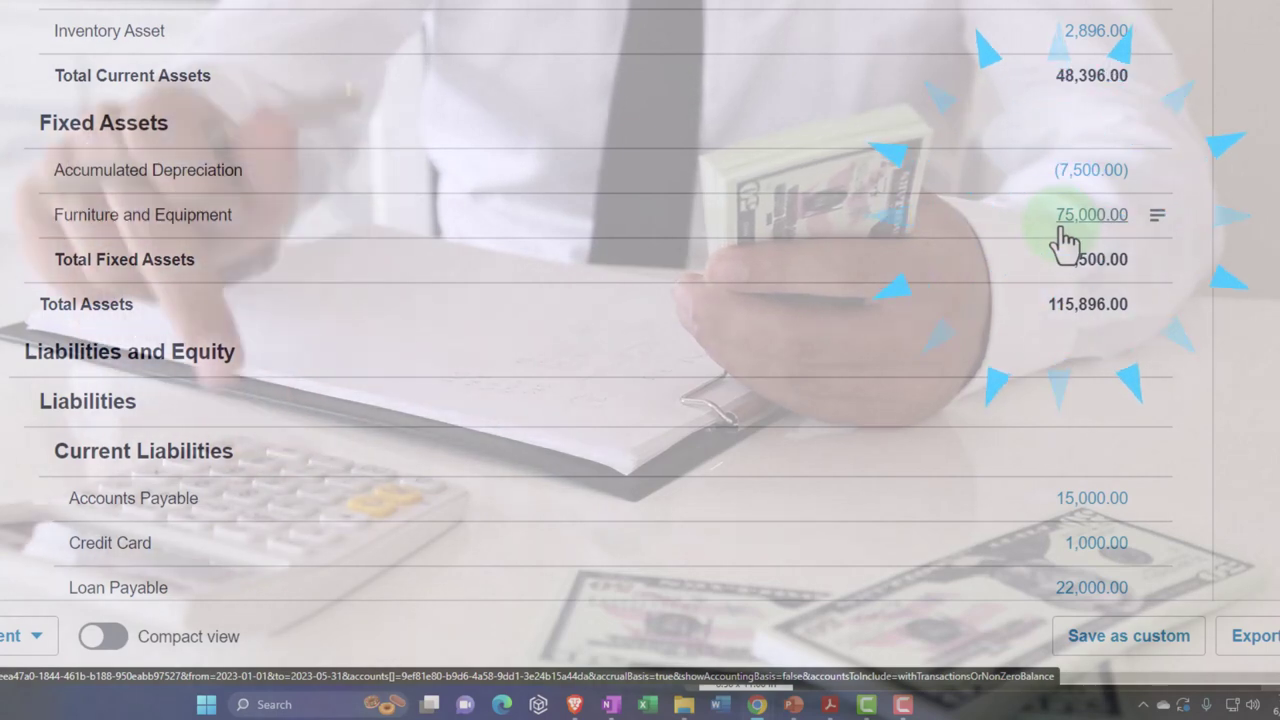
{"action": "scroll", "coordinate": [1065, 240], "scroll_direction": "down", "scroll_amount": 1}
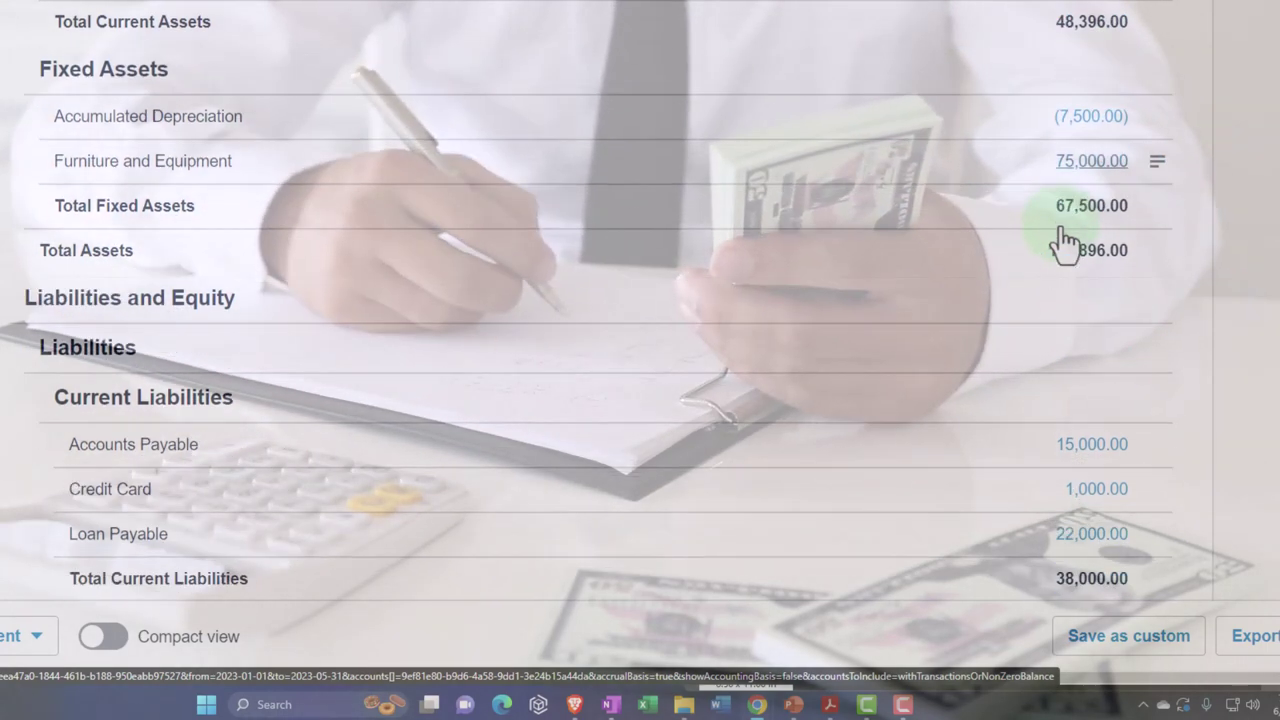
Step: Examine the Balance Sheet's Accounts Payable, Credit Card and Loan Payable liabilities and the Owner Capital equity line
{"action": "scroll", "coordinate": [1065, 240], "scroll_direction": "down", "scroll_amount": 2}
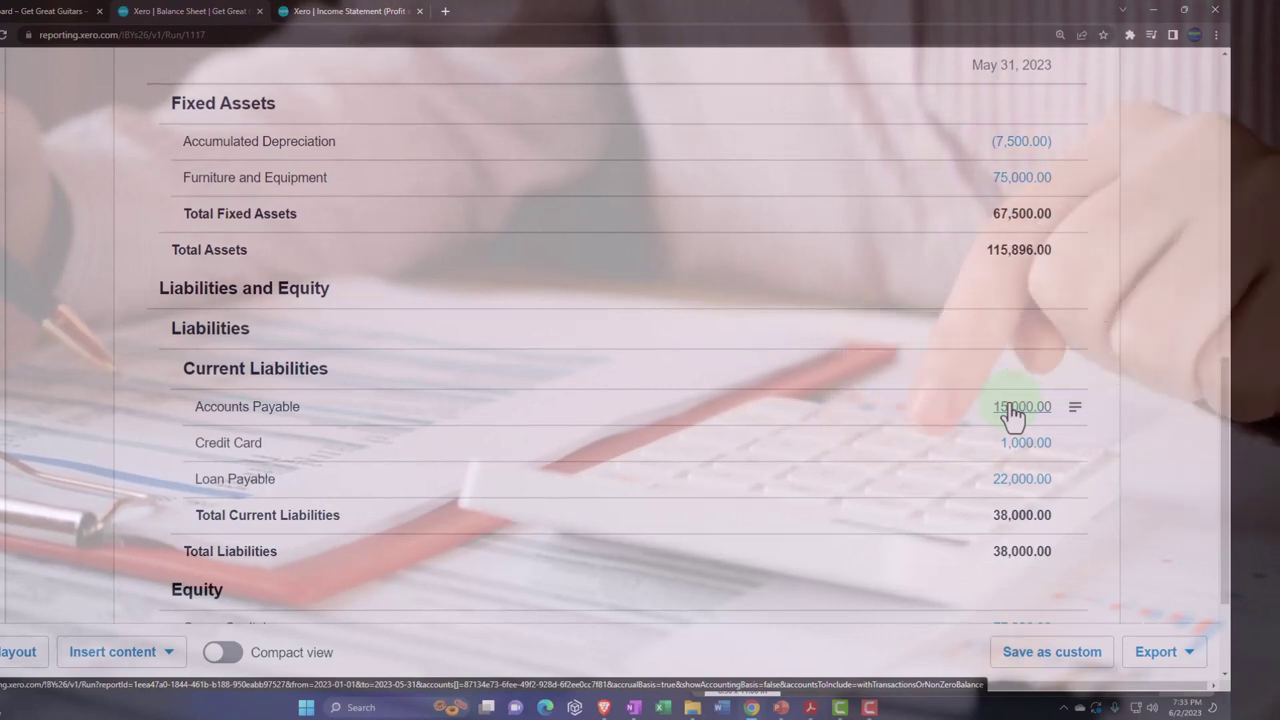
{"action": "left_click", "coordinate": [1012, 408]}
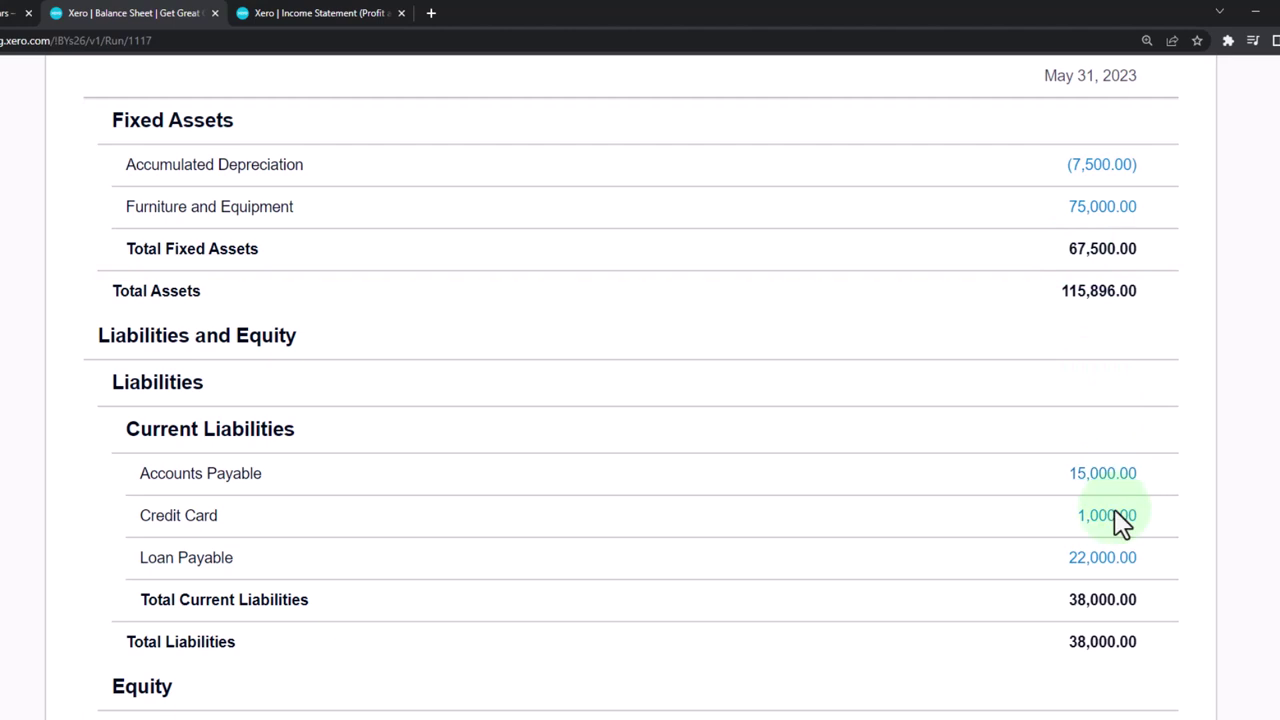
{"action": "scroll", "coordinate": [1120, 563], "scroll_direction": "down", "scroll_amount": 1}
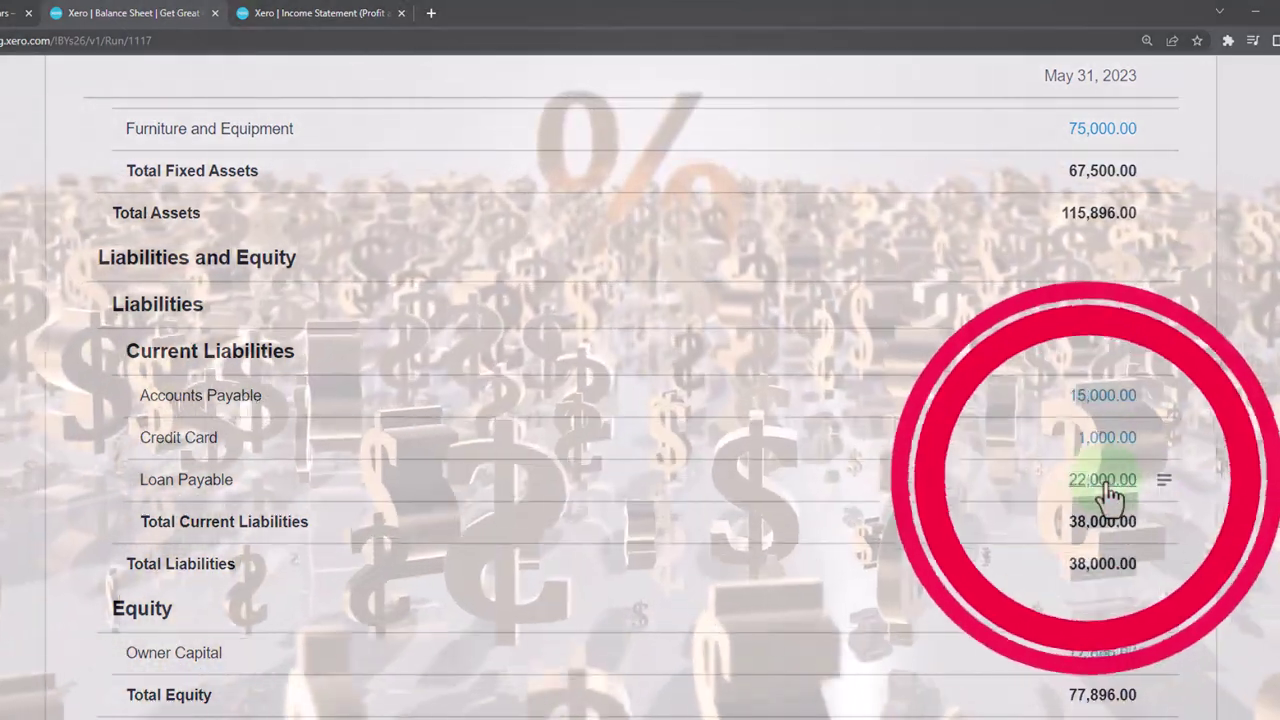
{"action": "scroll", "coordinate": [1110, 490], "scroll_direction": "down", "scroll_amount": 2}
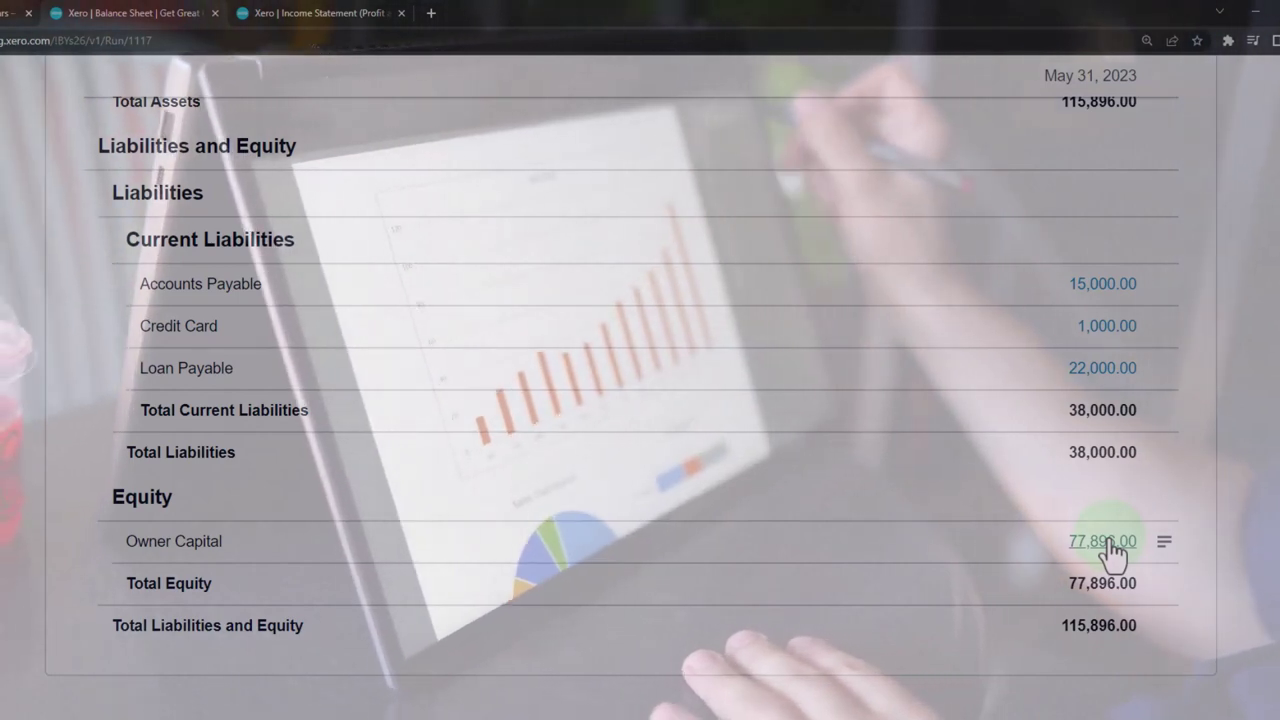
{"action": "left_click", "coordinate": [1110, 540]}
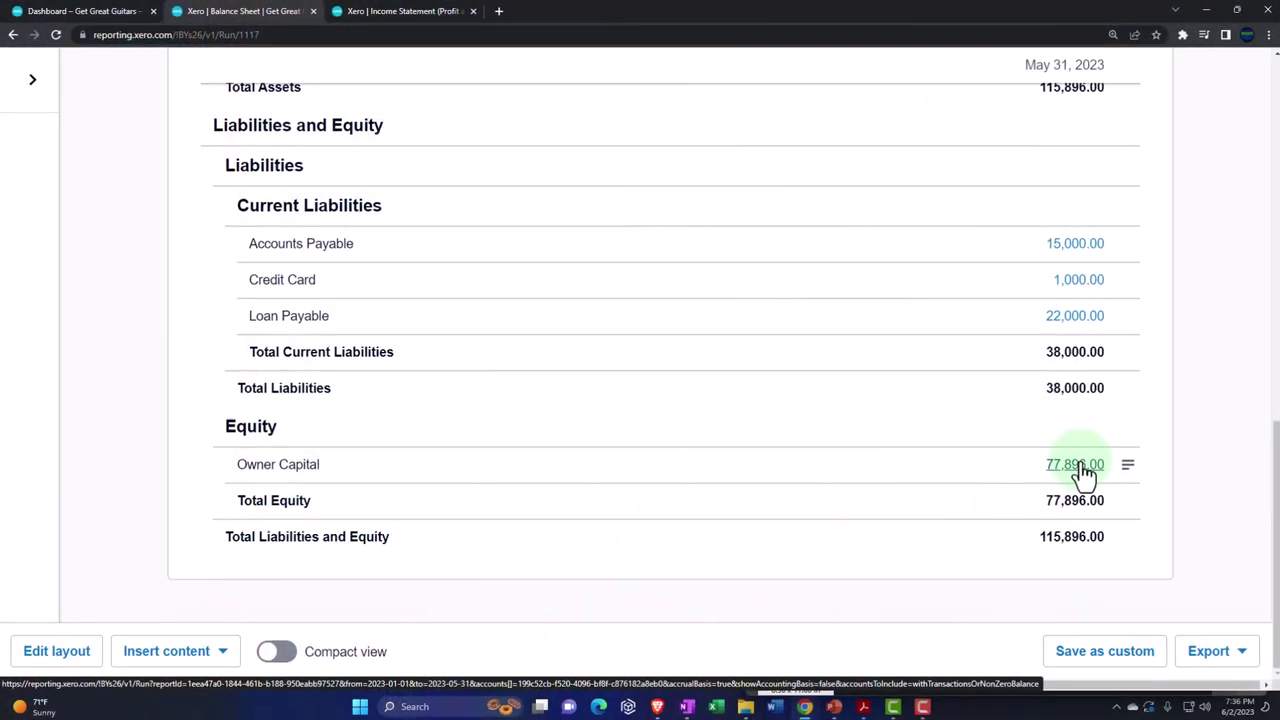
Step: Switch to the Income Statement and duplicate its browser tab
{"action": "left_click", "coordinate": [432, 18]}
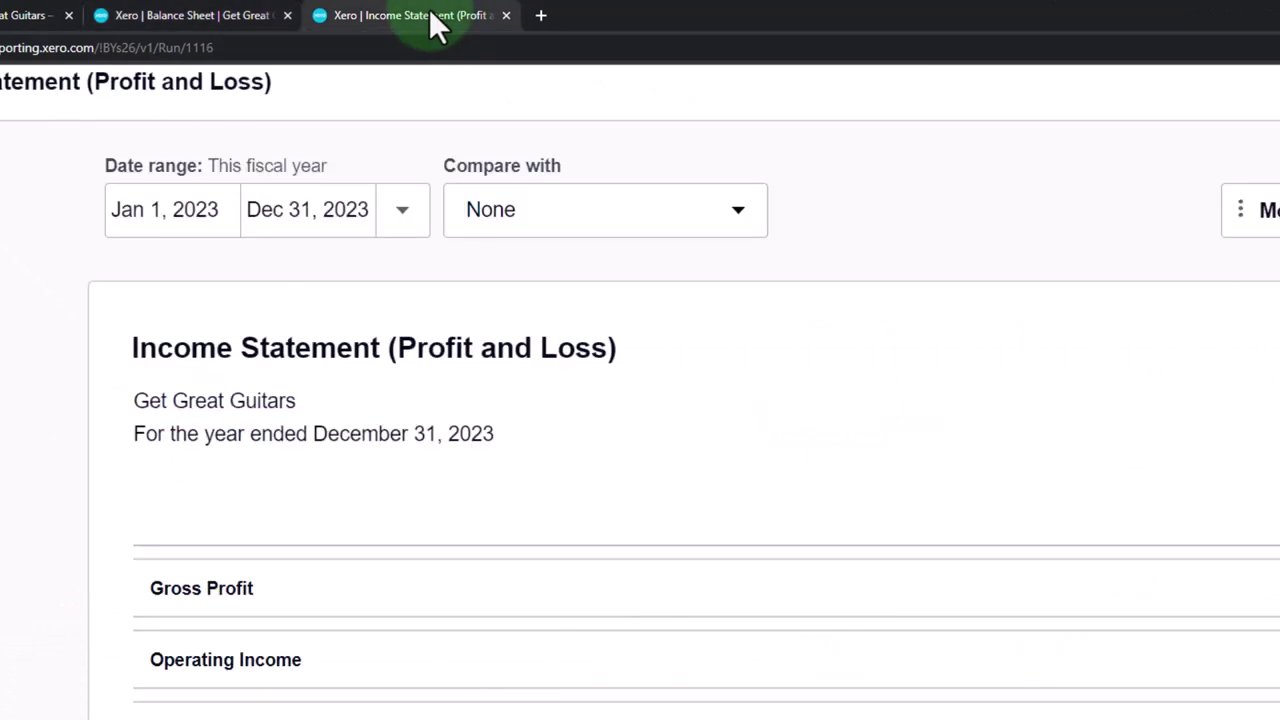
{"action": "right_click", "coordinate": [430, 16]}
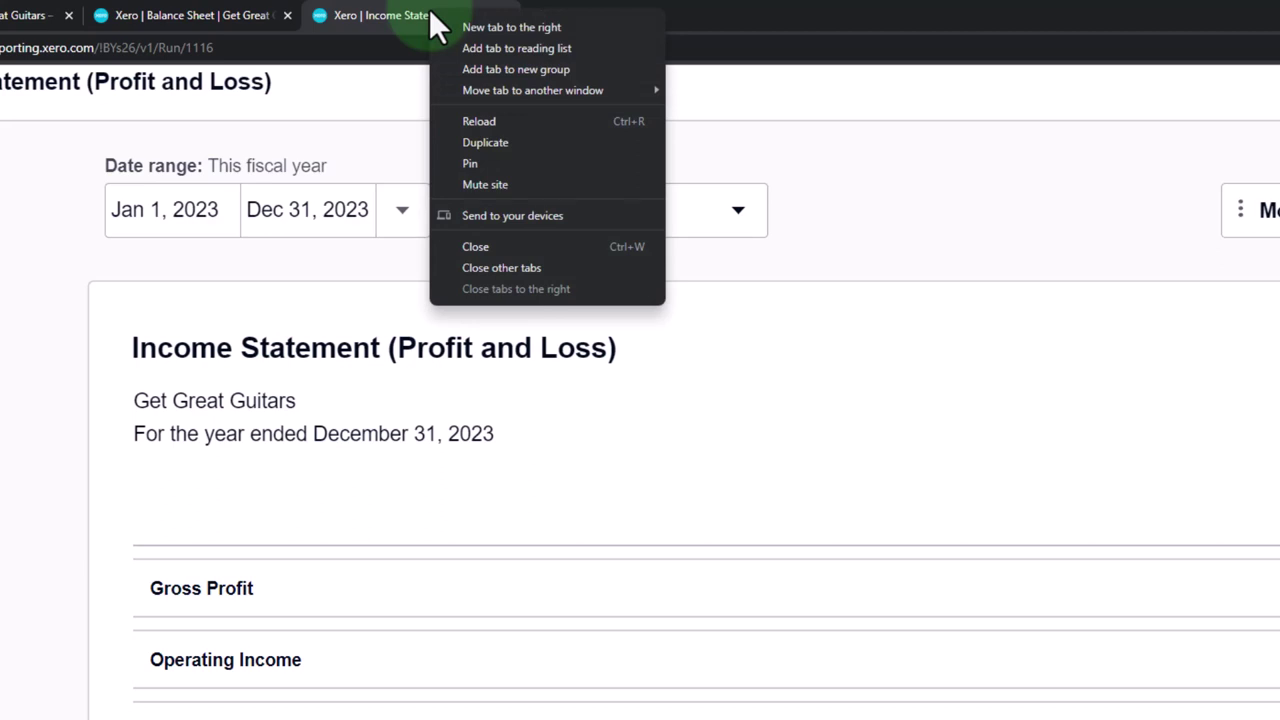
{"action": "left_click", "coordinate": [472, 143]}
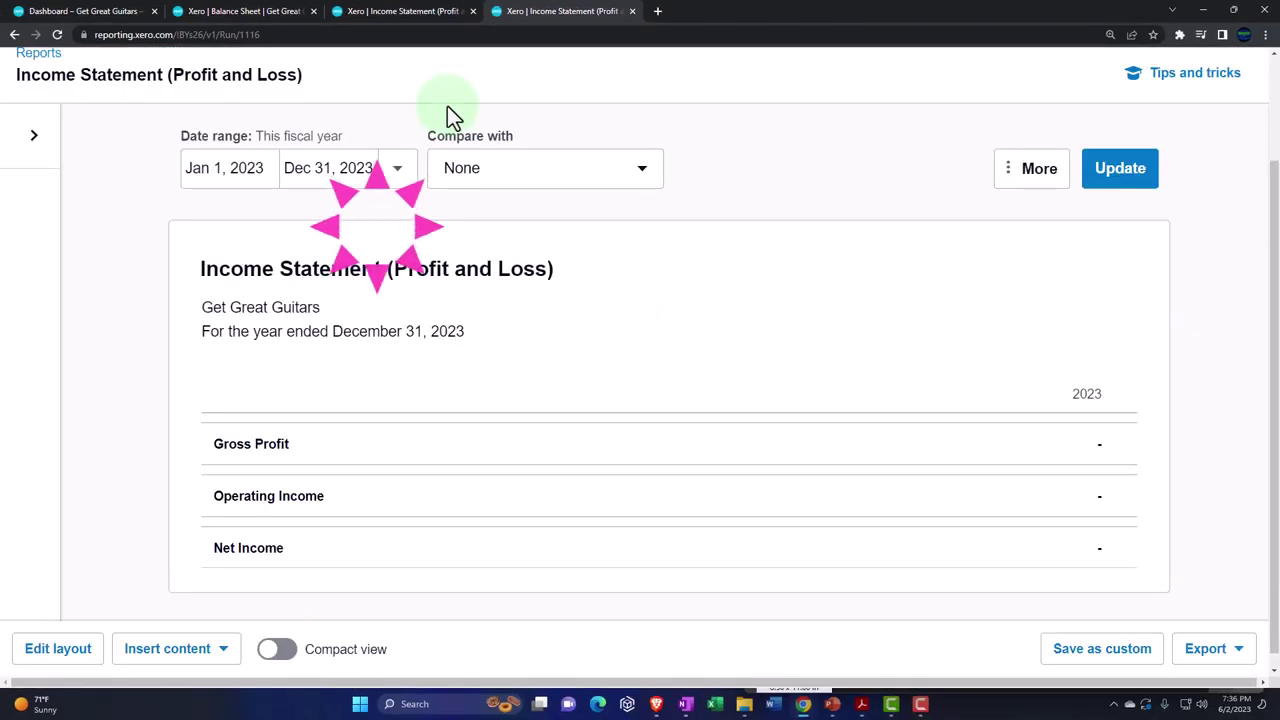
Step: In the duplicated tab, go to the reports list, search for "trial" and open the current version of the Trial Balance
{"action": "scroll", "coordinate": [366, 143], "scroll_direction": "up", "scroll_amount": 2}
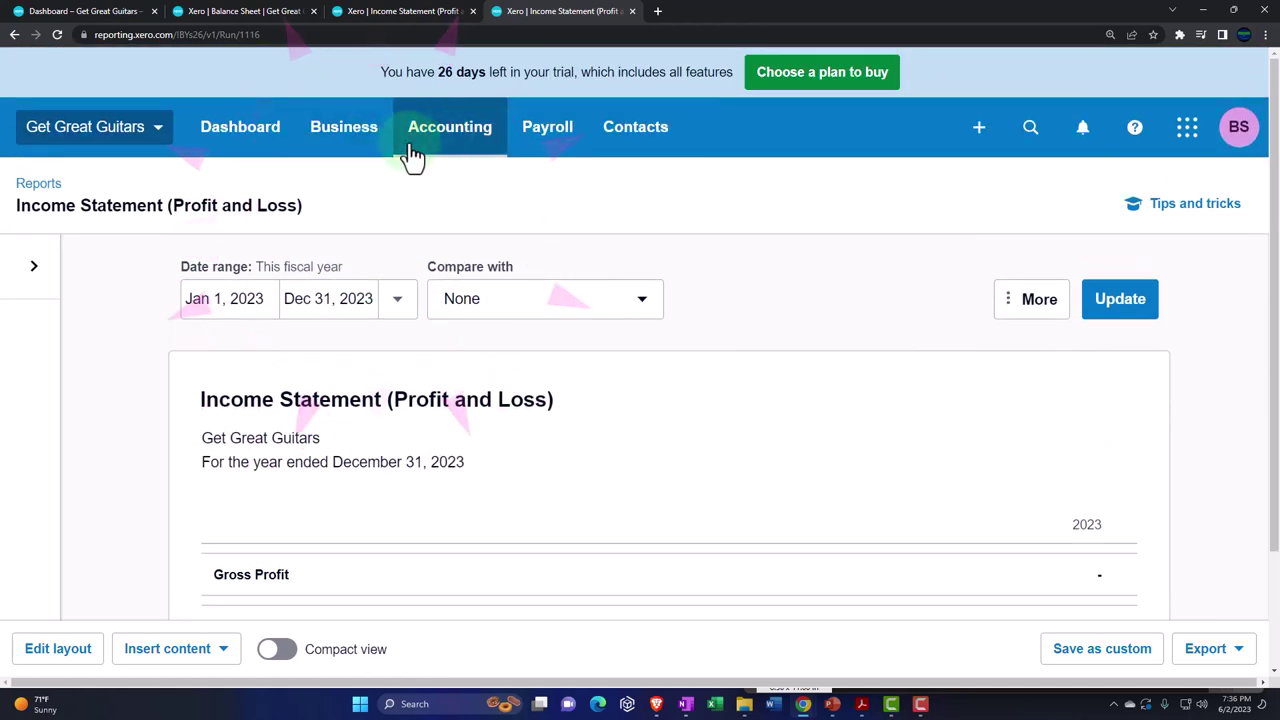
{"action": "left_click", "coordinate": [445, 148]}
{"action": "left_click", "coordinate": [460, 238]}
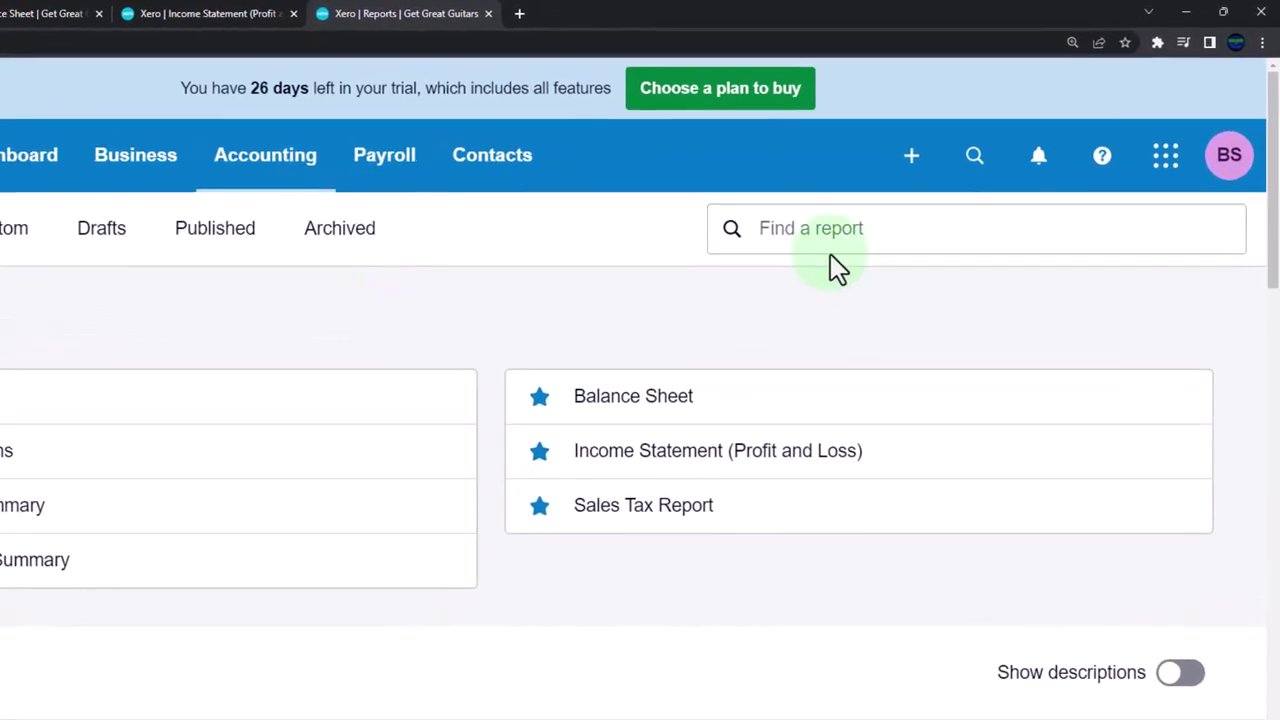
{"action": "left_click", "coordinate": [913, 198]}
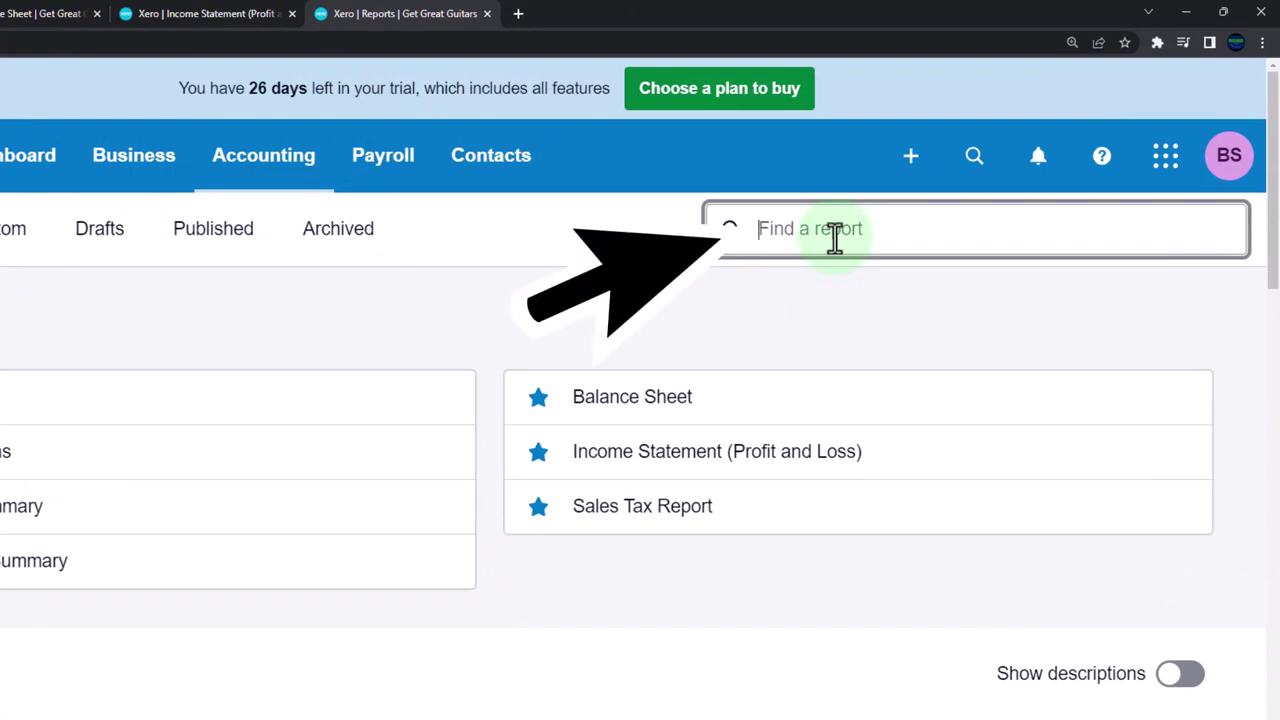
{"action": "type", "text": "trial"}
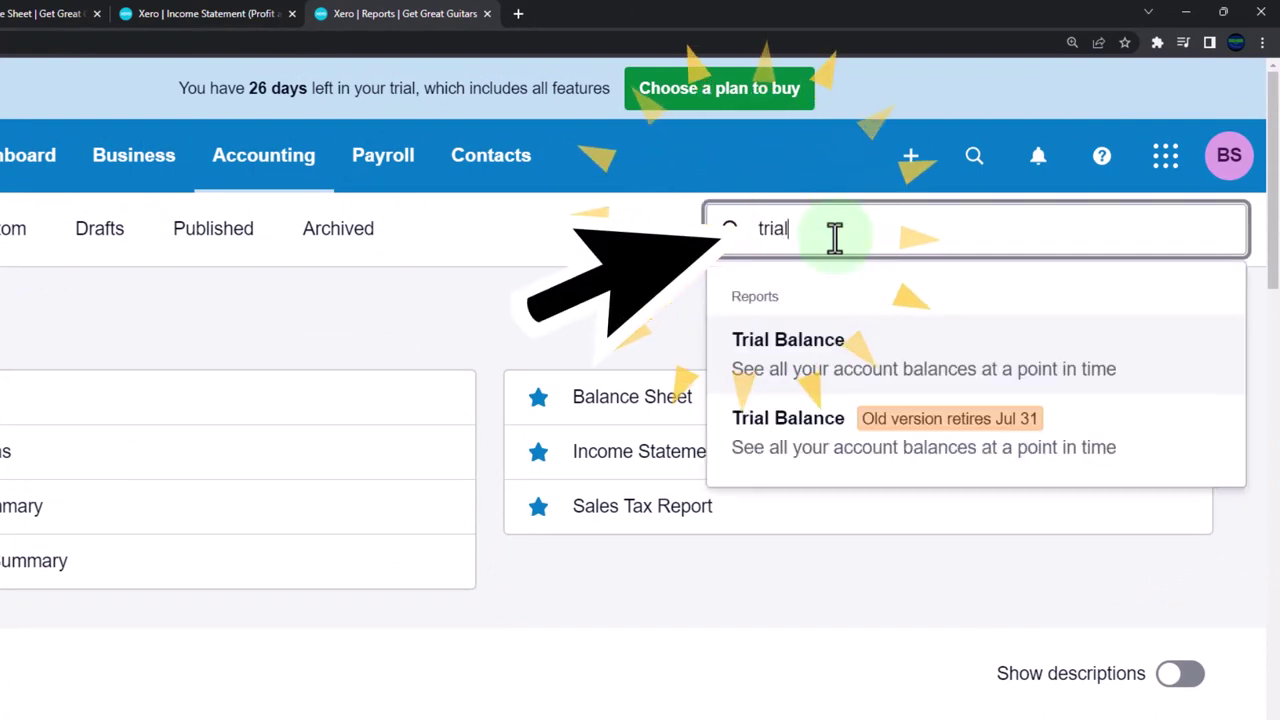
{"action": "left_click", "coordinate": [806, 355]}
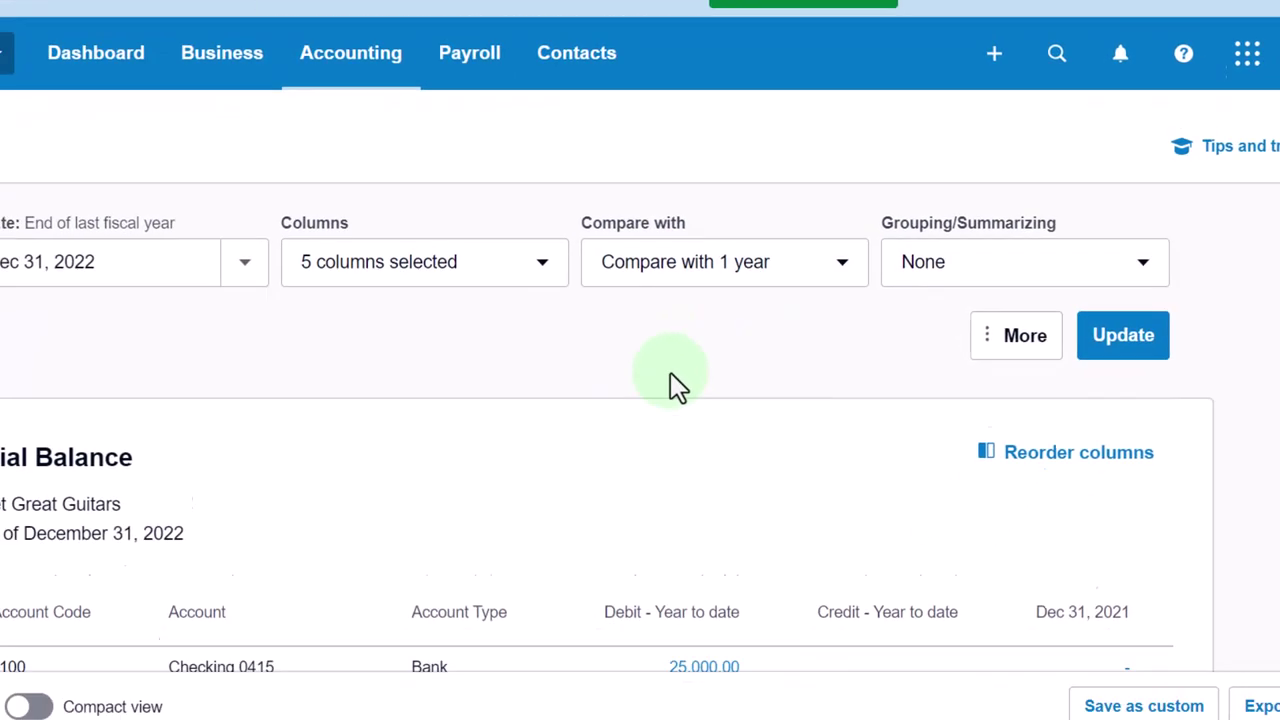
Step: Review the Trial Balance's year-to-date debit and credit columns, and duplicate the report's browser tab
{"action": "scroll", "coordinate": [670, 372], "scroll_direction": "down", "scroll_amount": 2}
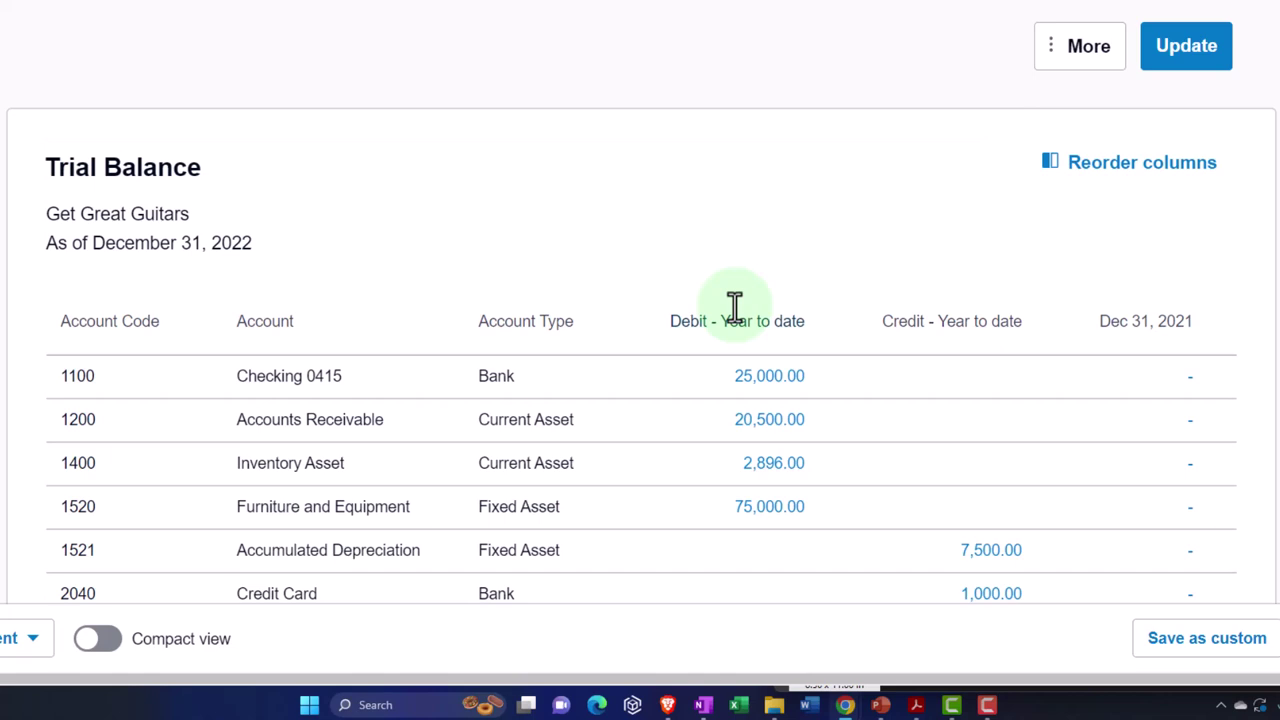
{"action": "scroll", "coordinate": [735, 307], "scroll_direction": "down", "scroll_amount": 2}
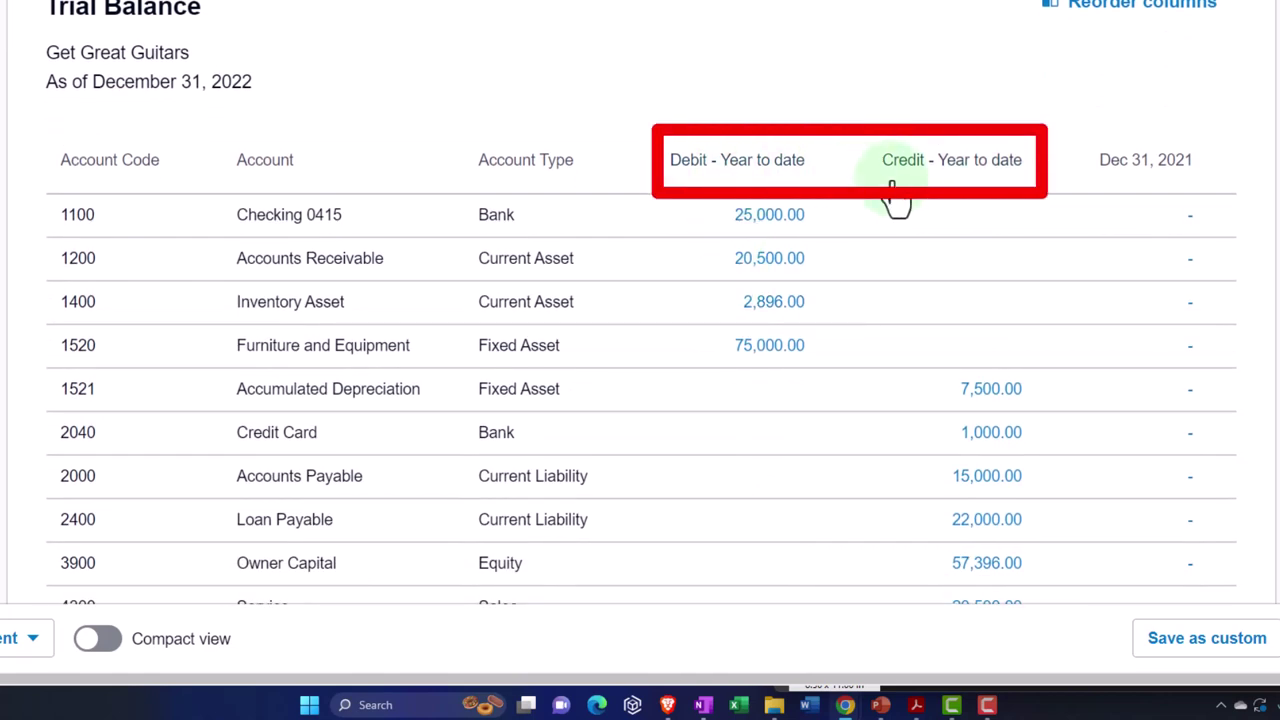
{"action": "scroll", "coordinate": [895, 200], "scroll_direction": "down", "scroll_amount": 1}
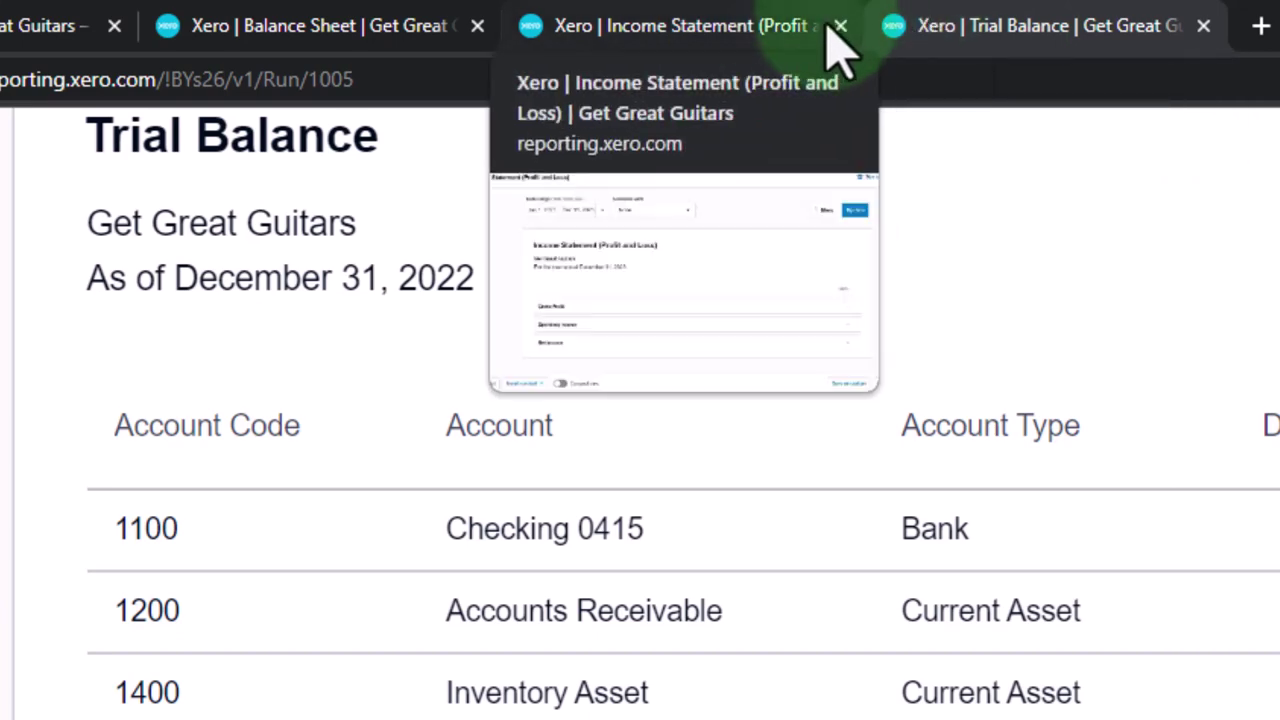
{"action": "right_click", "coordinate": [972, 45]}
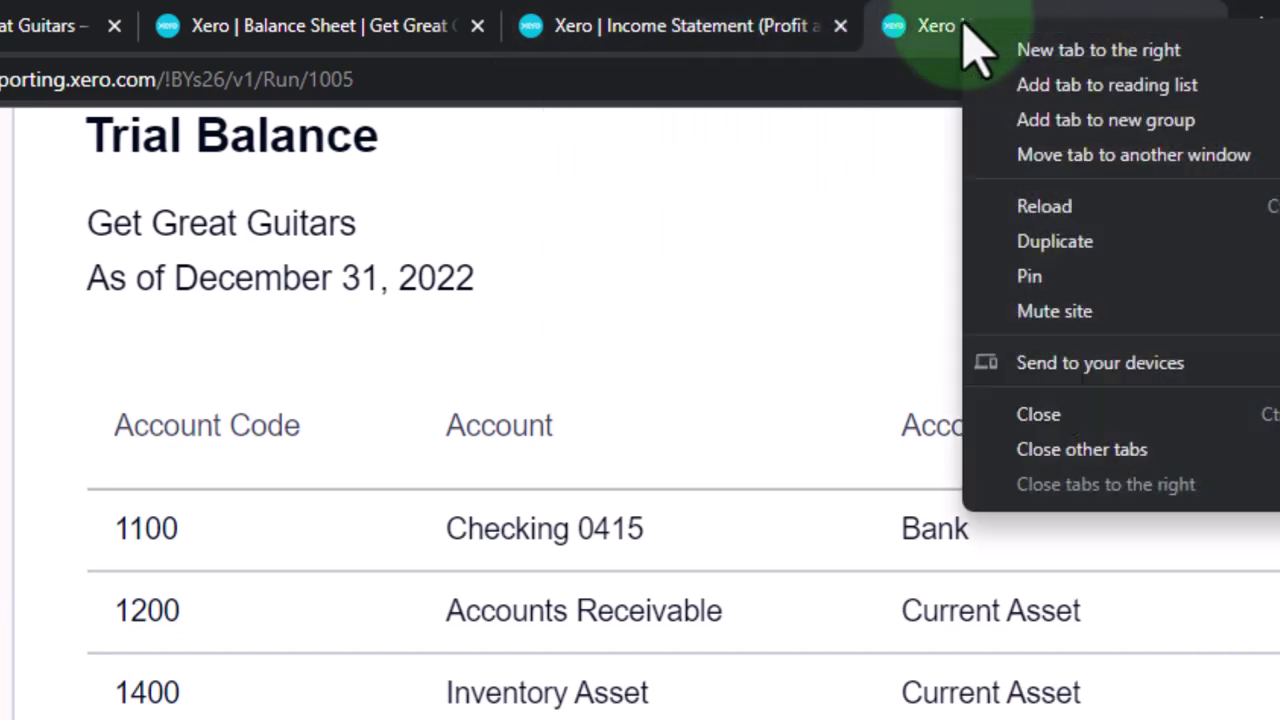
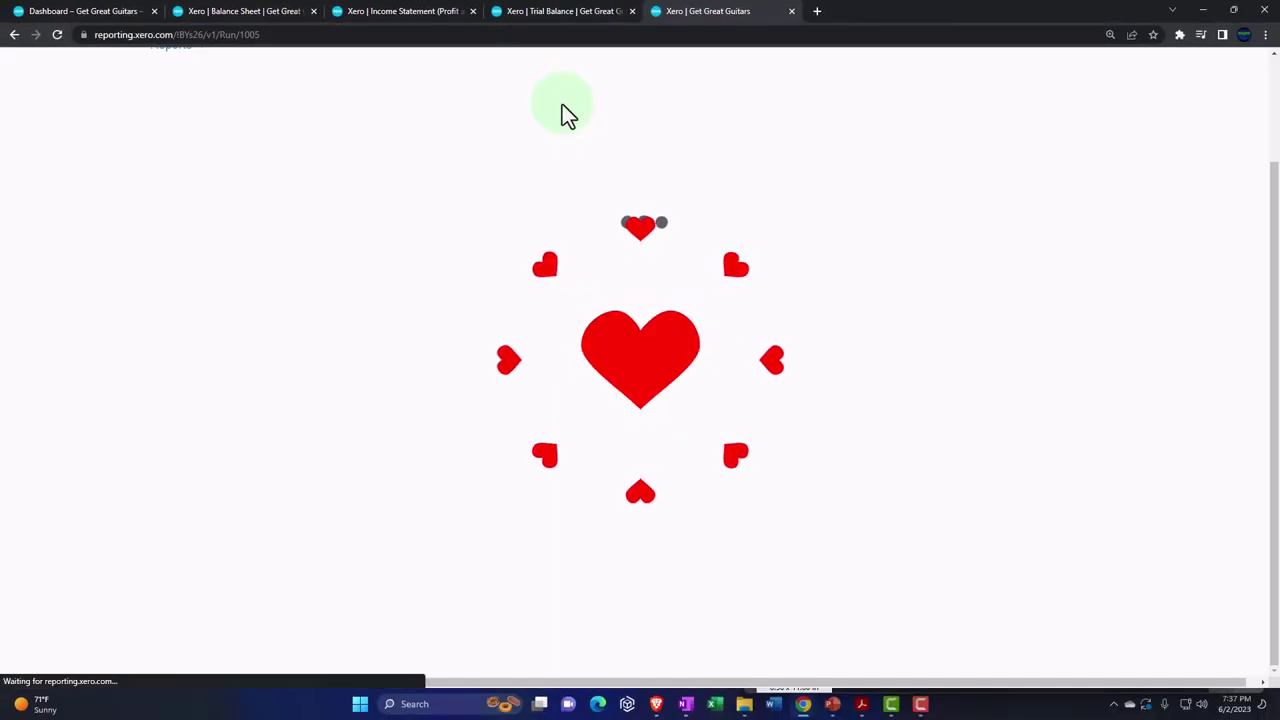
Step: Return to the Balance Sheet and check its Accounts Receivable line under Current Assets
{"action": "left_click", "coordinate": [268, 12]}
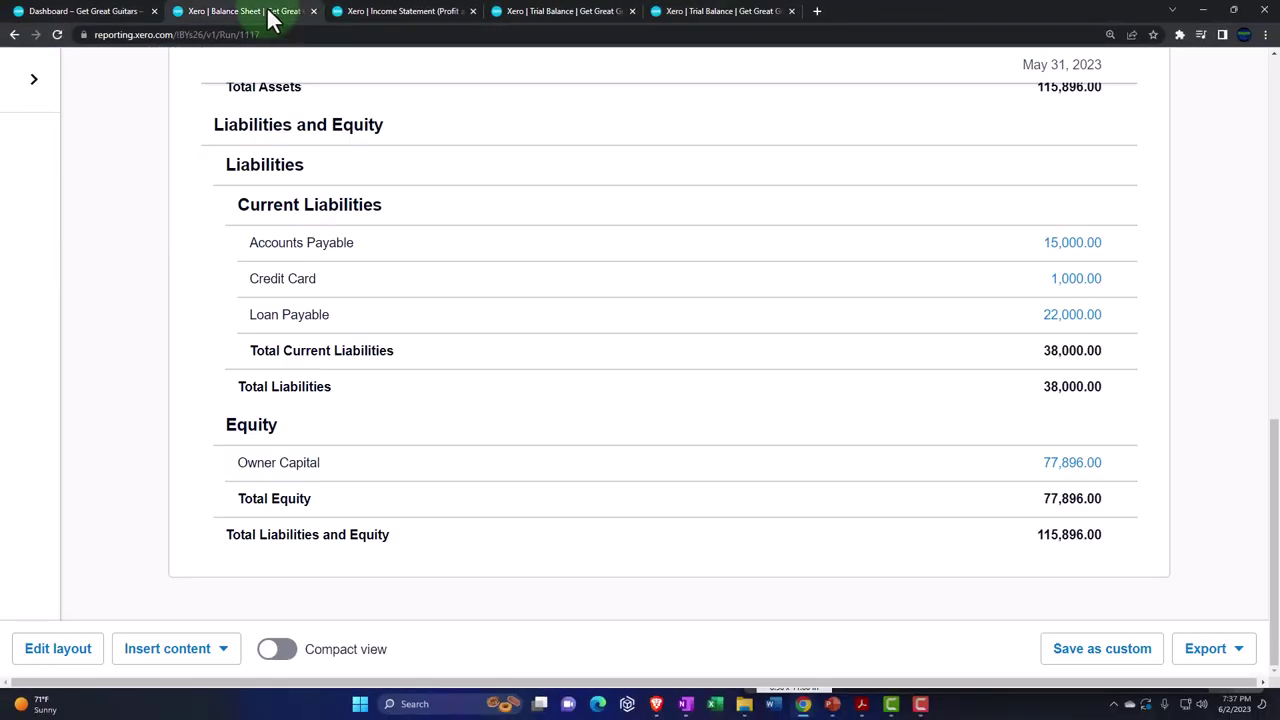
{"action": "scroll", "coordinate": [410, 309], "scroll_direction": "up", "scroll_amount": 3}
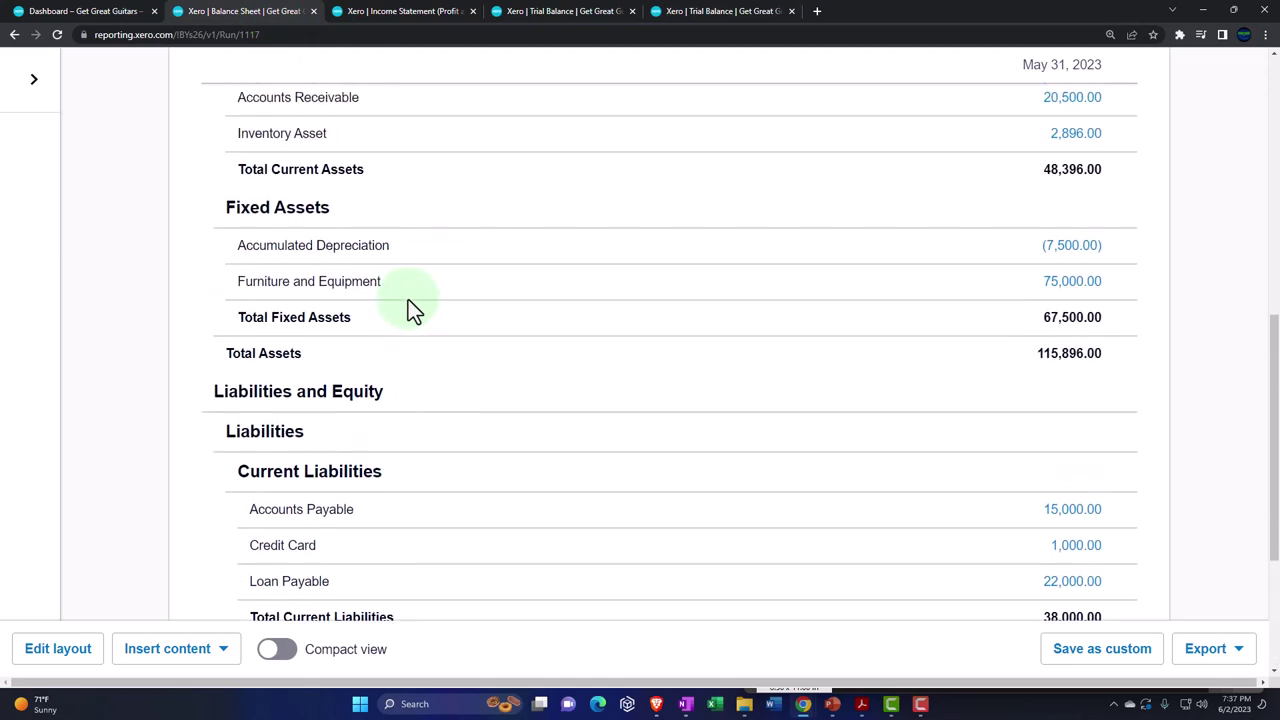
{"action": "scroll", "coordinate": [410, 309], "scroll_direction": "up", "scroll_amount": 1}
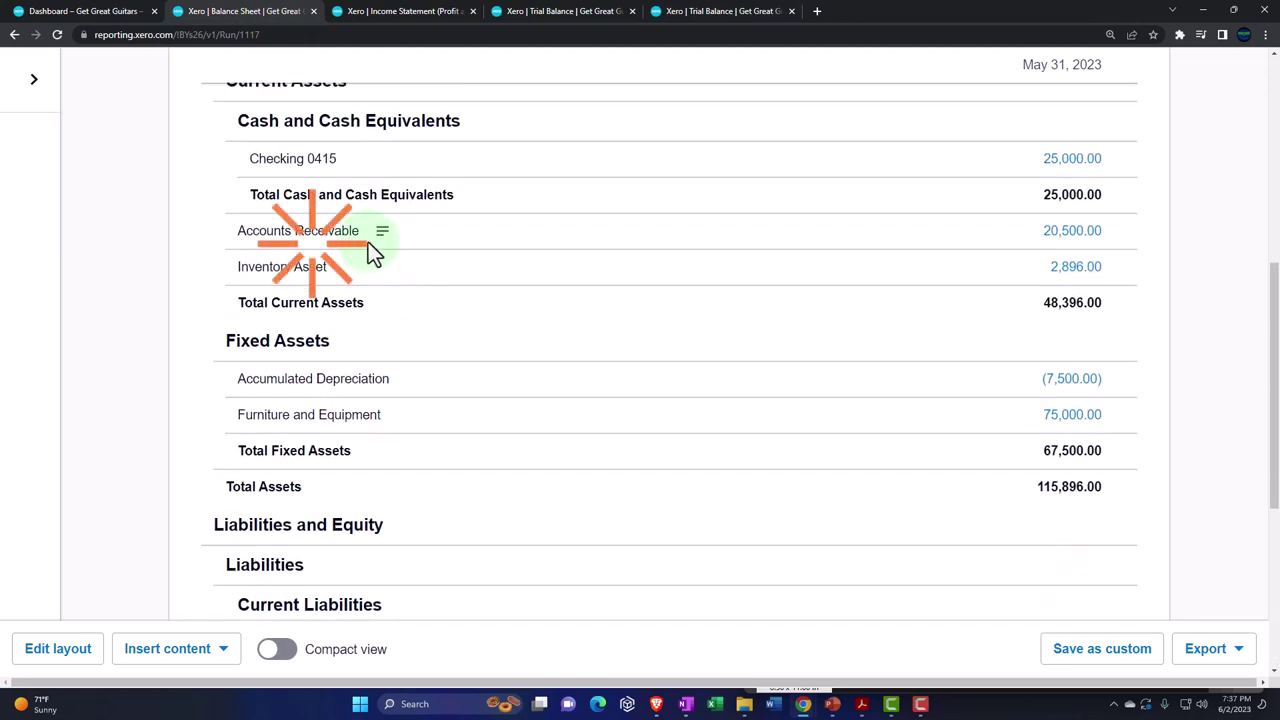
{"action": "scroll", "coordinate": [368, 242], "scroll_direction": "up", "scroll_amount": 1}
Step: In the duplicated Trial Balance tab, go back to the reports list and open the Aged Receivables Summary under Payables and receivables
{"action": "left_click", "coordinate": [705, 20]}
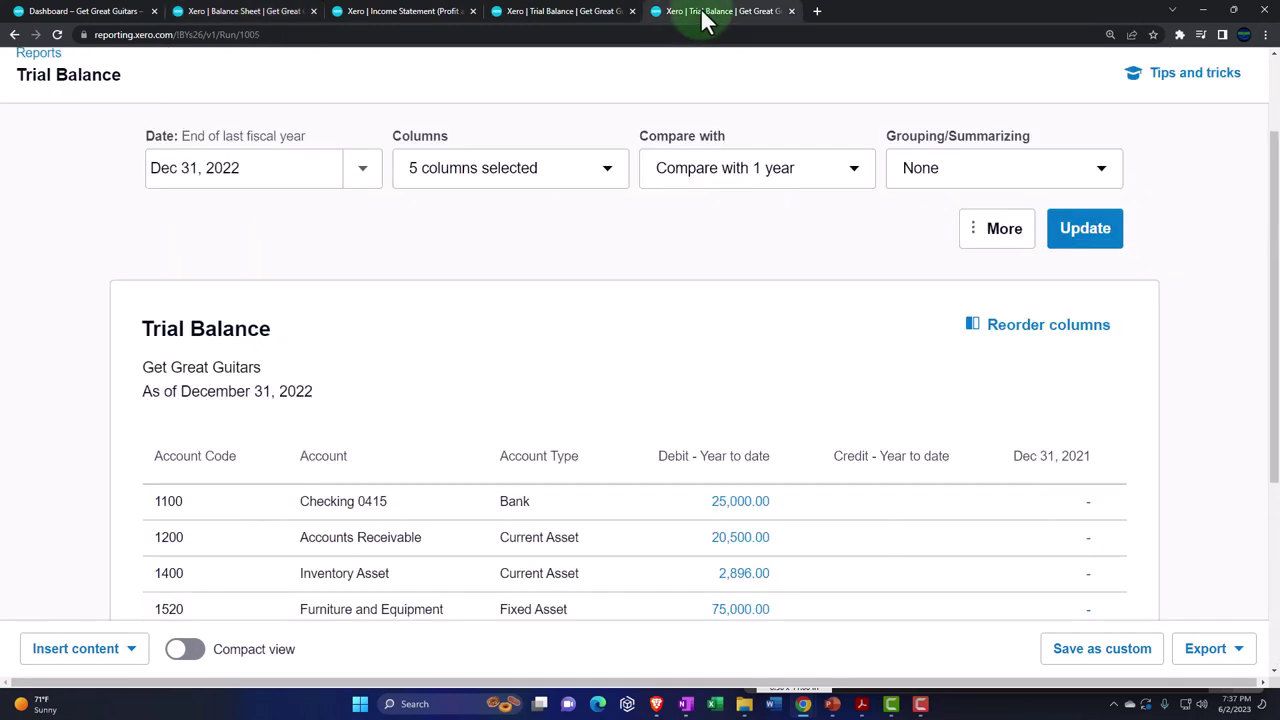
{"action": "scroll", "coordinate": [676, 178], "scroll_direction": "up", "scroll_amount": 2}
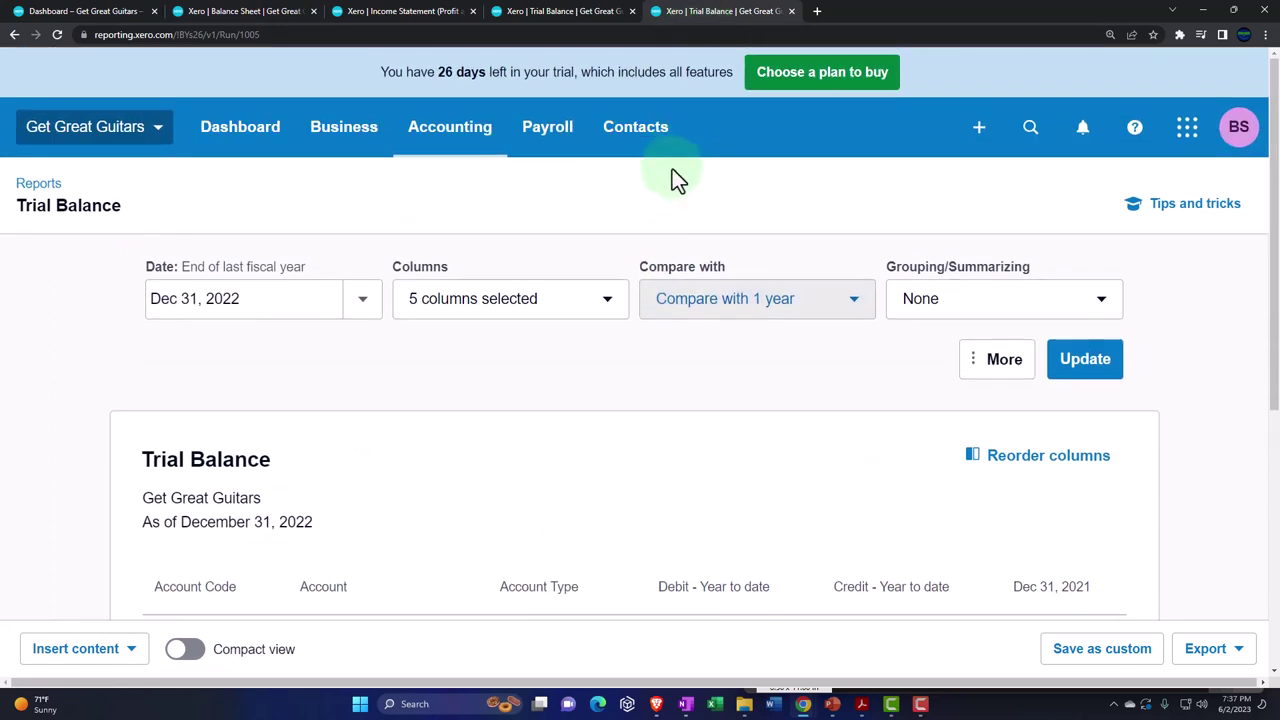
{"action": "left_click", "coordinate": [457, 150]}
{"action": "left_click", "coordinate": [447, 234]}
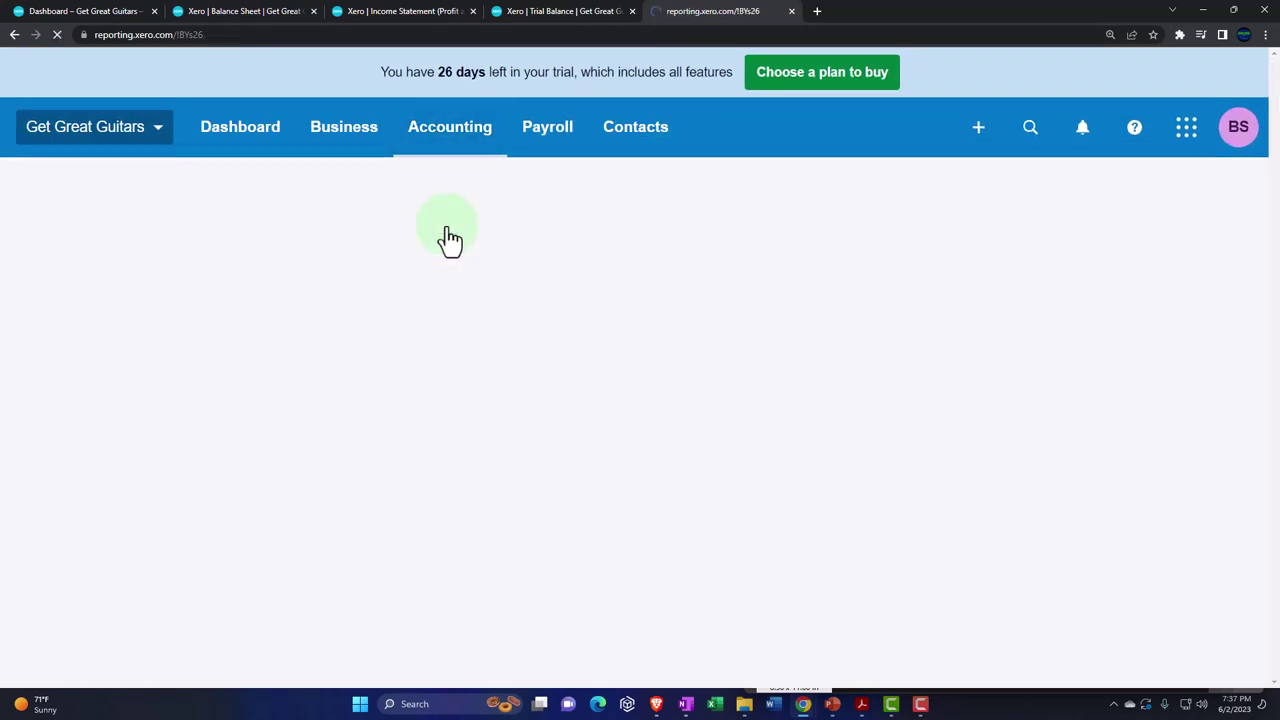
{"action": "scroll", "coordinate": [447, 238], "scroll_direction": "down", "scroll_amount": 10}
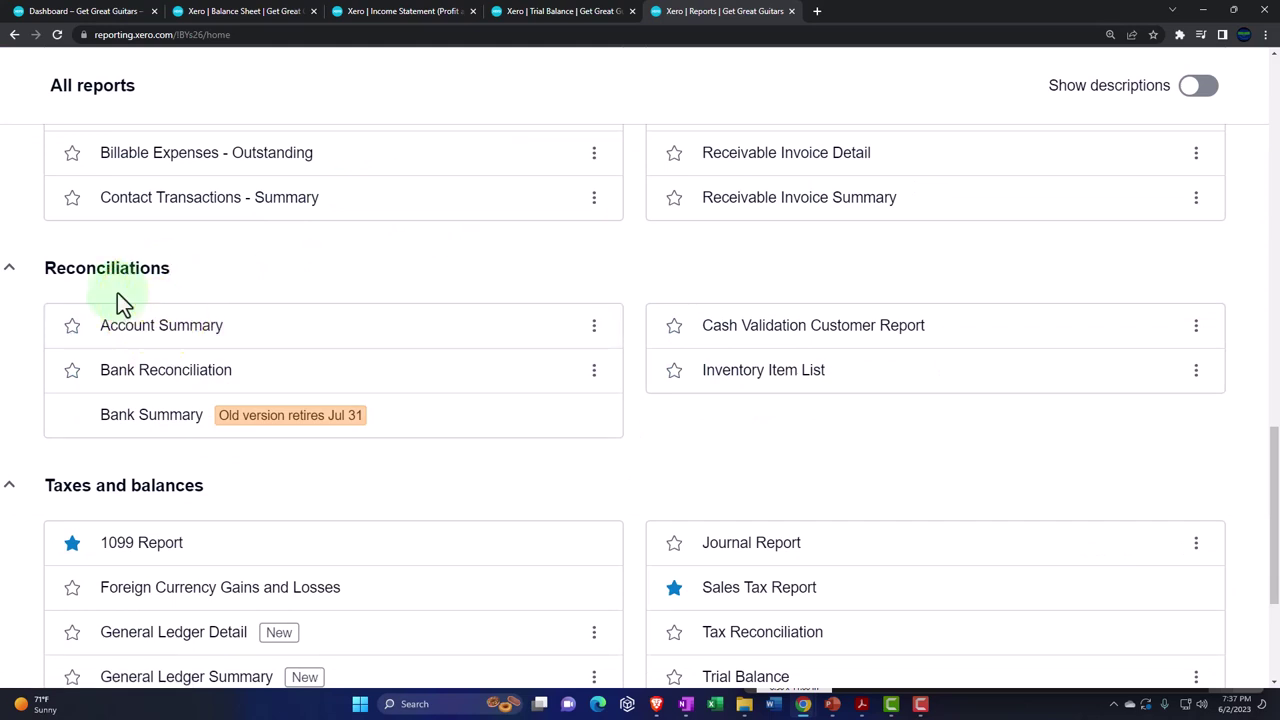
{"action": "scroll", "coordinate": [118, 300], "scroll_direction": "up", "scroll_amount": 3}
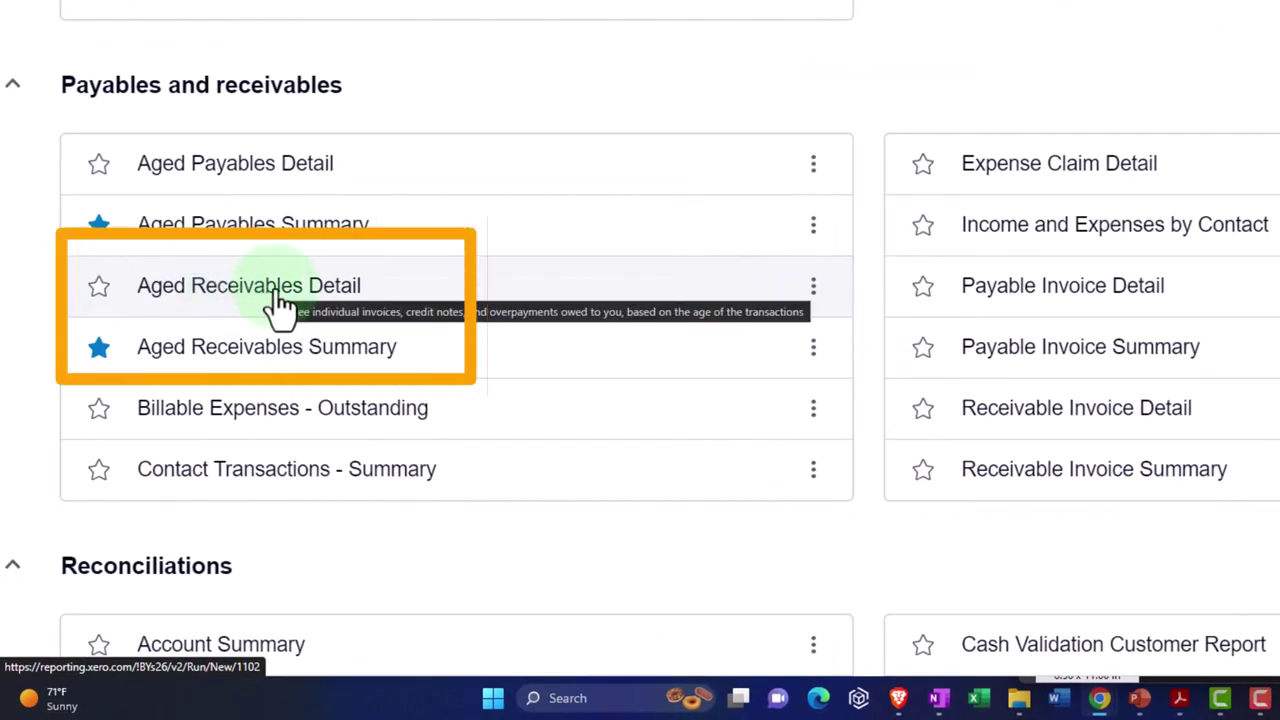
{"action": "left_click", "coordinate": [287, 370]}
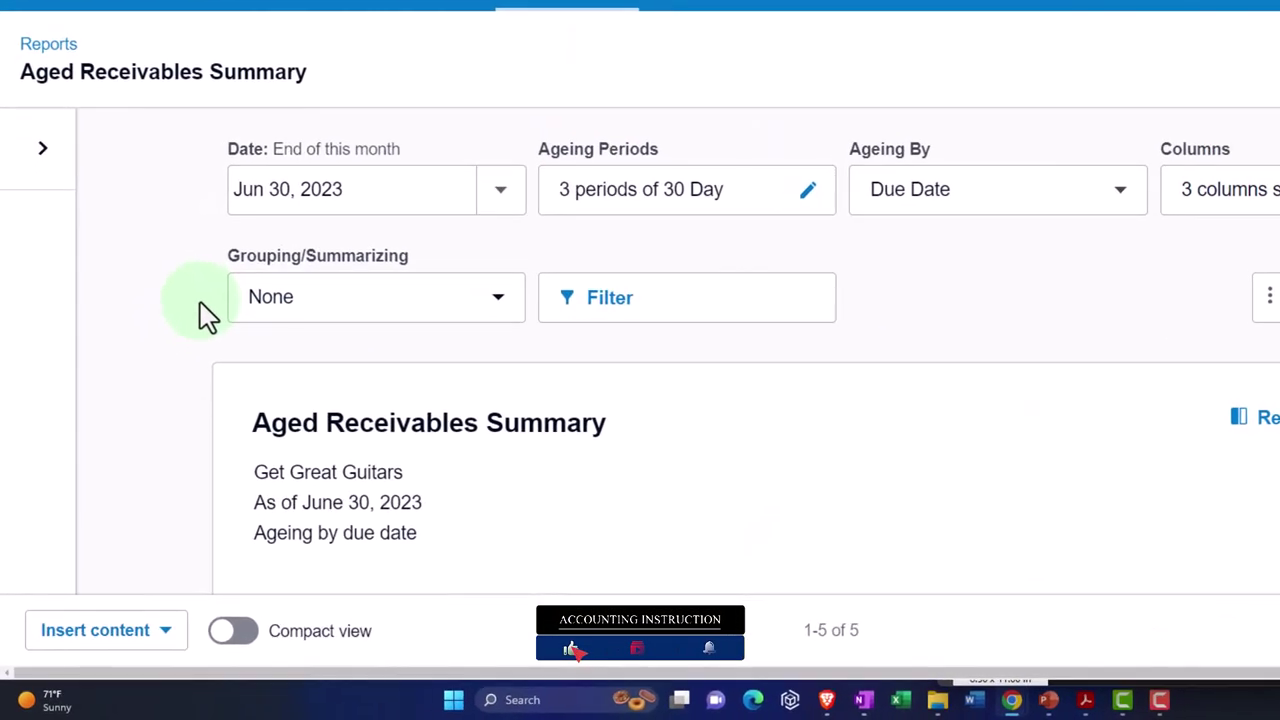
Step: Review each customer's balance and the total in the Aged Receivables Summary, and compare with Accounts Receivable on the Balance Sheet
{"action": "scroll", "coordinate": [160, 395], "scroll_direction": "down", "scroll_amount": 5}
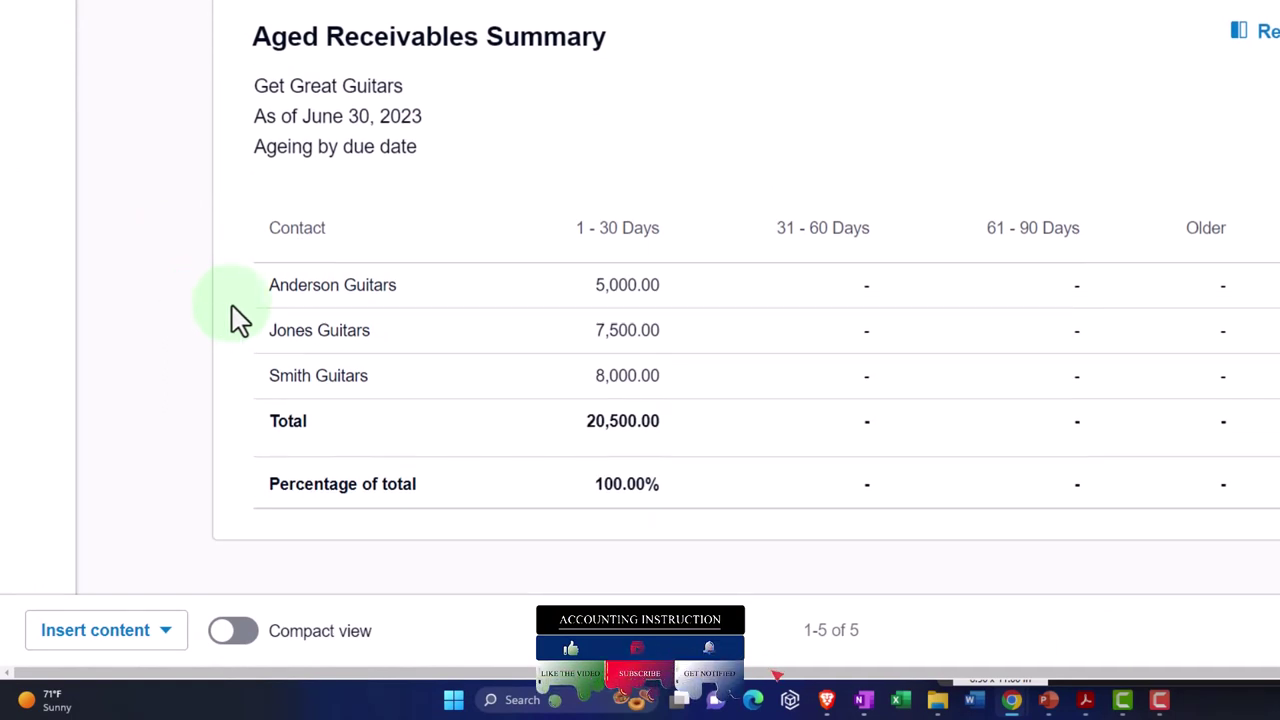
{"action": "left_click_drag", "start_coordinate": [240, 318], "coordinate": [308, 324]}
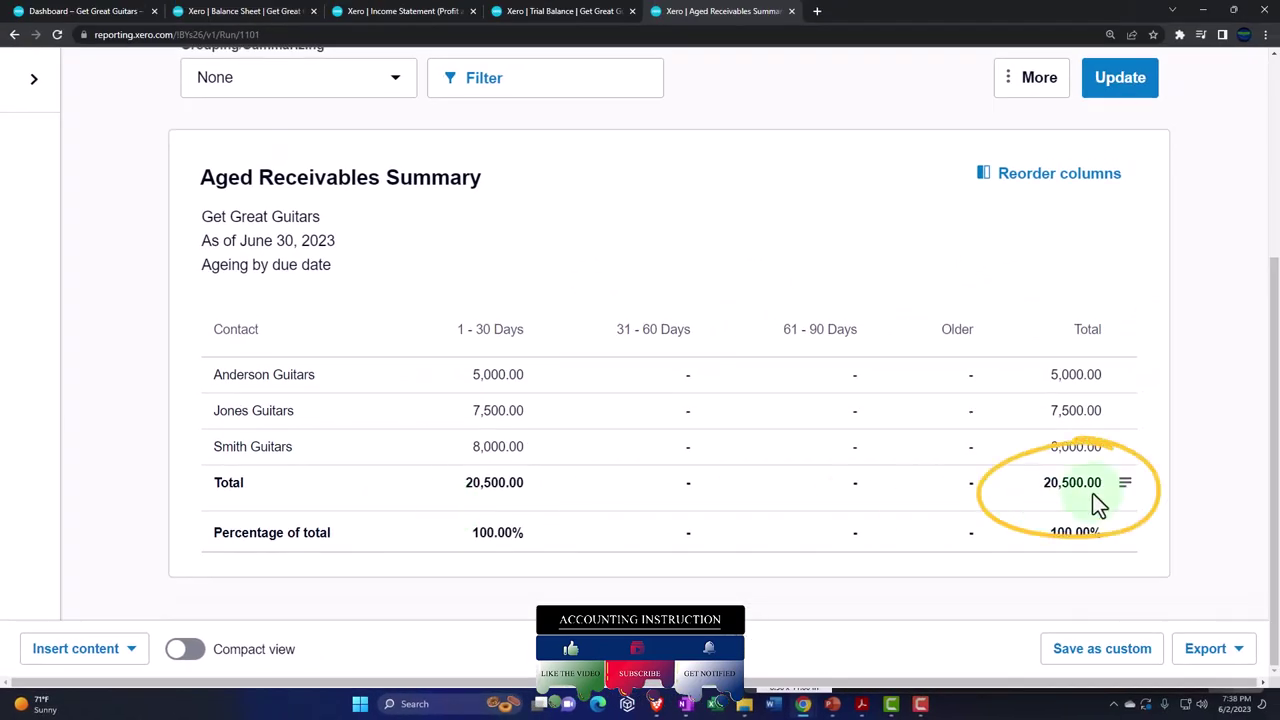
{"action": "left_click", "coordinate": [255, 442]}
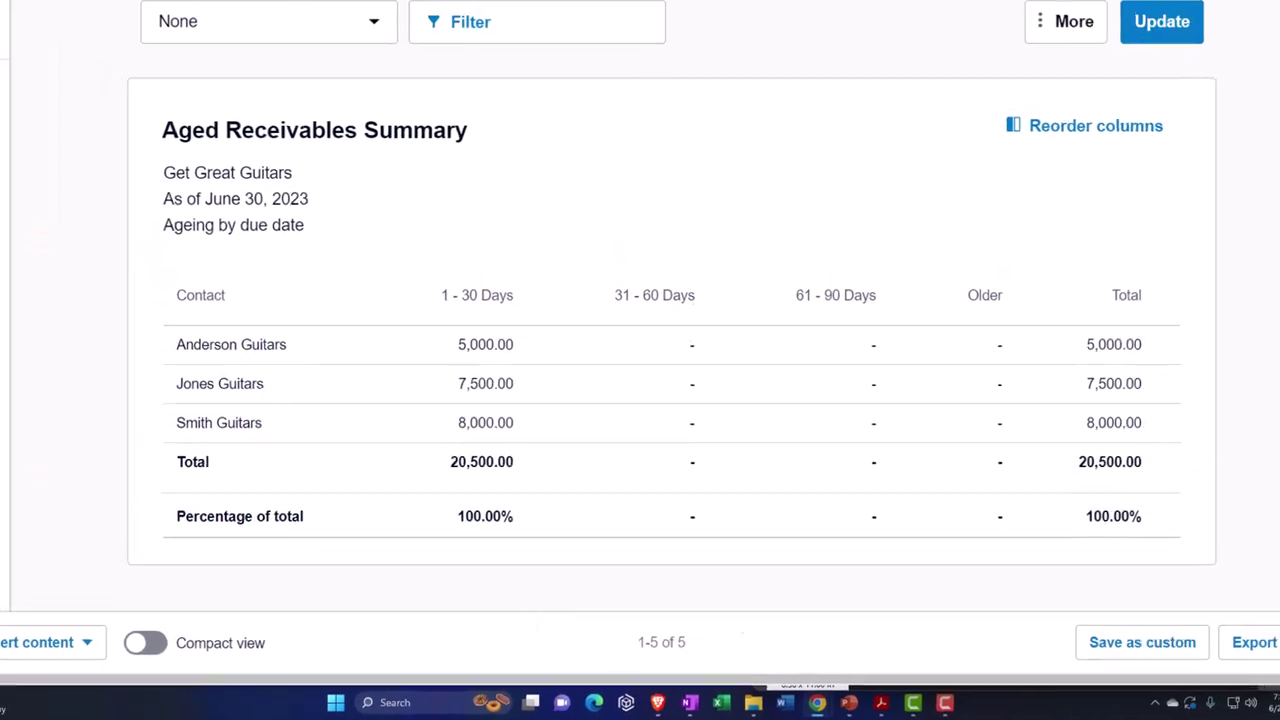
{"action": "left_click", "coordinate": [258, 12]}
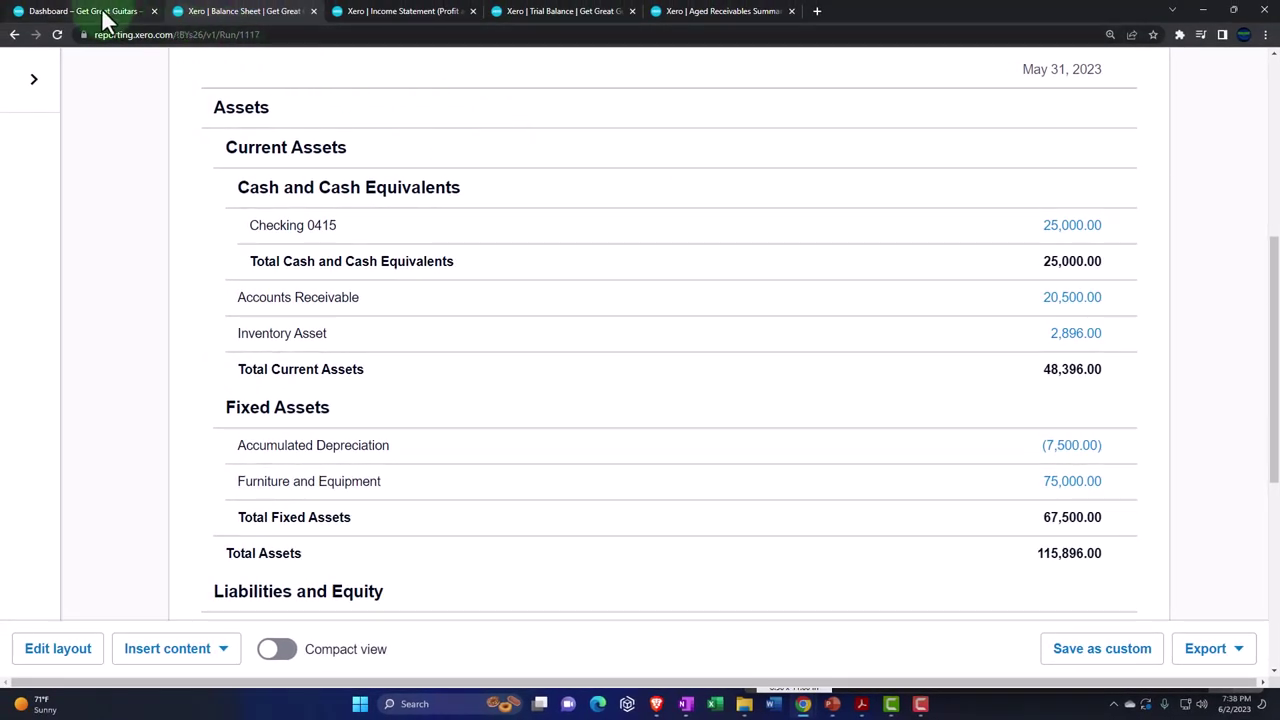
Step: From the dashboard's browser tab, open the list of all contacts and narrow it to Customers to check what each customer owes
{"action": "left_click", "coordinate": [104, 16]}
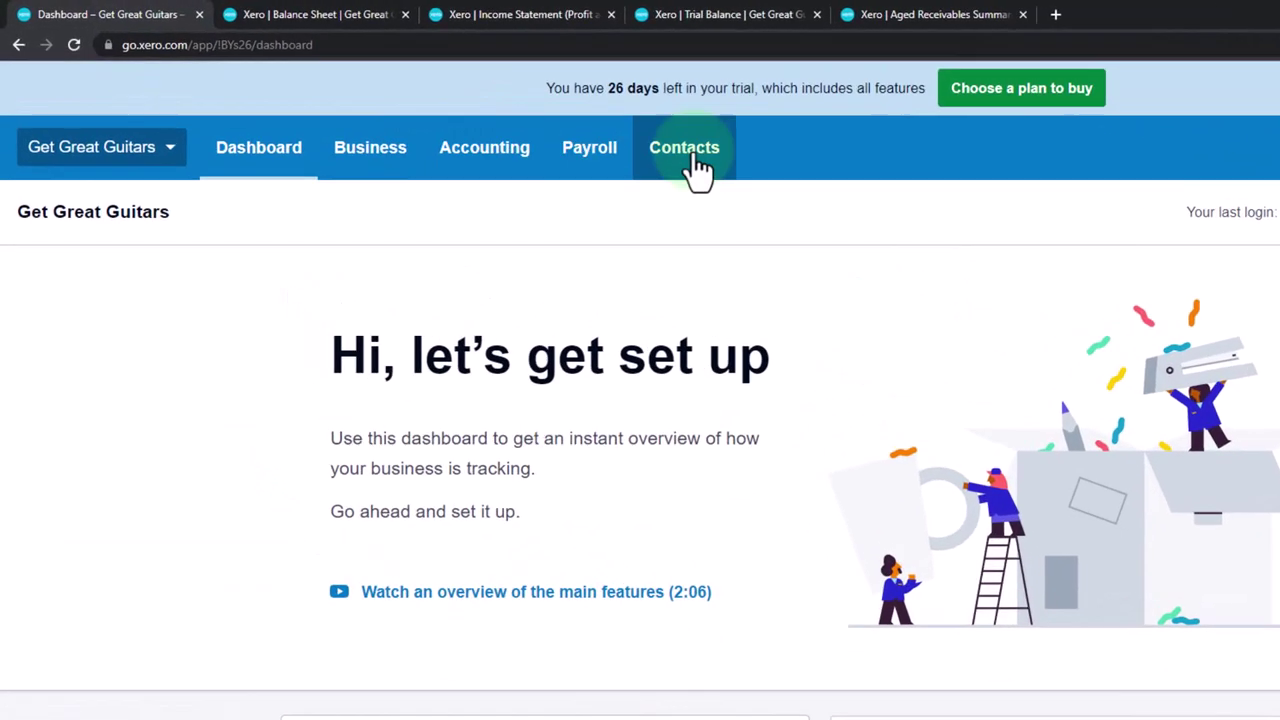
{"action": "left_click", "coordinate": [556, 118]}
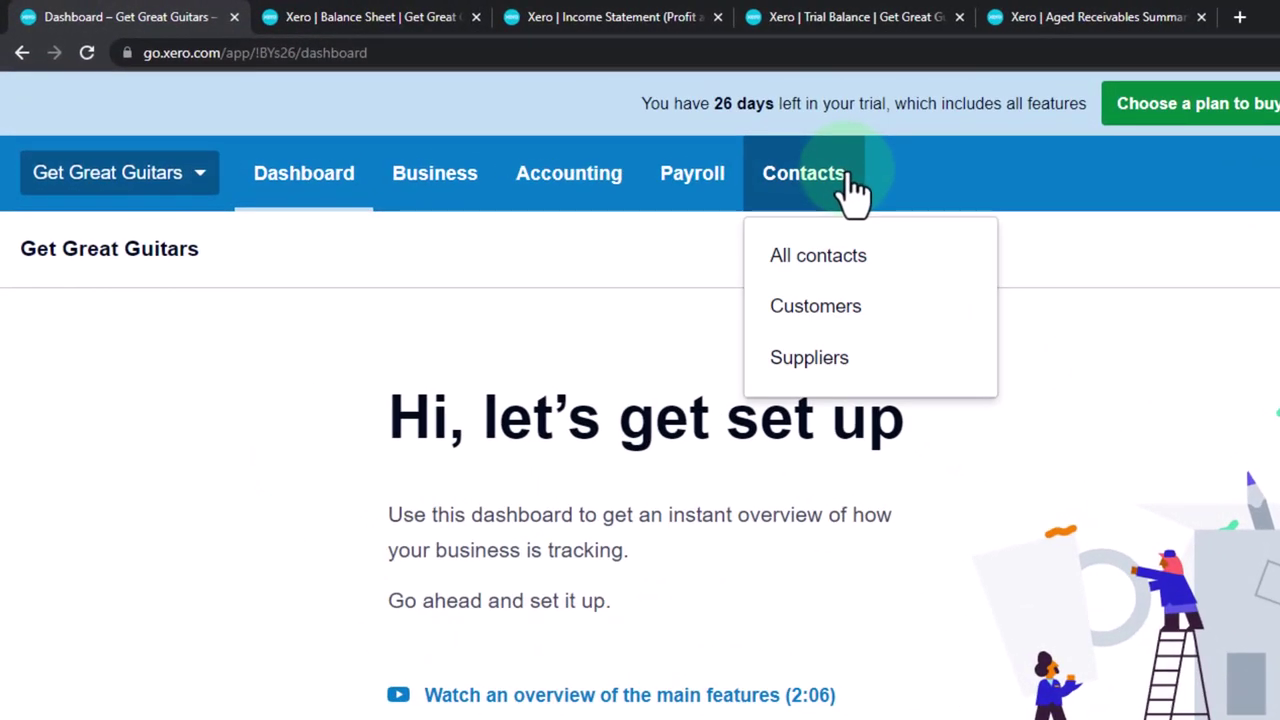
{"action": "left_click", "coordinate": [860, 258]}
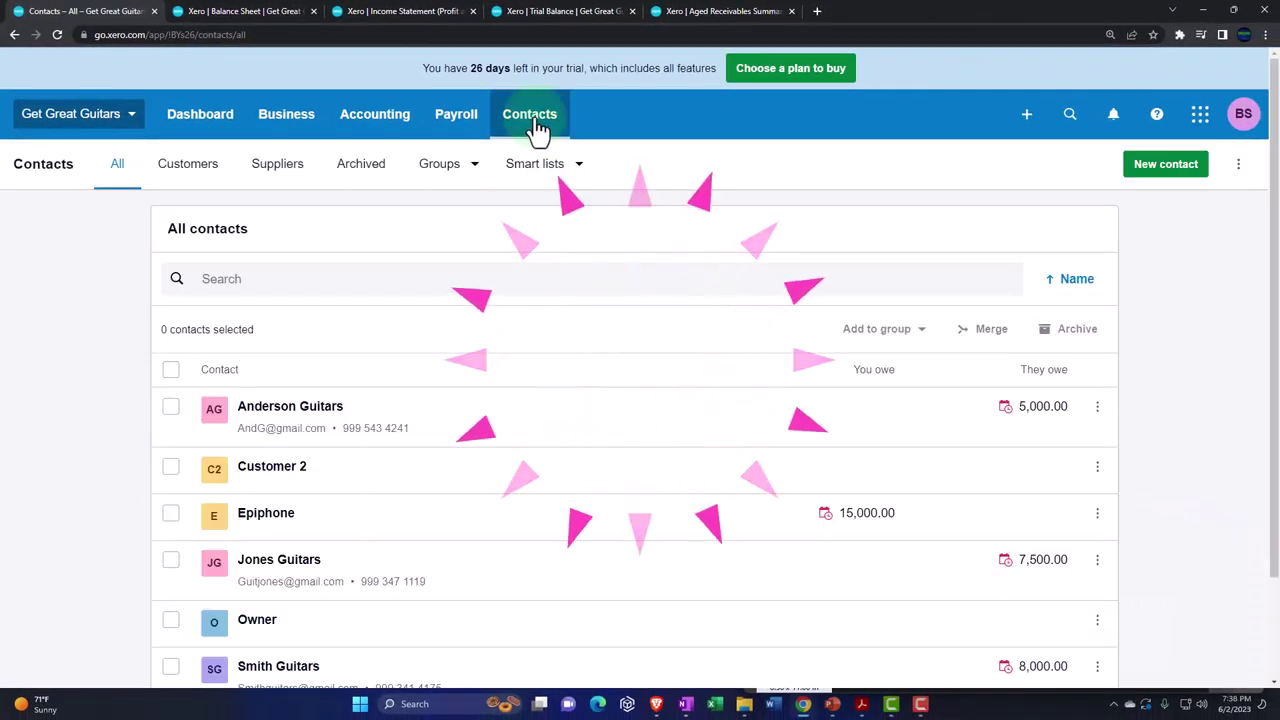
{"action": "left_click", "coordinate": [540, 128]}
{"action": "left_click", "coordinate": [533, 190]}
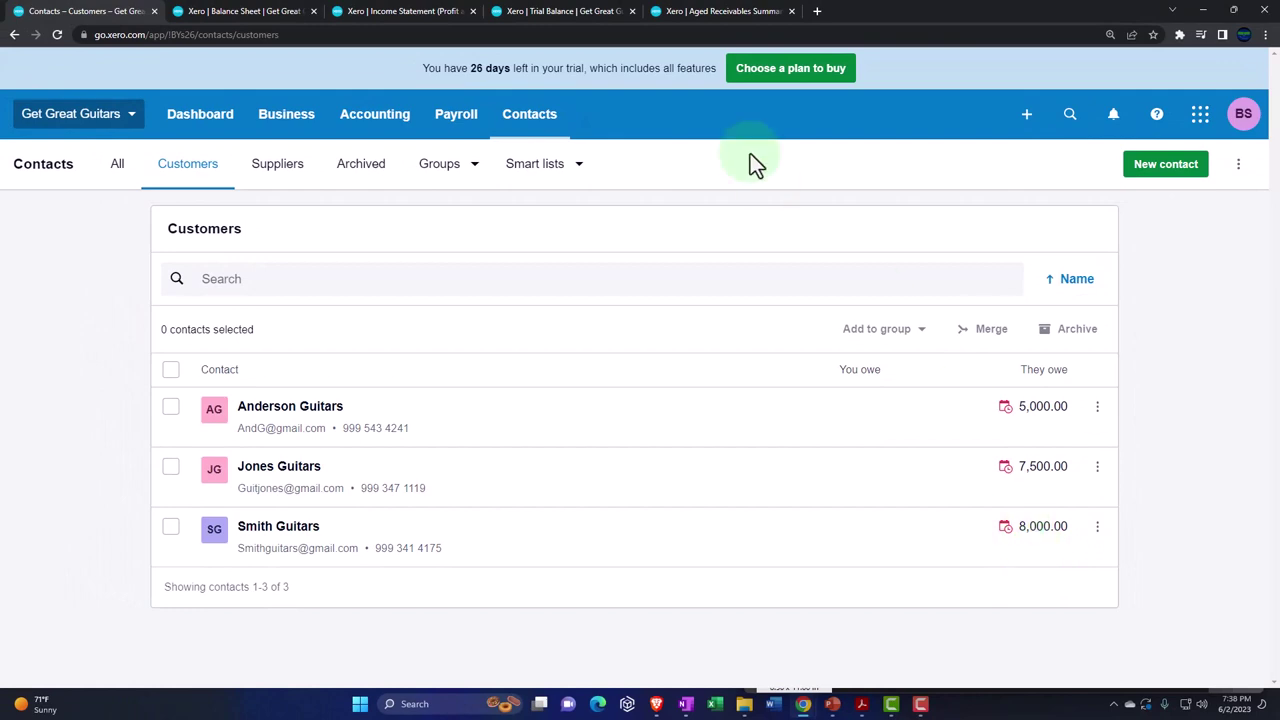
Step: Recheck the Aged Receivables Summary total, and return to the Balance Sheet to examine the Accounts Receivable and Inventory Asset lines
{"action": "left_click", "coordinate": [693, 14]}
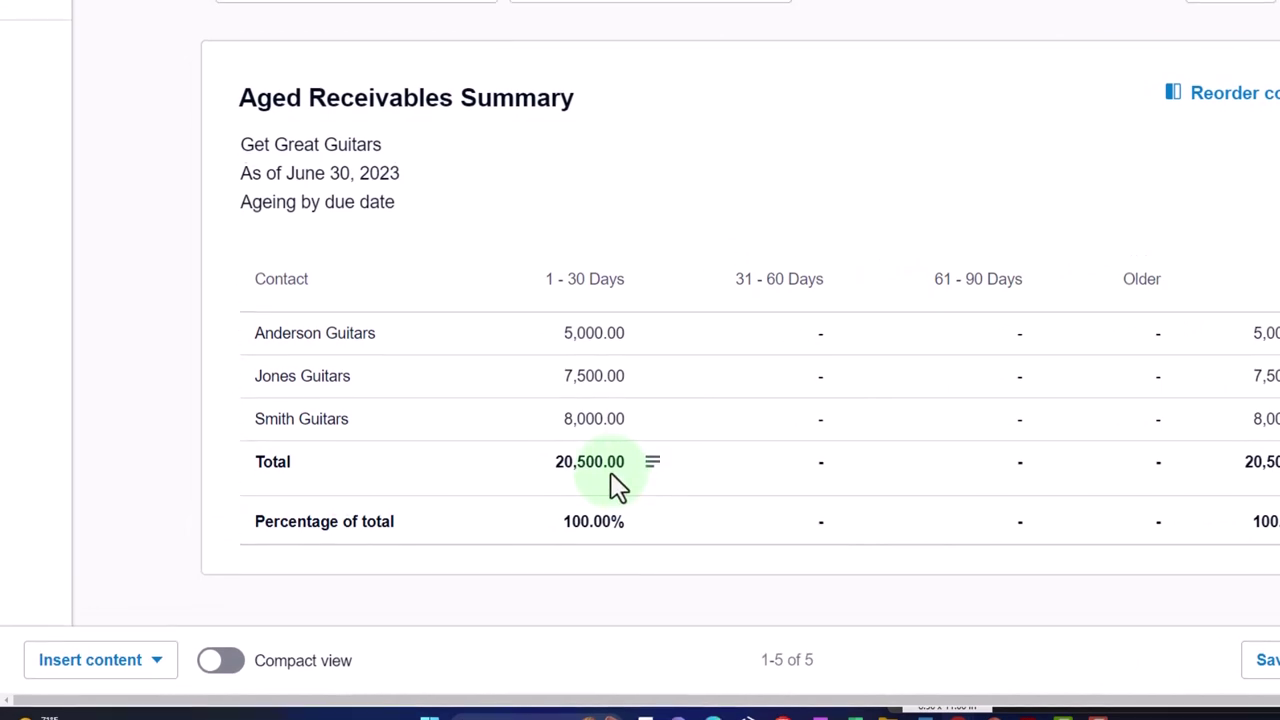
{"action": "left_click", "coordinate": [487, 12]}
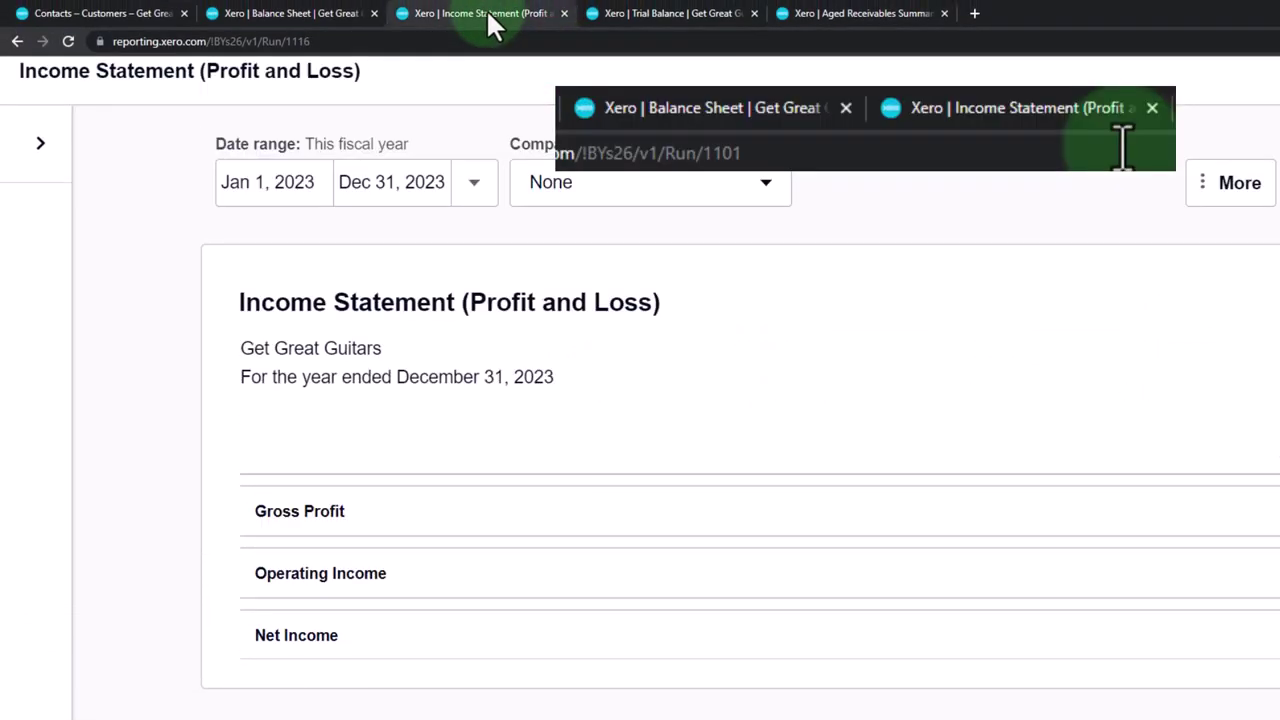
{"action": "left_click", "coordinate": [340, 18]}
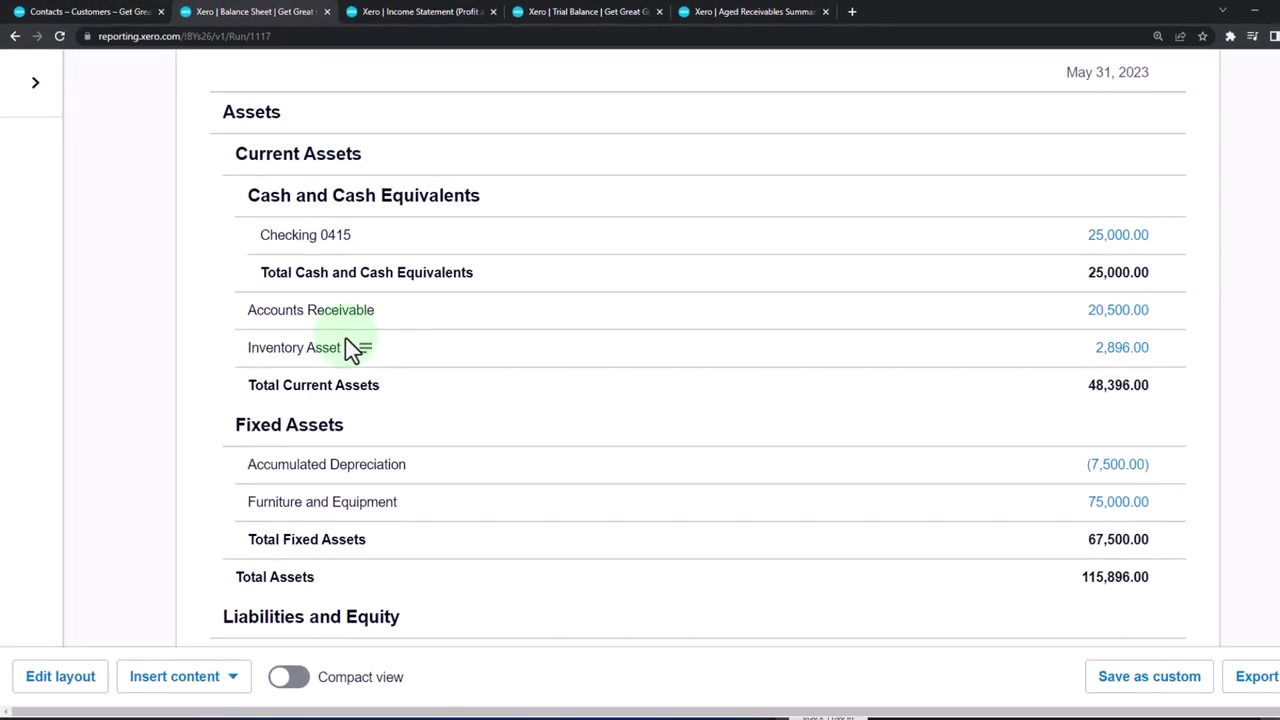
{"action": "scroll", "coordinate": [372, 305], "scroll_direction": "up", "scroll_amount": 3}
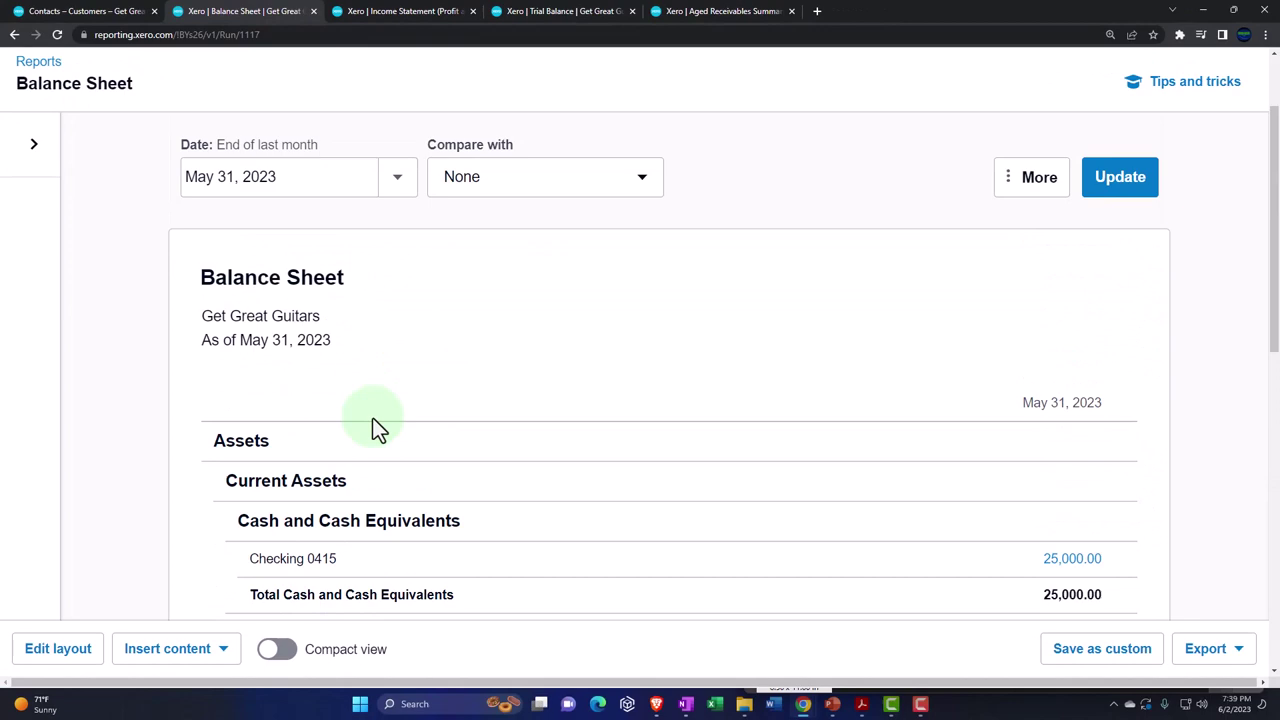
{"action": "scroll", "coordinate": [372, 420], "scroll_direction": "down", "scroll_amount": 3}
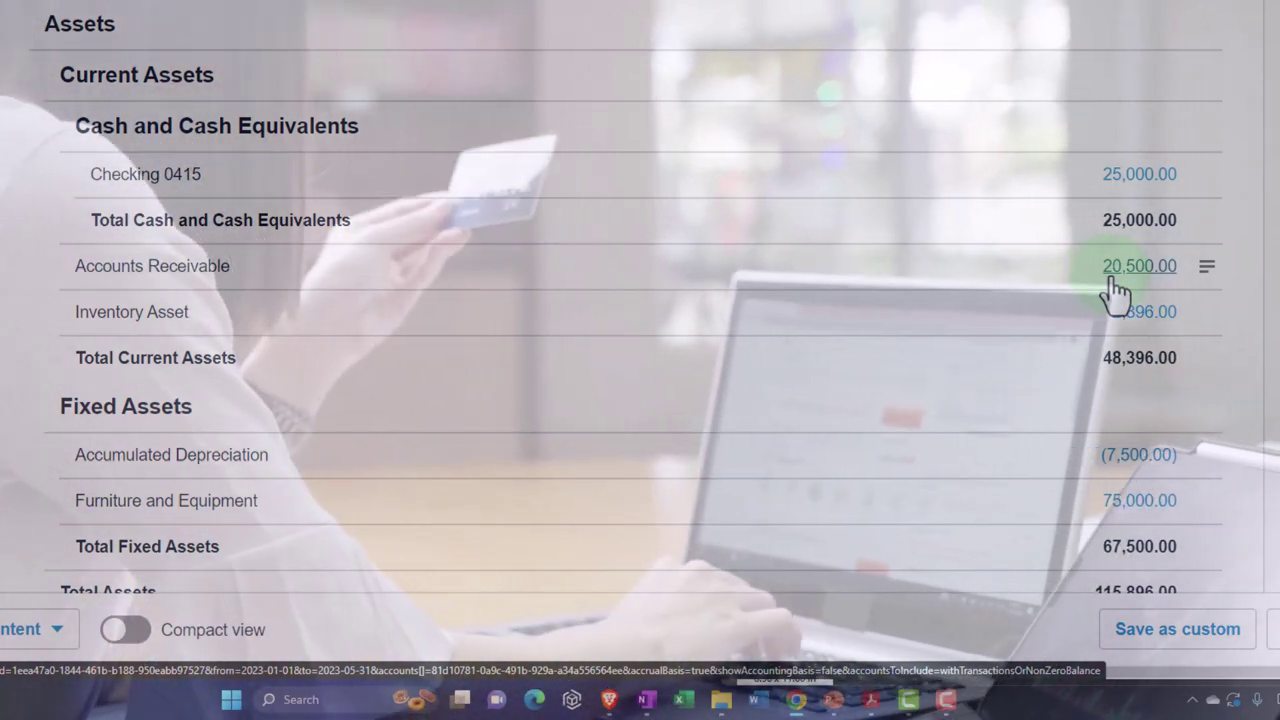
{"action": "scroll", "coordinate": [1115, 290], "scroll_direction": "down", "scroll_amount": 1}
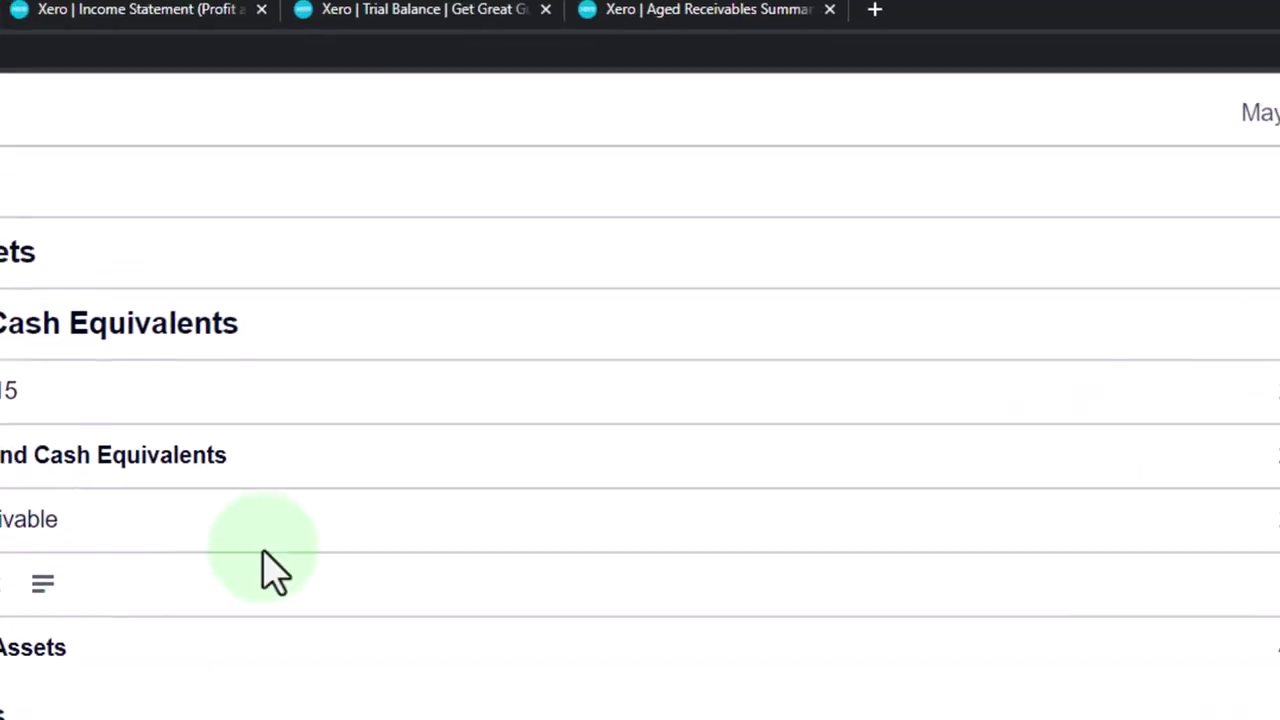
Step: Duplicate the Aged Receivables Summary tab, go to the reports list in the copy, search for "inve" and open the Inventory Item List
{"action": "left_click", "coordinate": [697, 40]}
{"action": "right_click", "coordinate": [692, 28]}
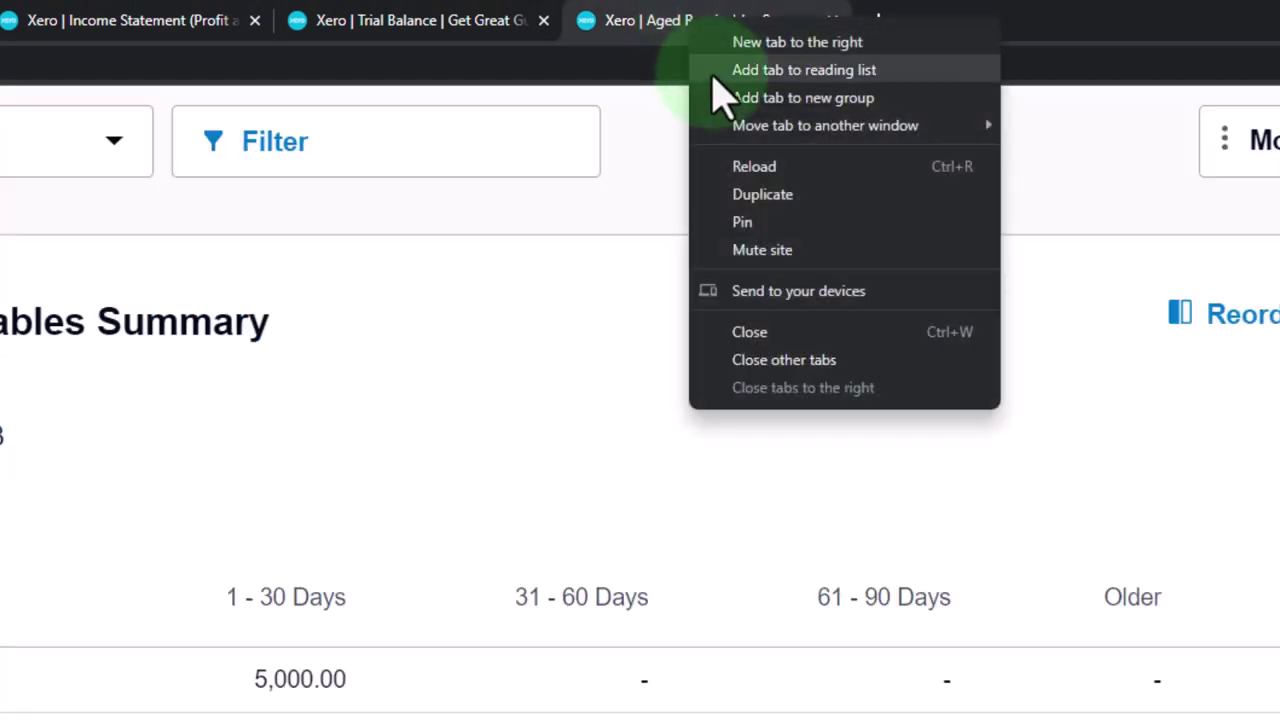
{"action": "left_click", "coordinate": [765, 192]}
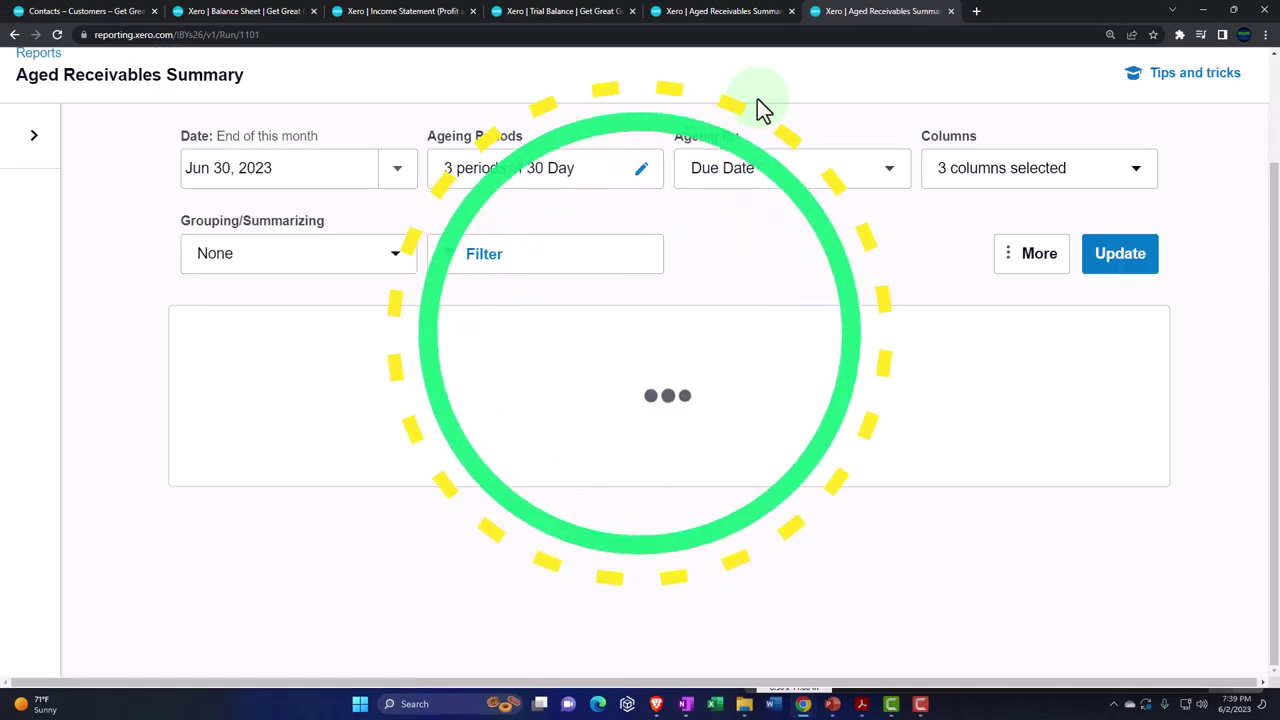
{"action": "scroll", "coordinate": [700, 170], "scroll_direction": "up", "scroll_amount": 2}
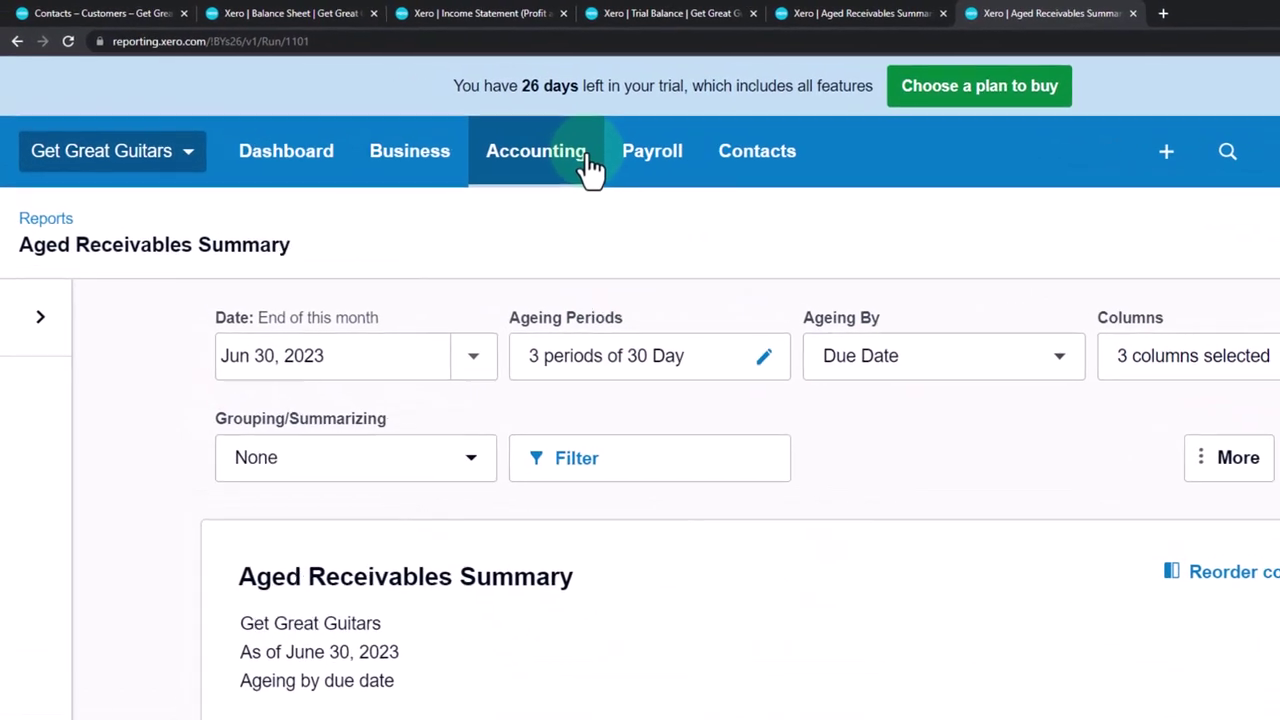
{"action": "left_click", "coordinate": [604, 170]}
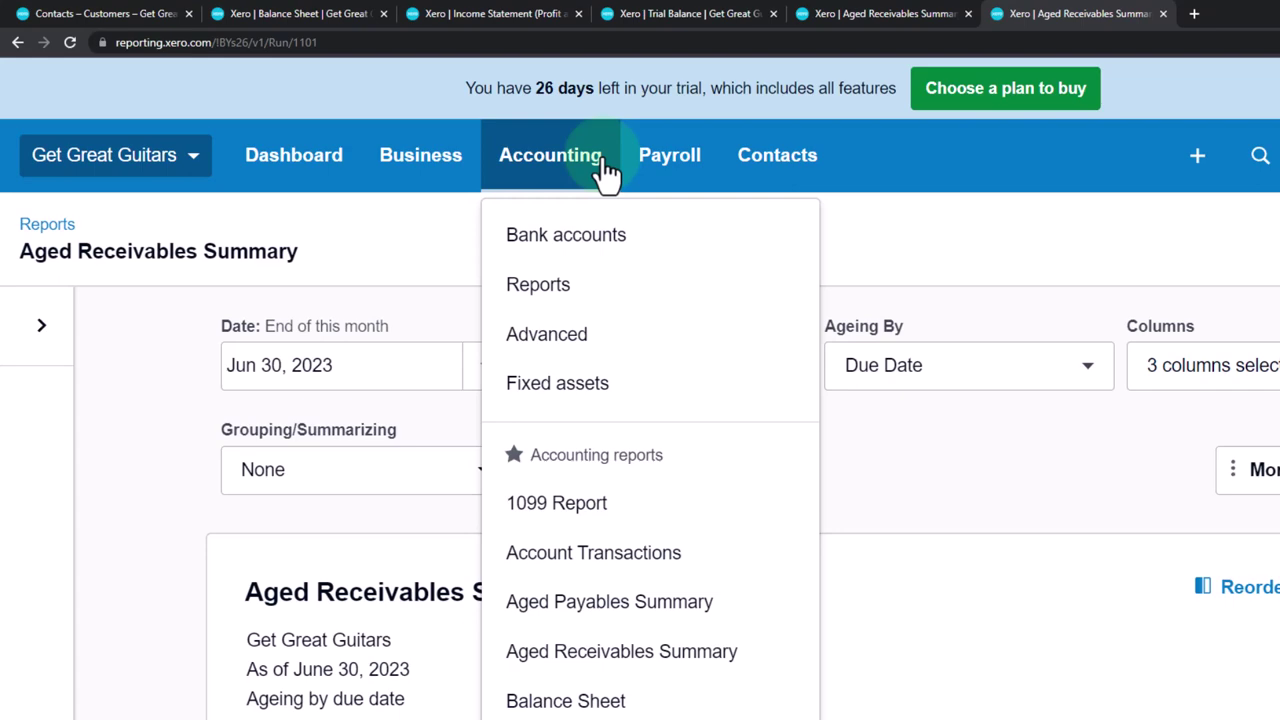
{"action": "left_click", "coordinate": [572, 288]}
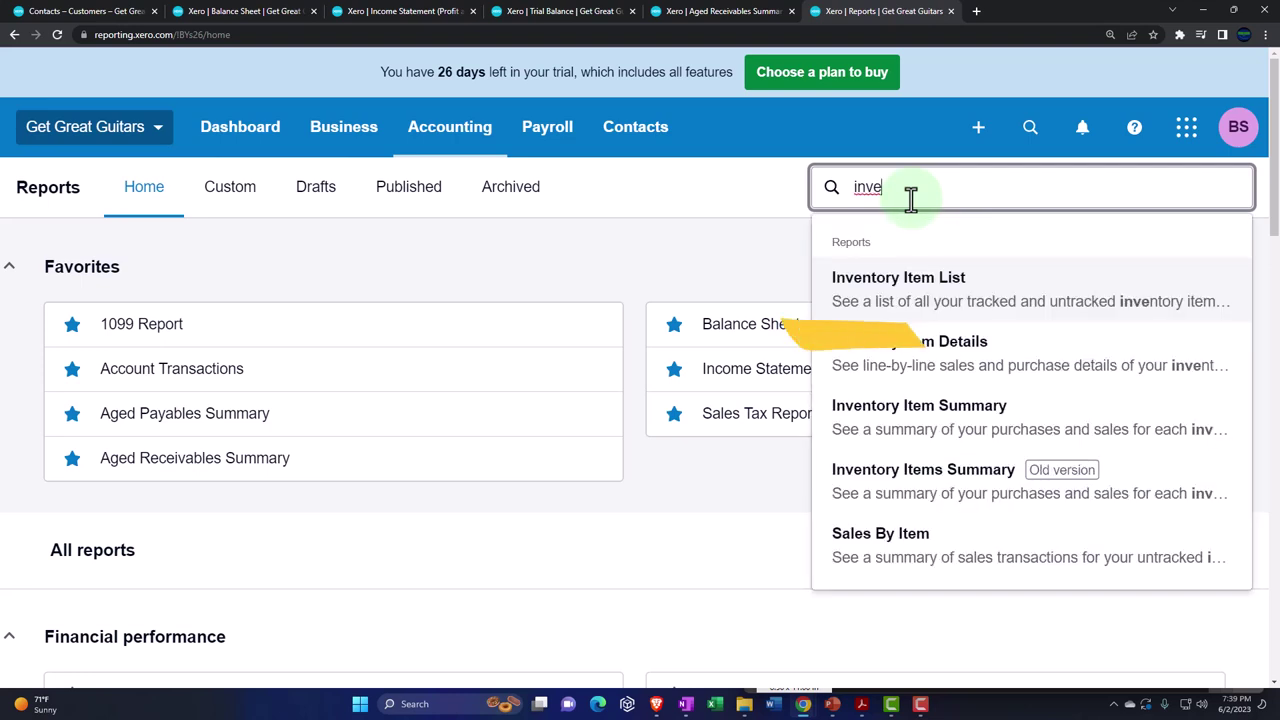
{"action": "left_click", "coordinate": [936, 310]}
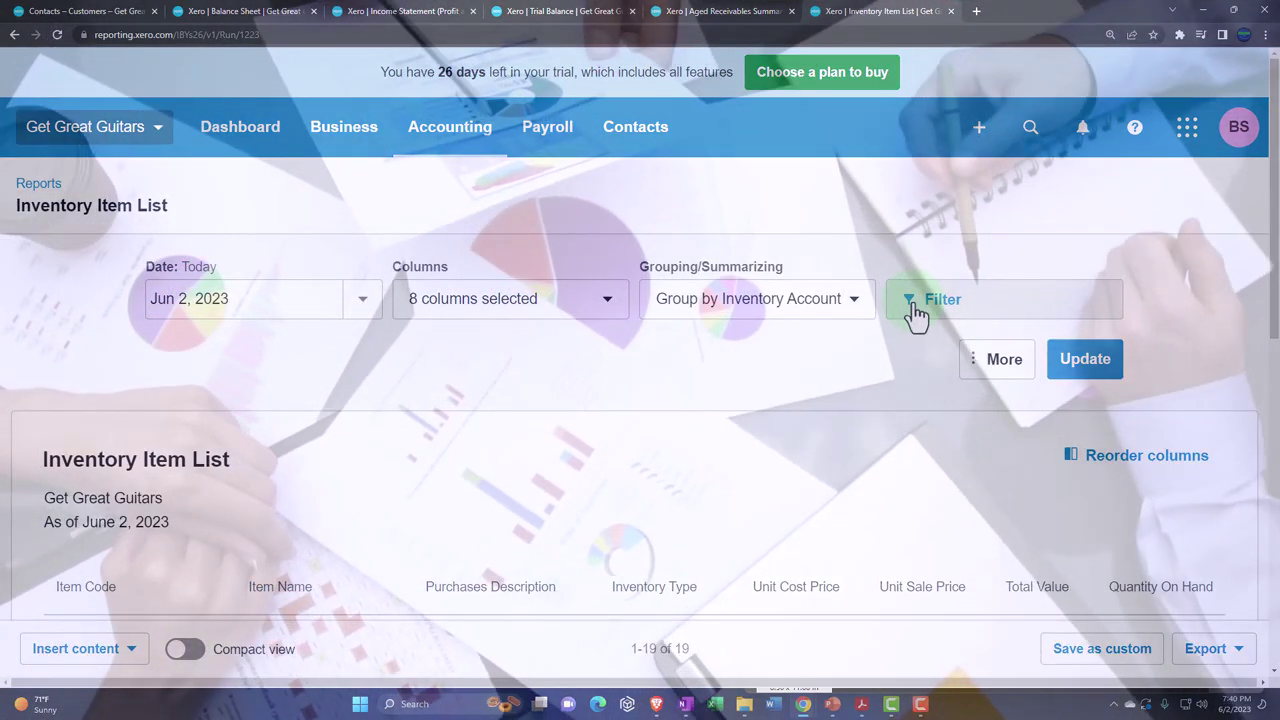
Step: Review the Inventory Item List's untracked services and tracked items, including the total value and quantity on hand under 1400 - Inventory Asset
{"action": "scroll", "coordinate": [454, 379], "scroll_direction": "down", "scroll_amount": 1}
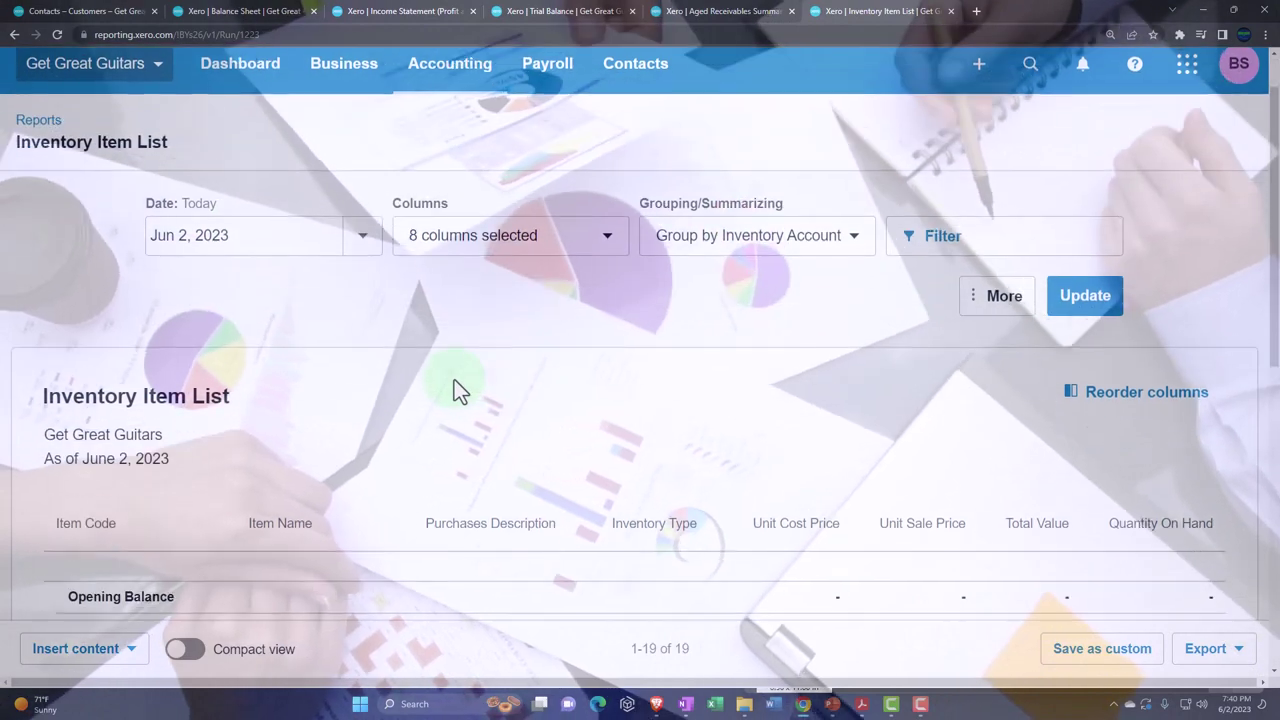
{"action": "scroll", "coordinate": [454, 379], "scroll_direction": "down", "scroll_amount": 1}
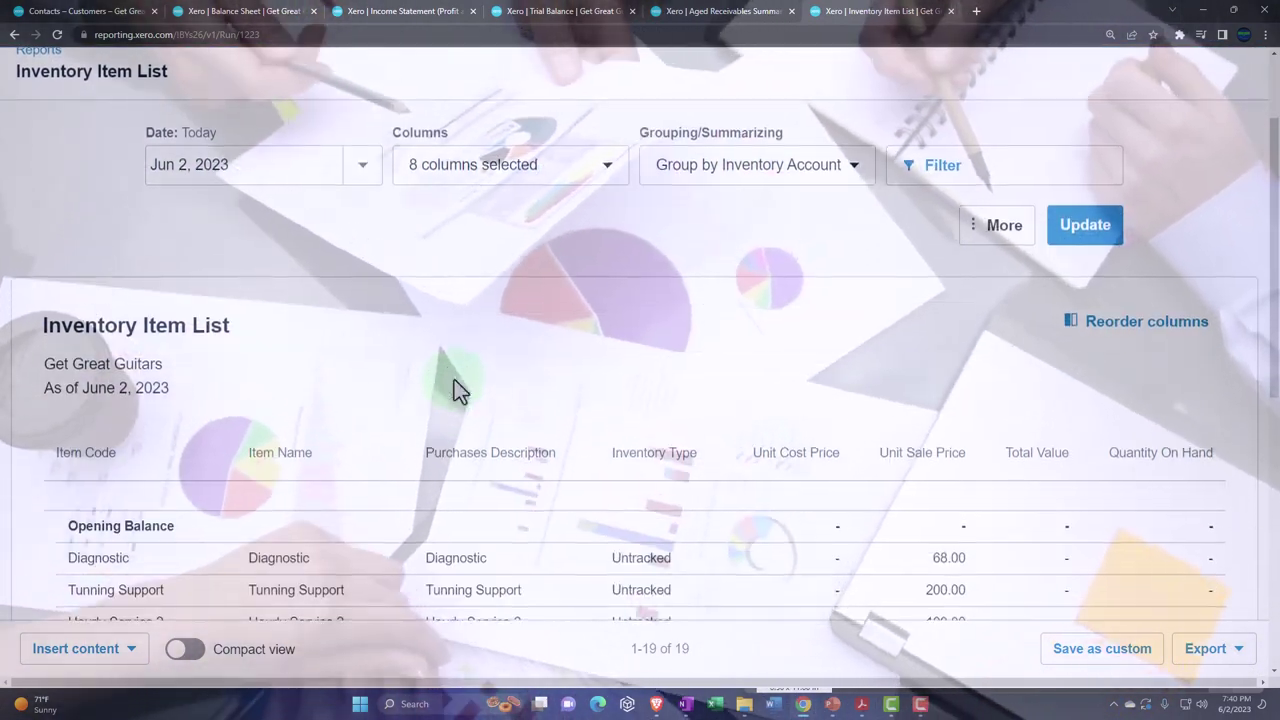
{"action": "scroll", "coordinate": [454, 379], "scroll_direction": "down", "scroll_amount": 1}
{"action": "scroll", "coordinate": [454, 380], "scroll_direction": "down", "scroll_amount": 1}
{"action": "left_click", "coordinate": [456, 384]}
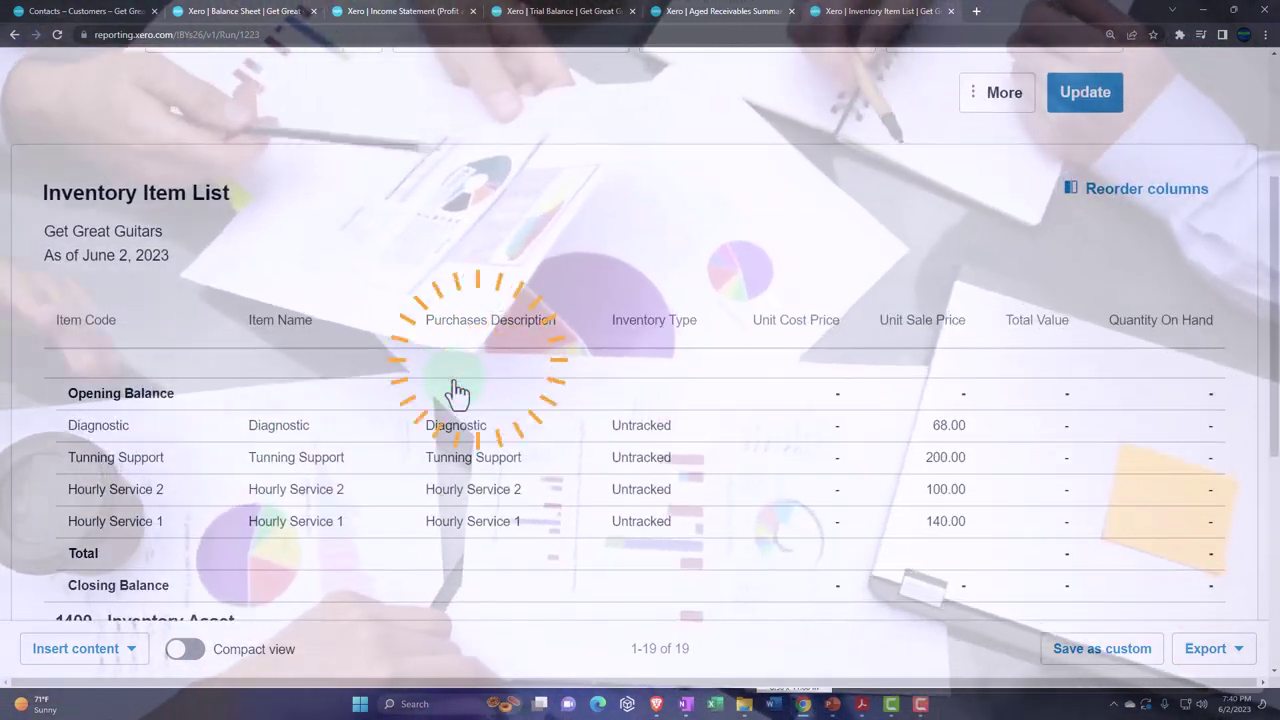
{"action": "scroll", "coordinate": [456, 390], "scroll_direction": "down", "scroll_amount": 5}
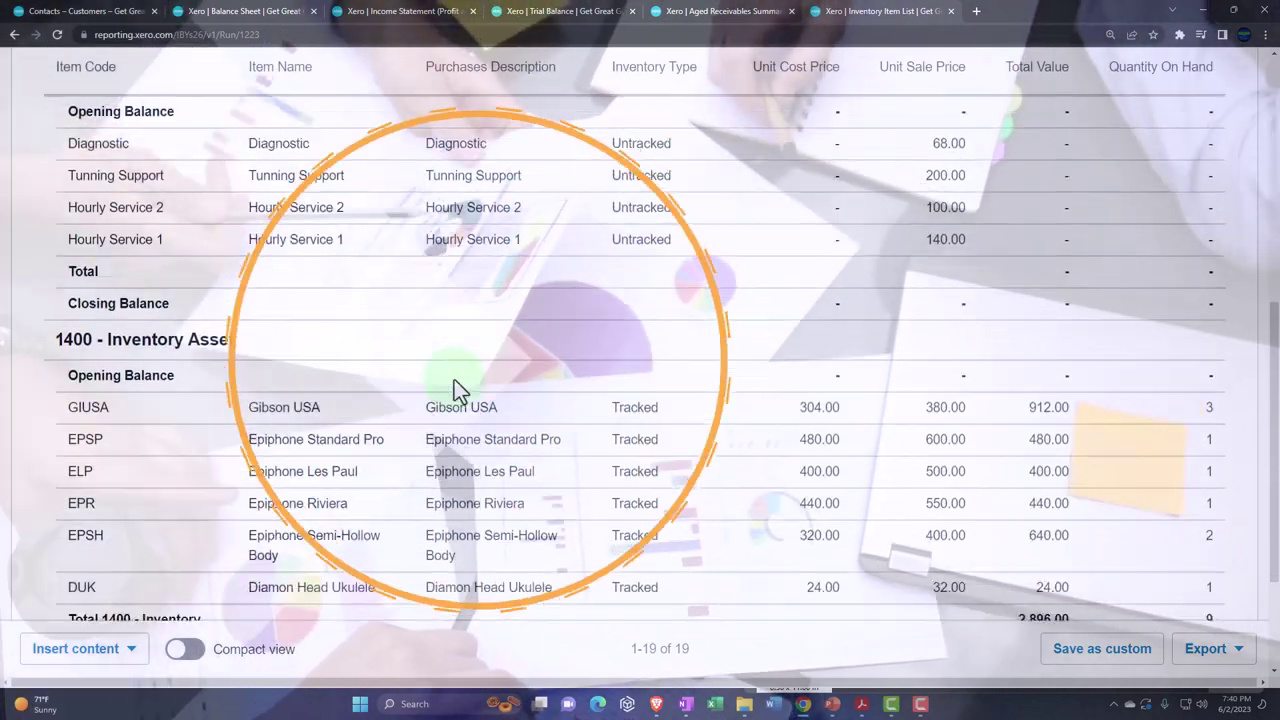
{"action": "scroll", "coordinate": [455, 385], "scroll_direction": "down", "scroll_amount": 1}
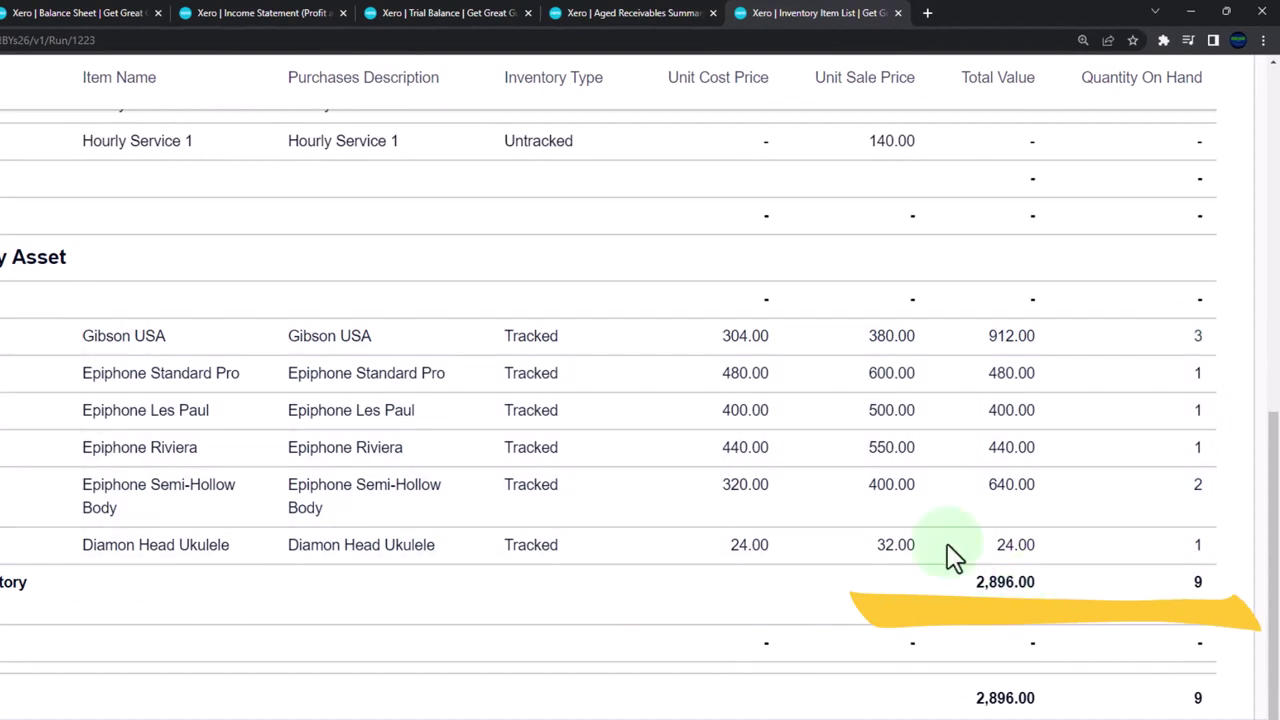
Step: Return to the Balance Sheet and compare its Inventory Asset line with the Inventory Item List total
{"action": "left_click", "coordinate": [90, 13]}
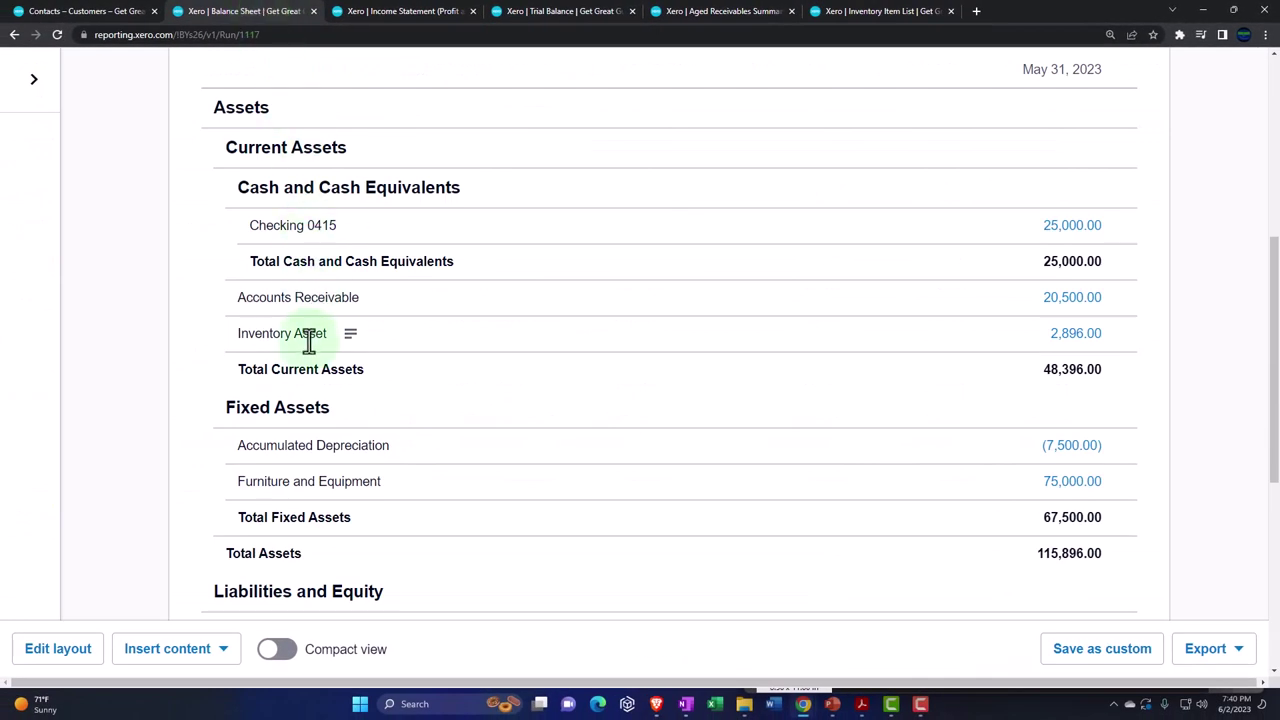
{"action": "scroll", "coordinate": [421, 365], "scroll_direction": "up", "scroll_amount": 1}
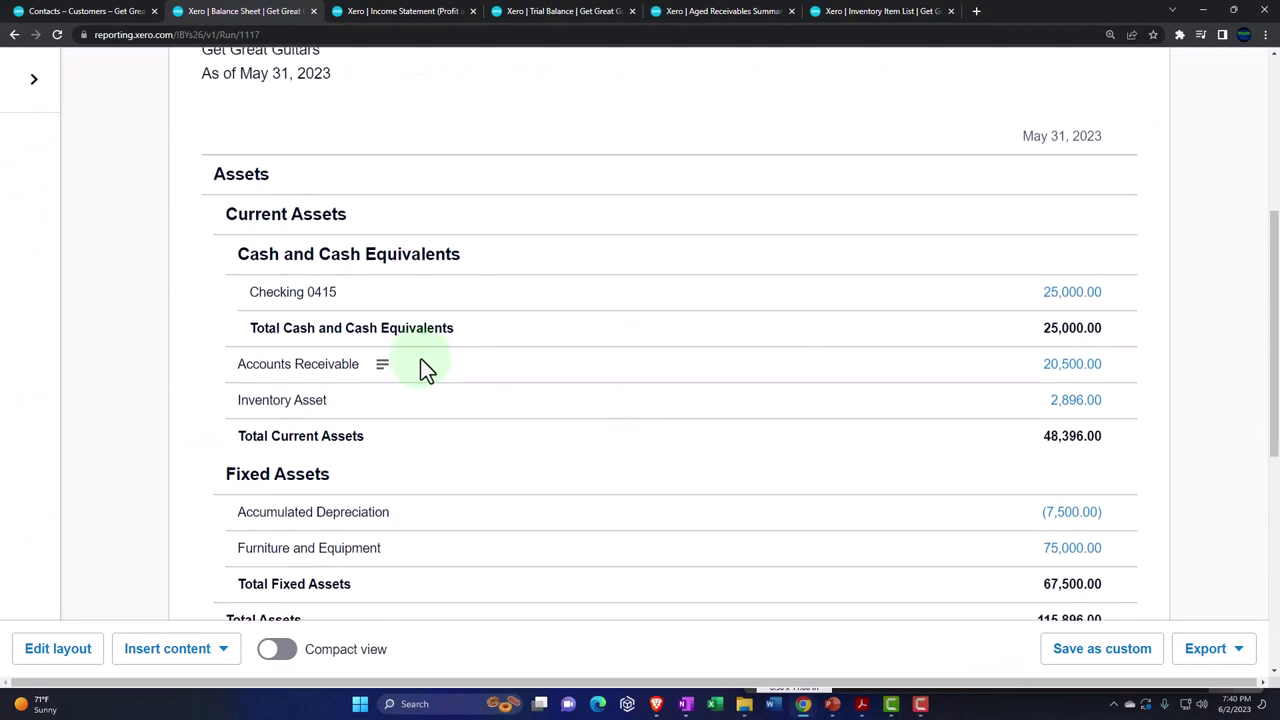
{"action": "left_click", "coordinate": [1049, 404]}
{"action": "scroll", "coordinate": [1053, 418], "scroll_direction": "down", "scroll_amount": 1}
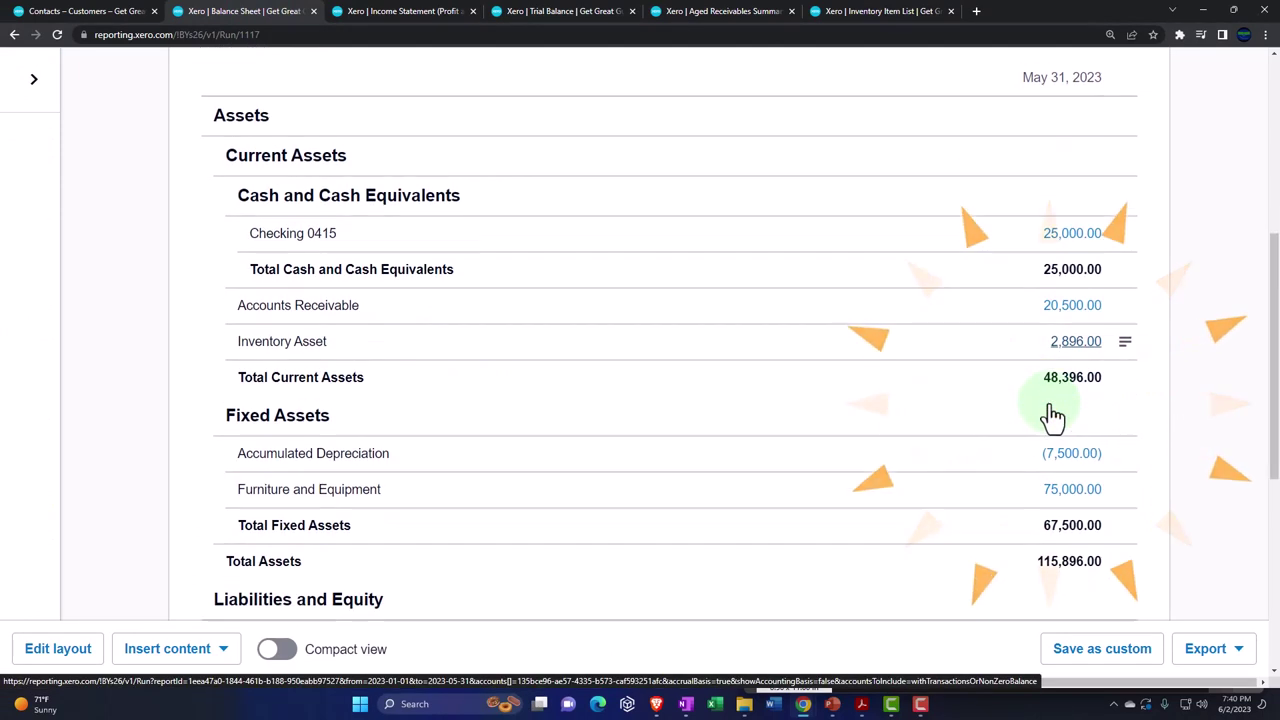
Step: Examine the Balance Sheet's Fixed Assets, Current Liabilities and Equity sections, including Furniture and Equipment and Accounts Payable
{"action": "scroll", "coordinate": [1053, 418], "scroll_direction": "down", "scroll_amount": 3}
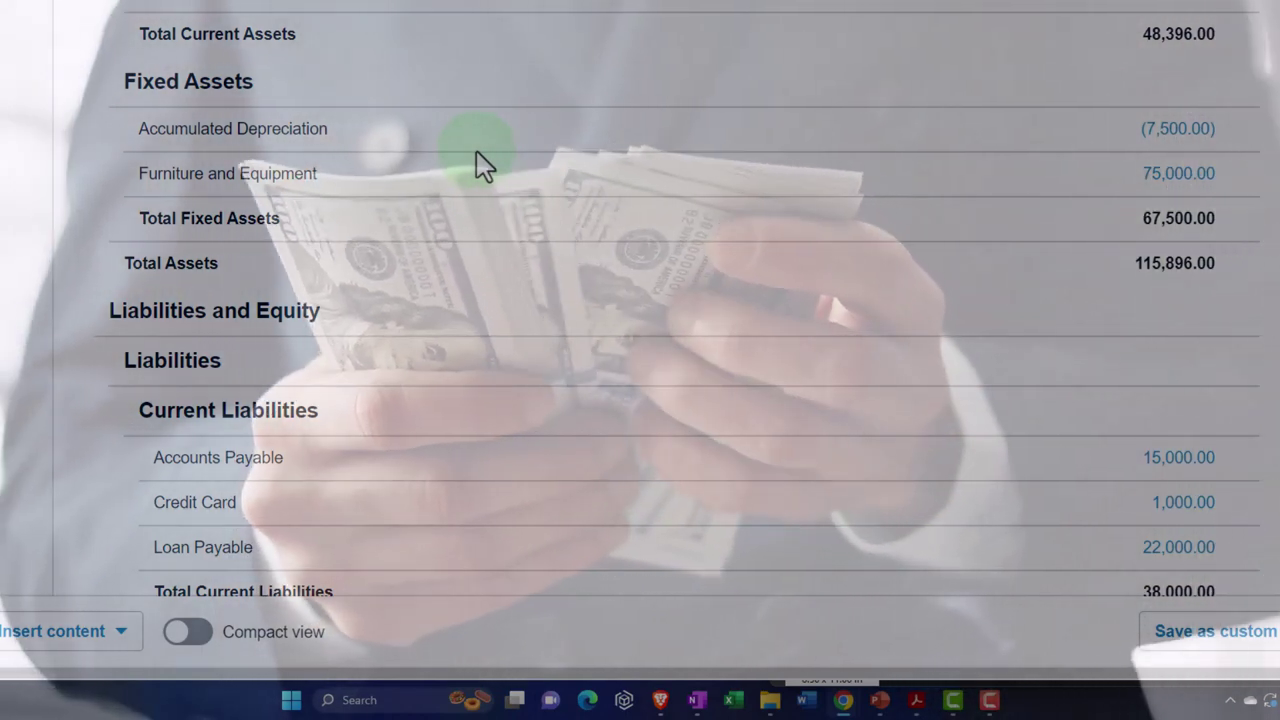
{"action": "scroll", "coordinate": [480, 163], "scroll_direction": "down", "scroll_amount": 1}
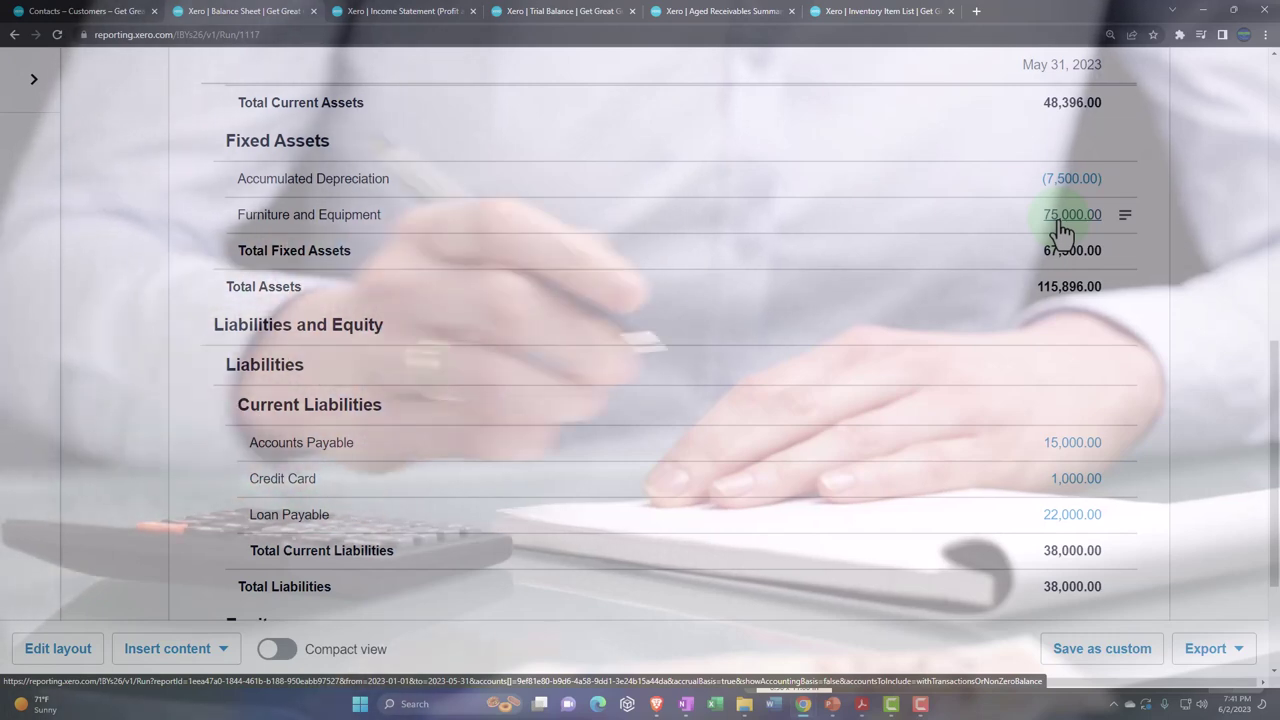
{"action": "left_click", "coordinate": [1062, 228]}
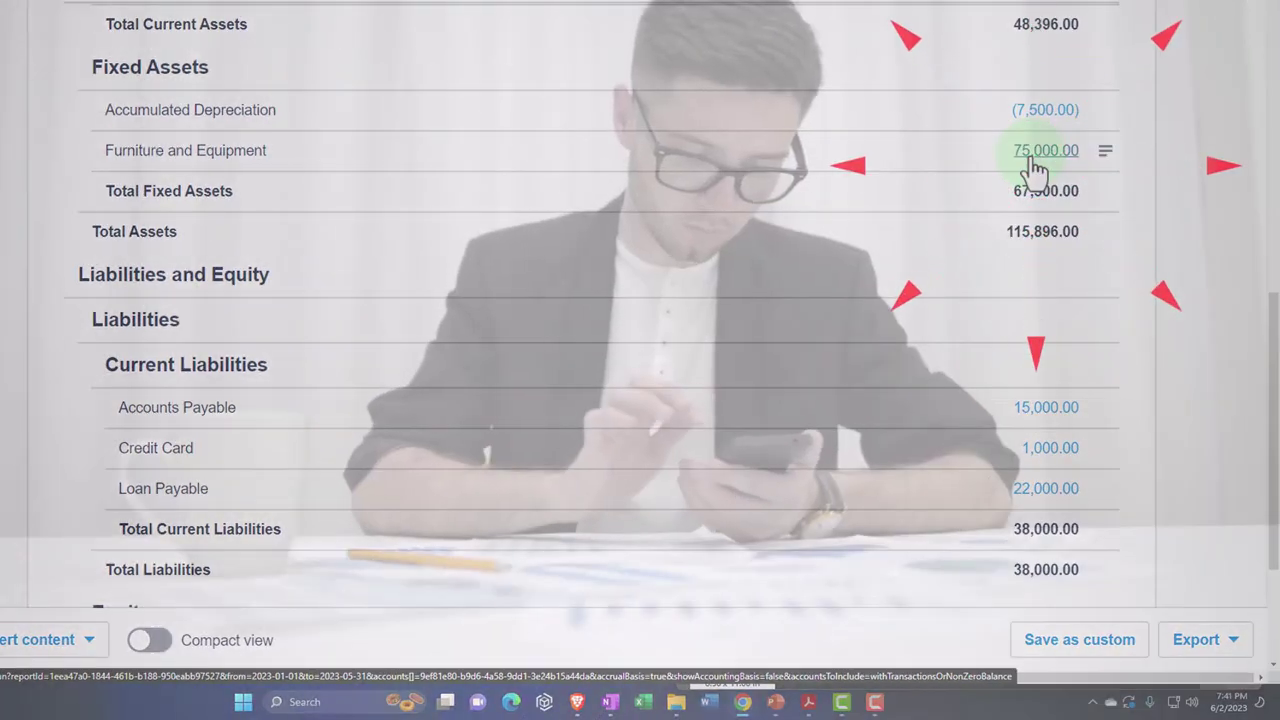
{"action": "scroll", "coordinate": [1035, 172], "scroll_direction": "down", "scroll_amount": 3}
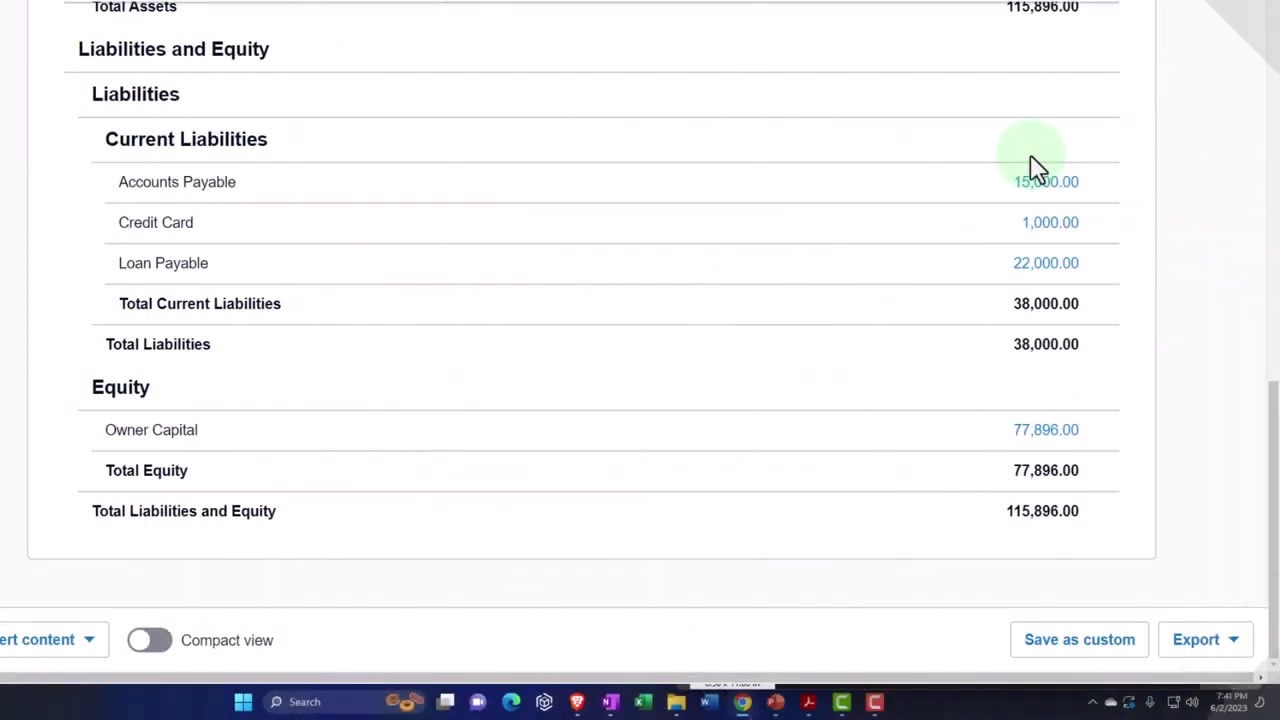
Step: Switch back to the Inventory Item List and duplicate its browser tab
{"action": "left_click", "coordinate": [882, 15]}
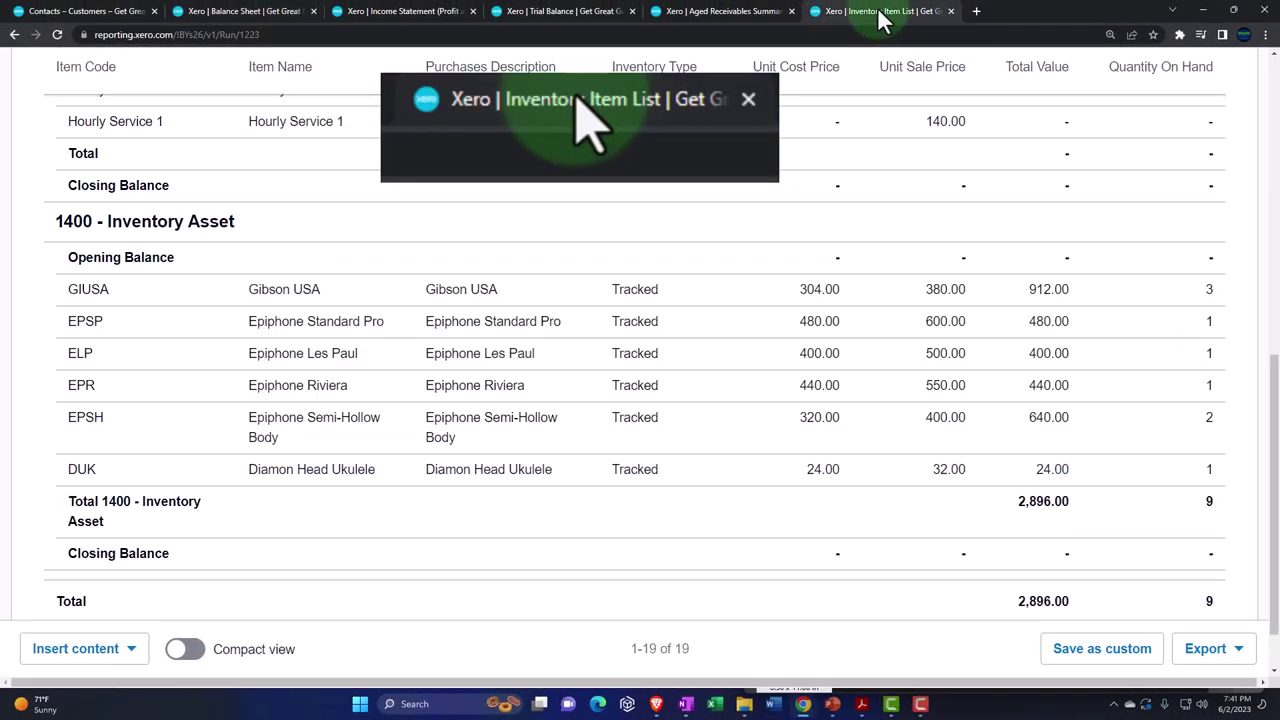
{"action": "right_click", "coordinate": [882, 15]}
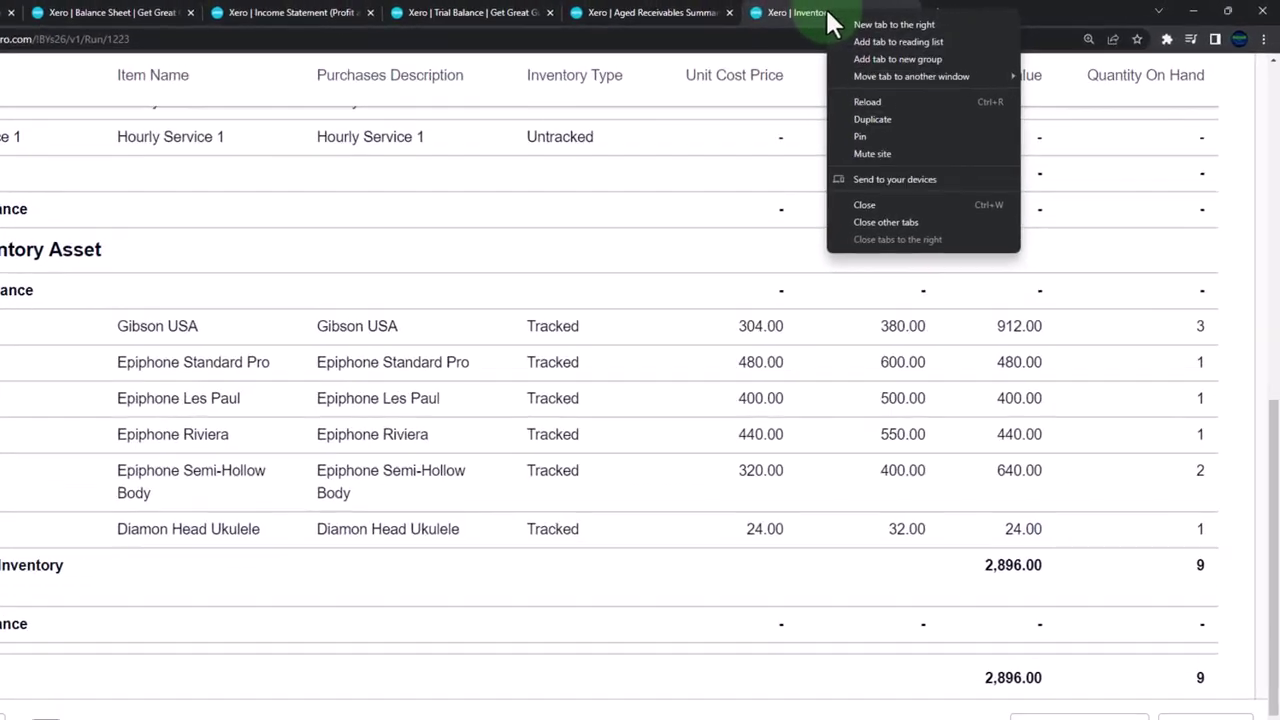
{"action": "left_click", "coordinate": [925, 118]}
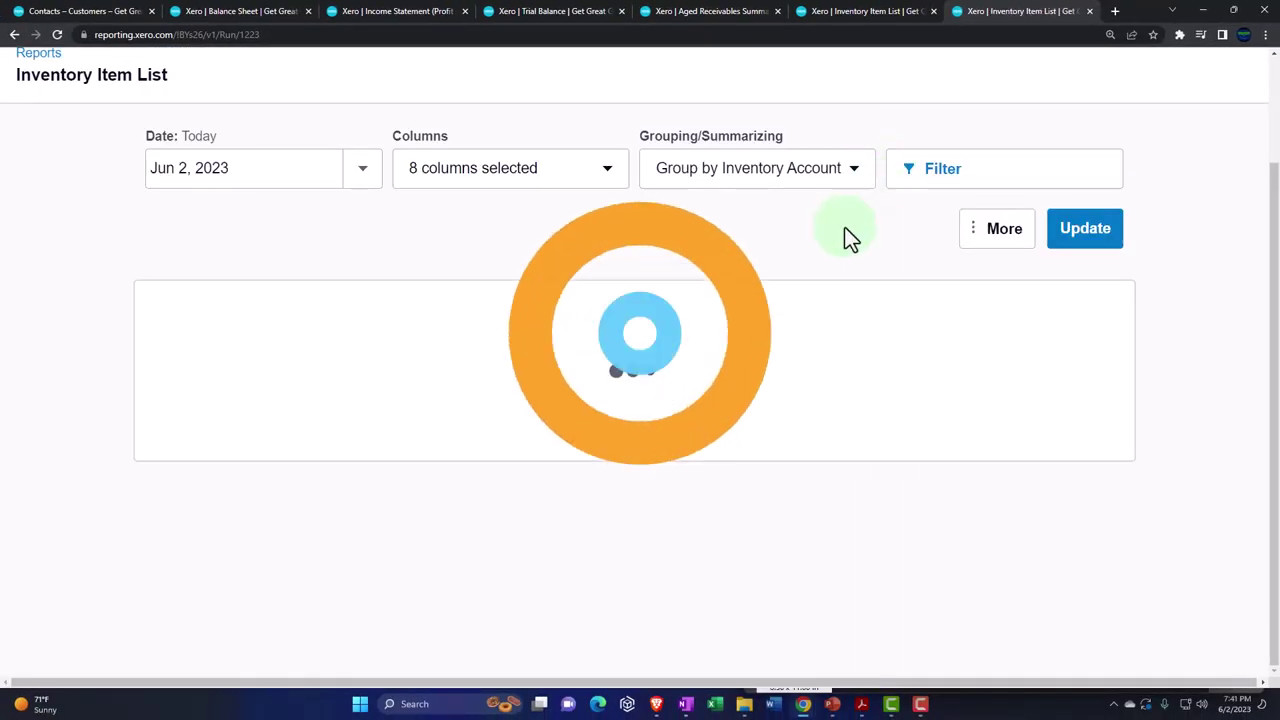
Step: Find the Aged Payables Summary by searching the reports for "accounts", open it and view the supplier balances
{"action": "left_click", "coordinate": [467, 152]}
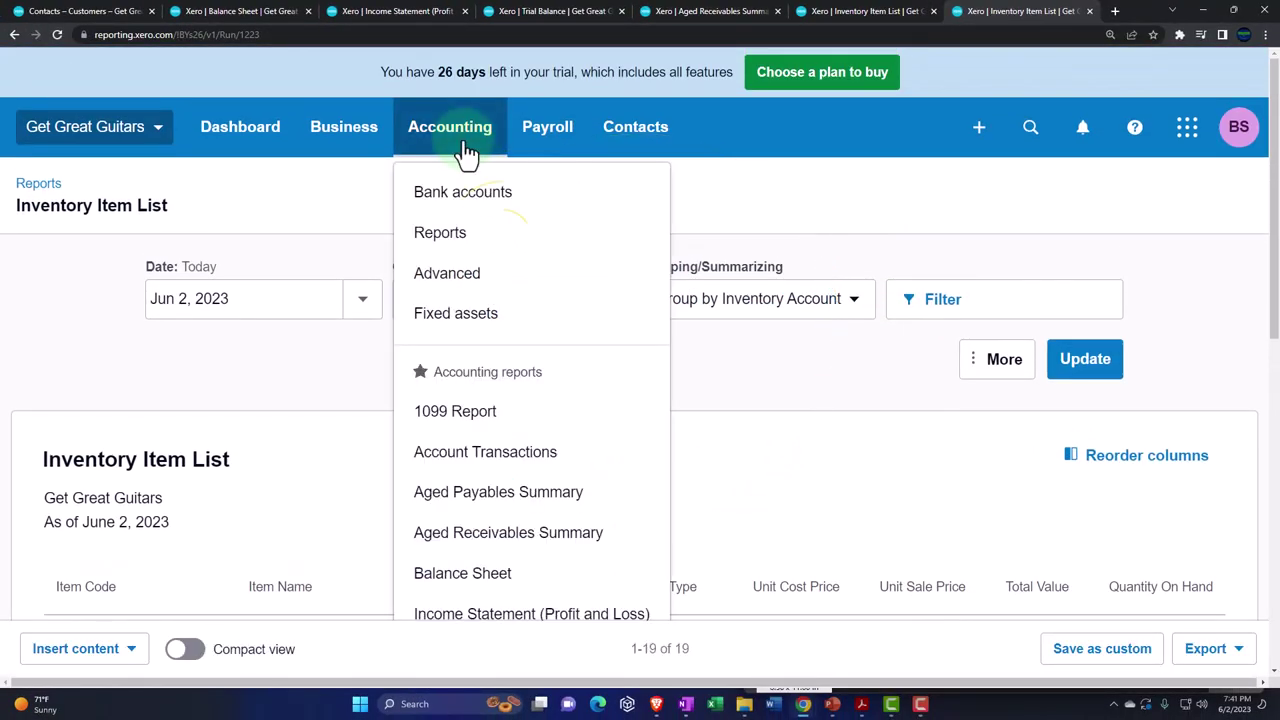
{"action": "left_click", "coordinate": [463, 198]}
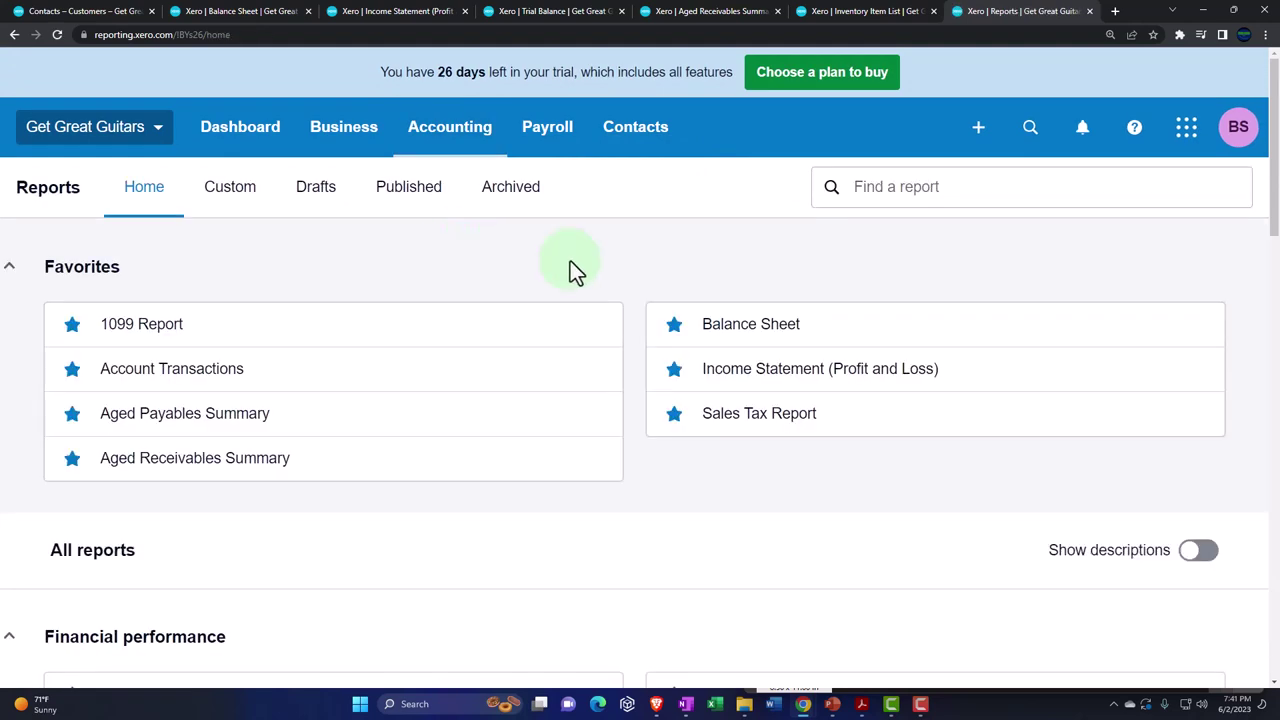
{"action": "type", "text": "c"}
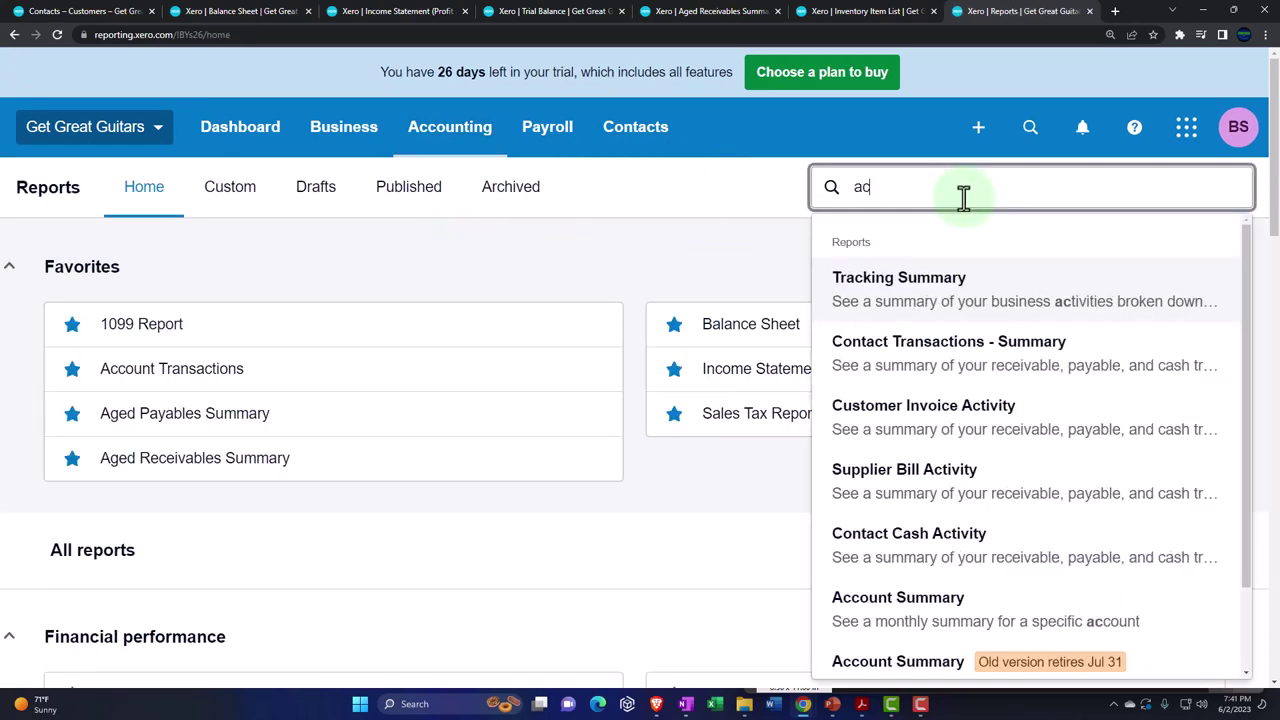
{"action": "type", "text": "ounts"}
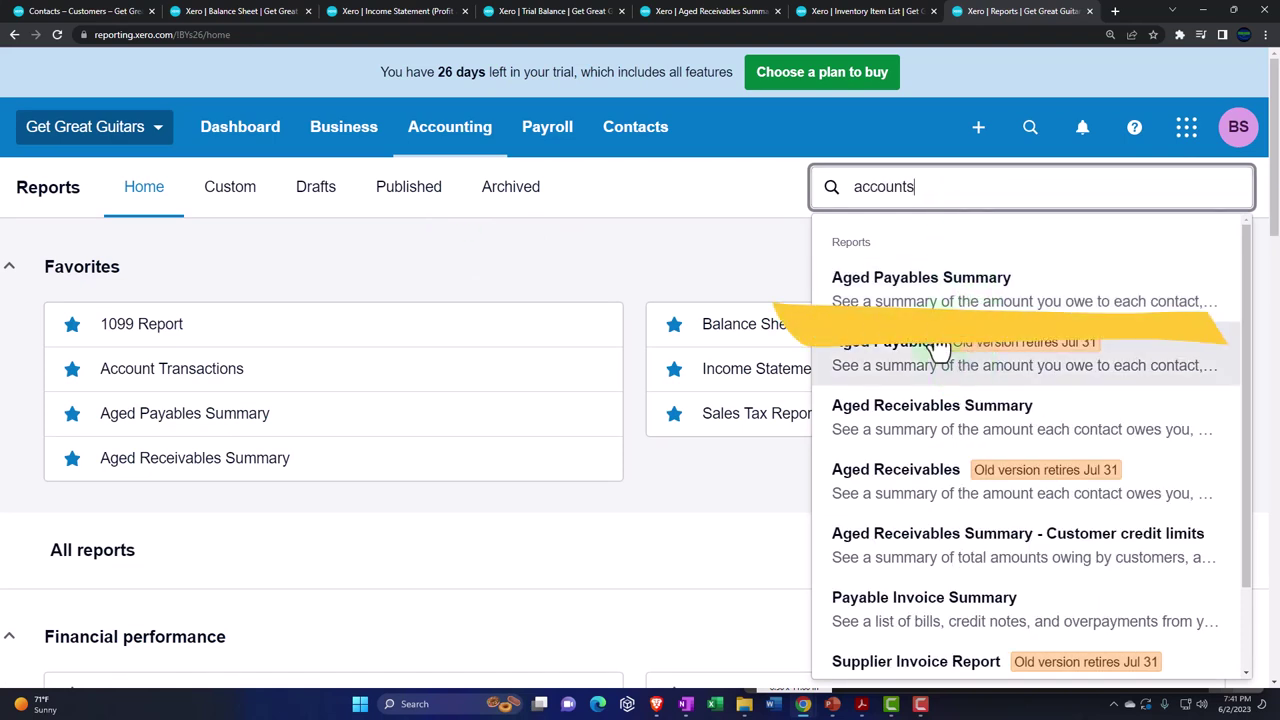
{"action": "left_click", "coordinate": [918, 292]}
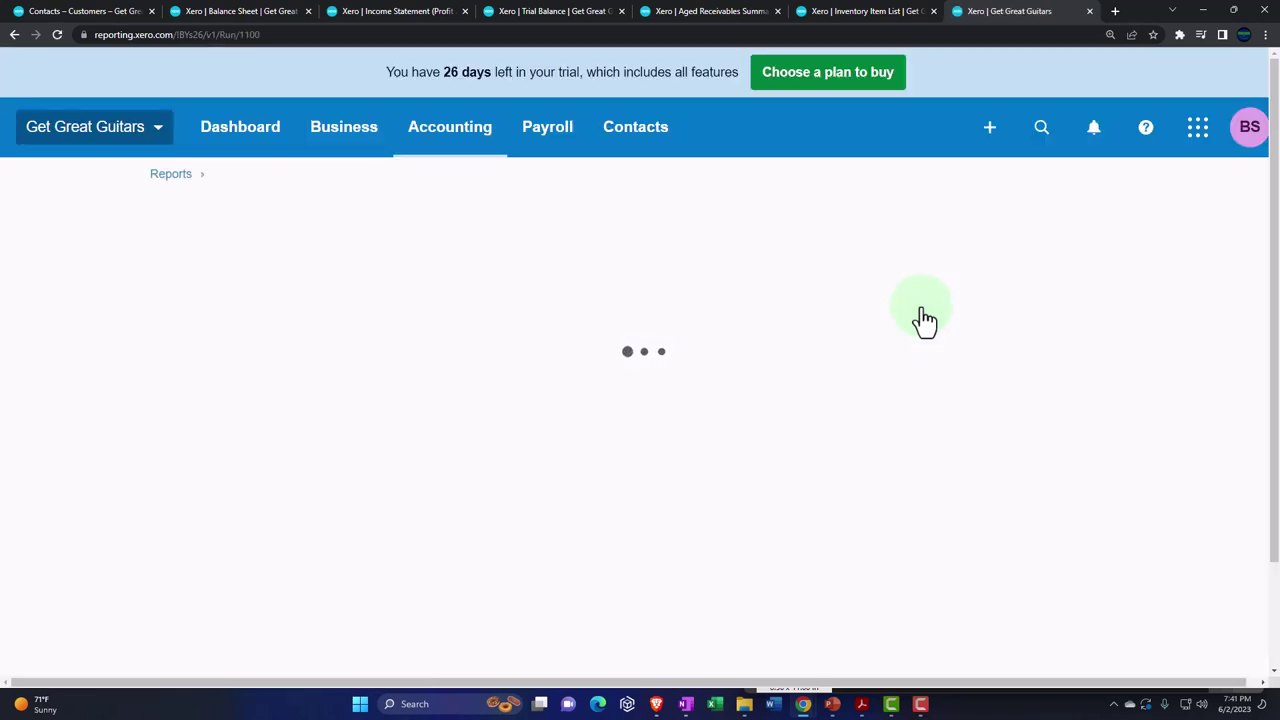
{"action": "scroll", "coordinate": [704, 410], "scroll_direction": "down", "scroll_amount": 5}
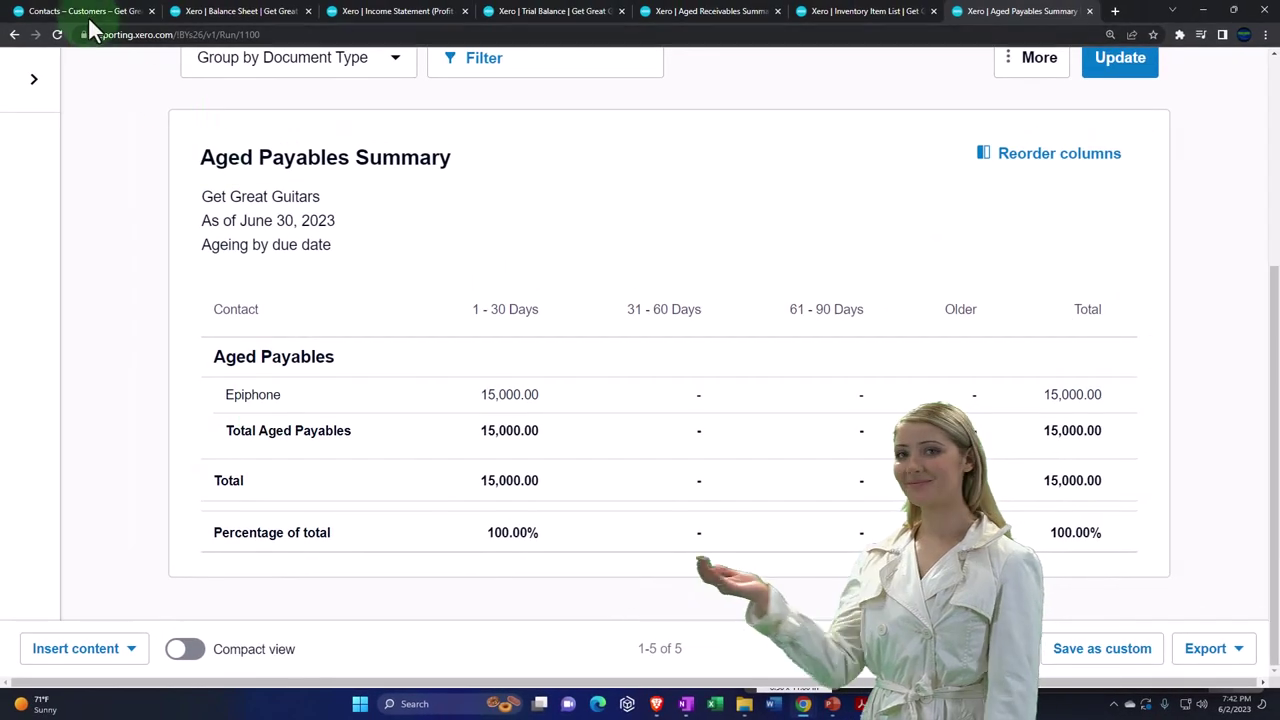
Step: Open the Suppliers contact list and compare the amount owed to Epiphone with the Aged Payables Summary total
{"action": "left_click", "coordinate": [86, 14]}
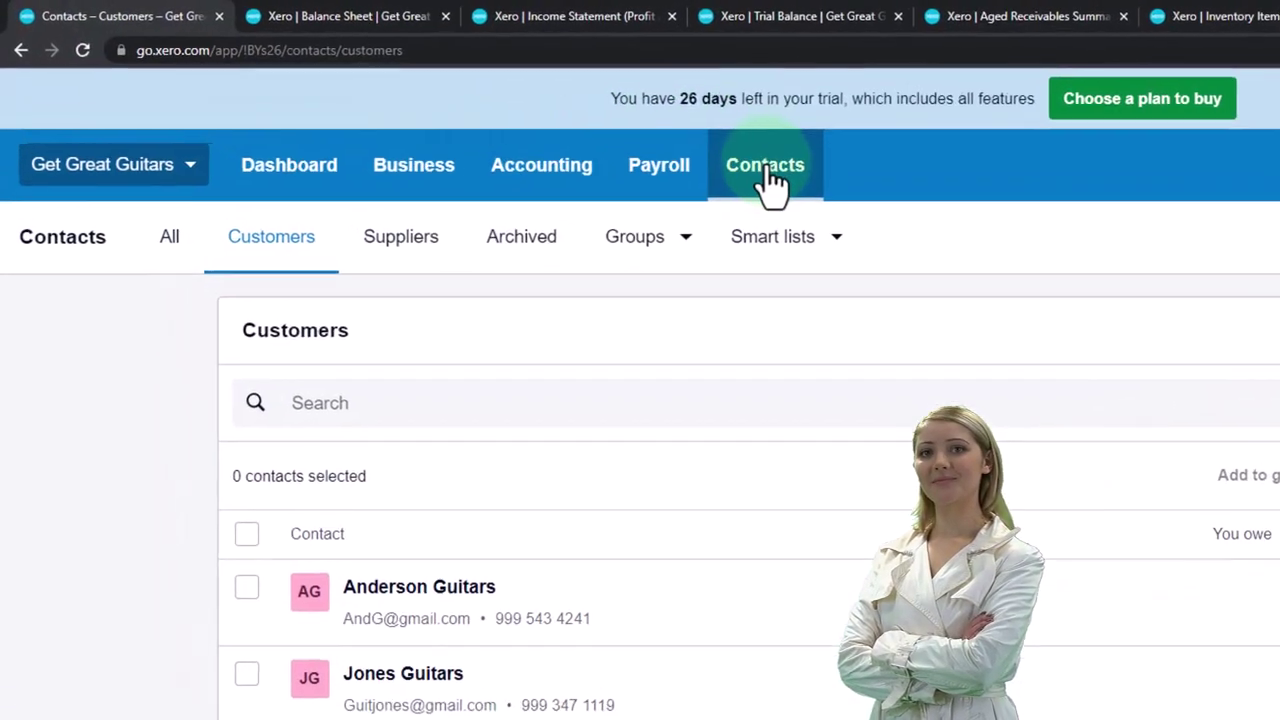
{"action": "left_click", "coordinate": [636, 150]}
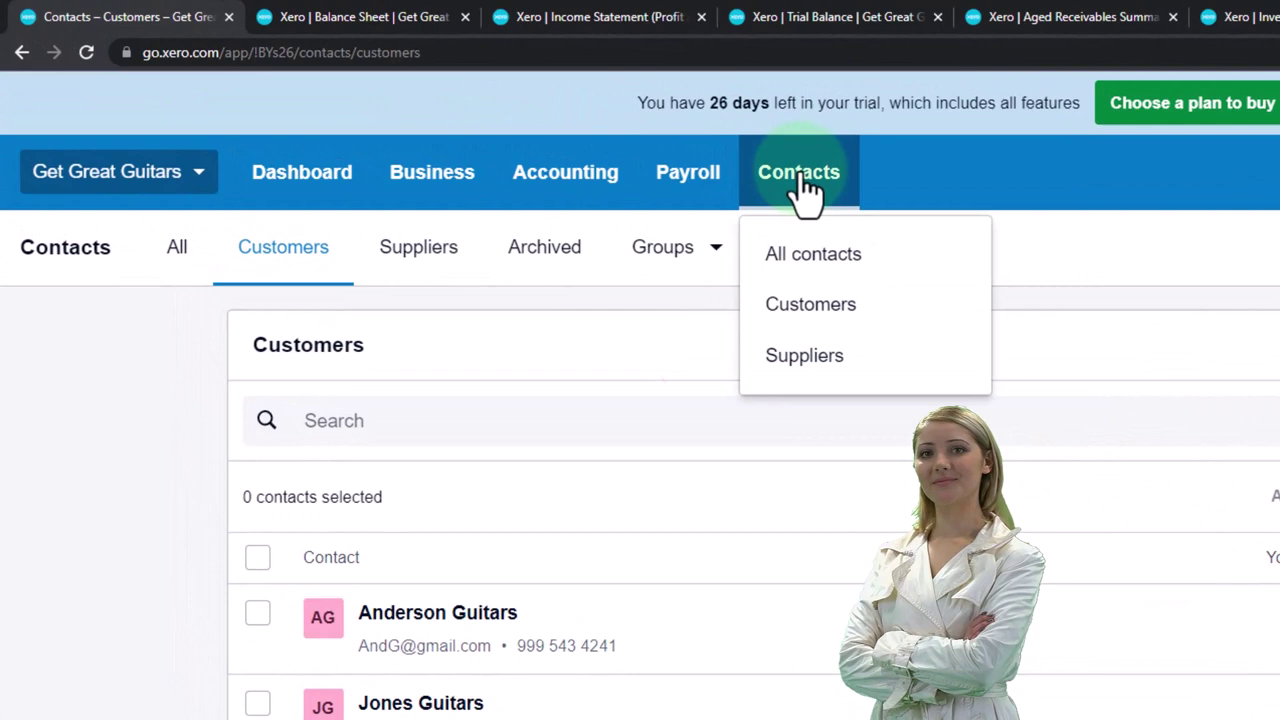
{"action": "left_click", "coordinate": [805, 358]}
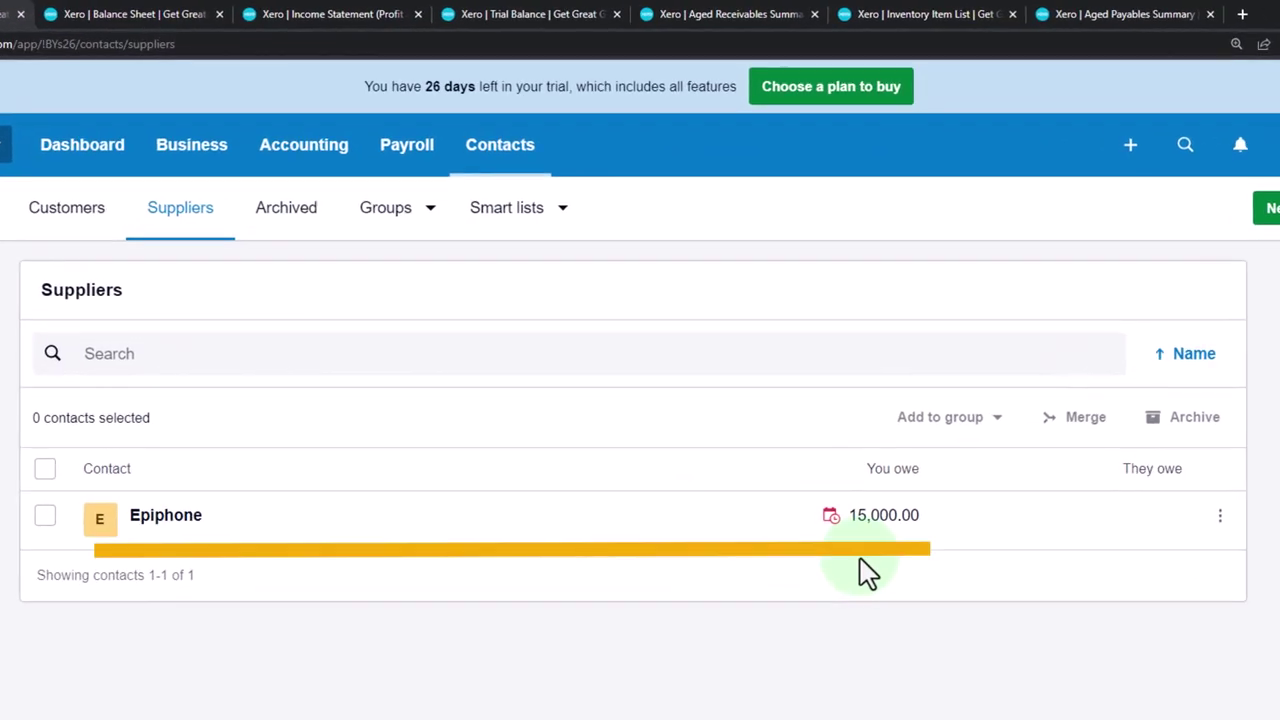
{"action": "left_click", "coordinate": [1070, 14]}
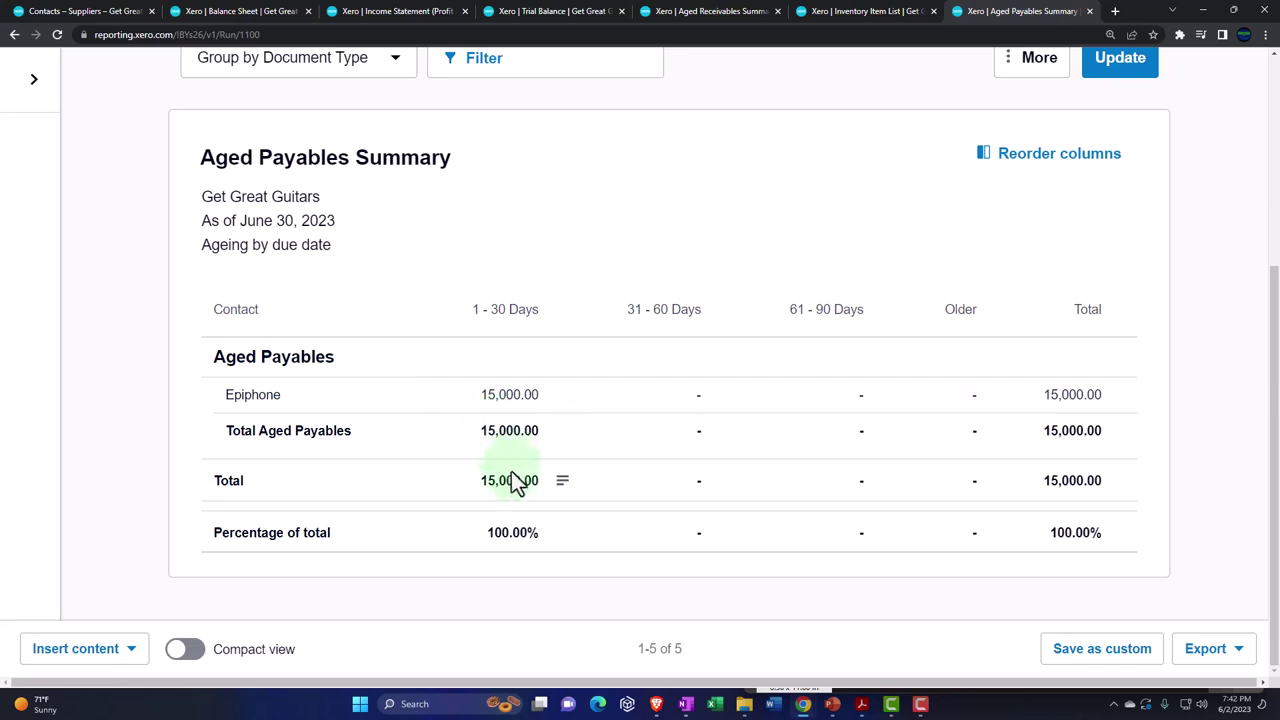
{"action": "left_click", "coordinate": [511, 478]}
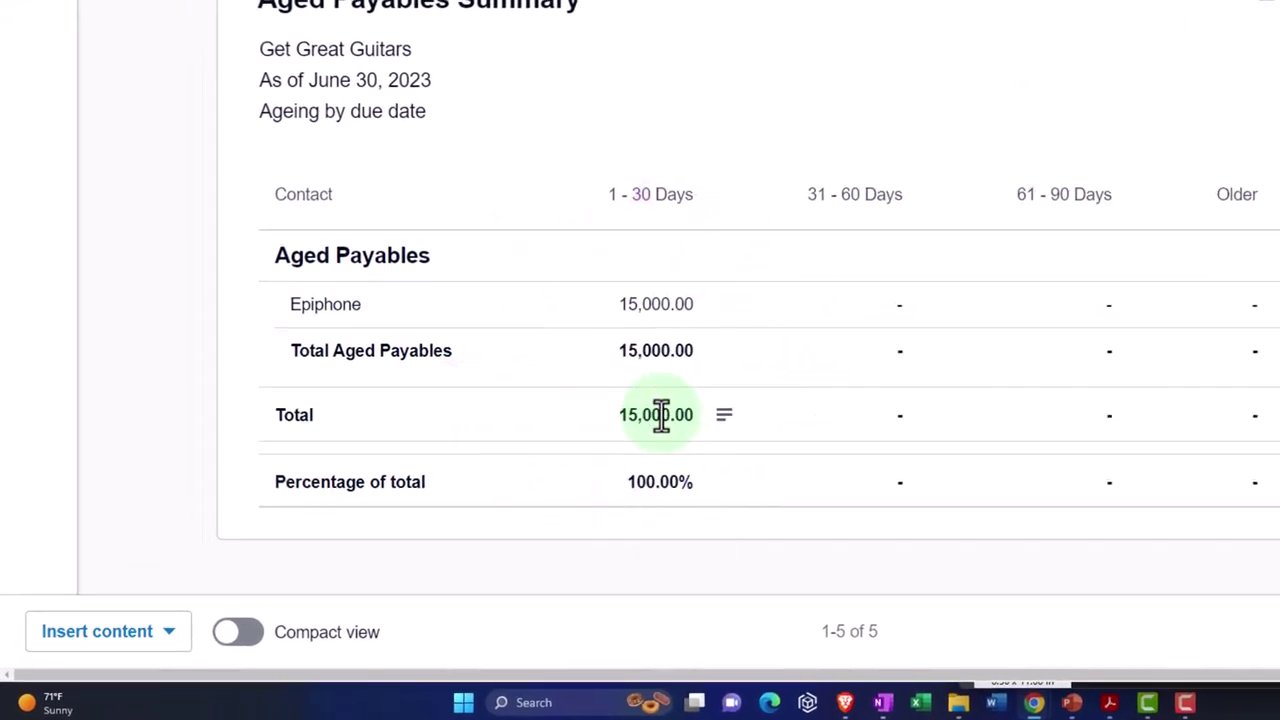
Step: Return to the Balance Sheet and review its liabilities, equity, current assets and fixed assets, including Loan Payable, Credit Card and Accumulated Depreciation
{"action": "left_click", "coordinate": [386, 16]}
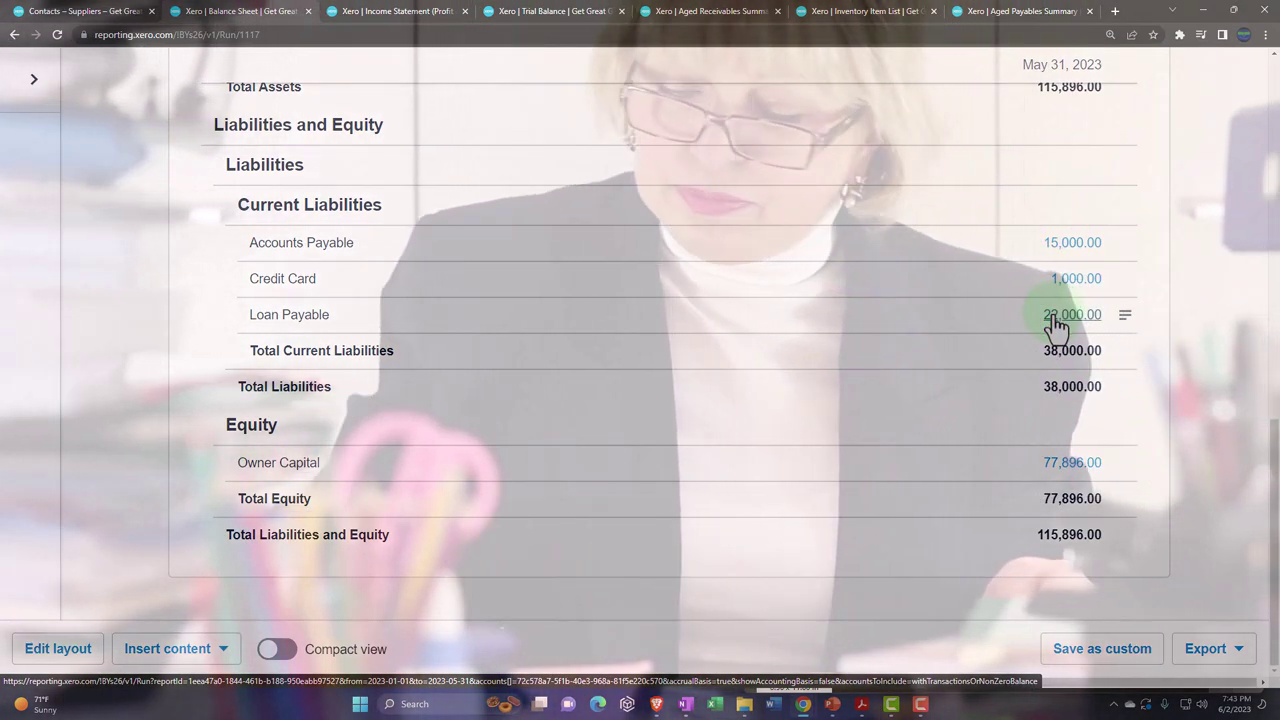
{"action": "scroll", "coordinate": [742, 439], "scroll_direction": "up", "scroll_amount": 1}
{"action": "scroll", "coordinate": [742, 439], "scroll_direction": "up", "scroll_amount": 3}
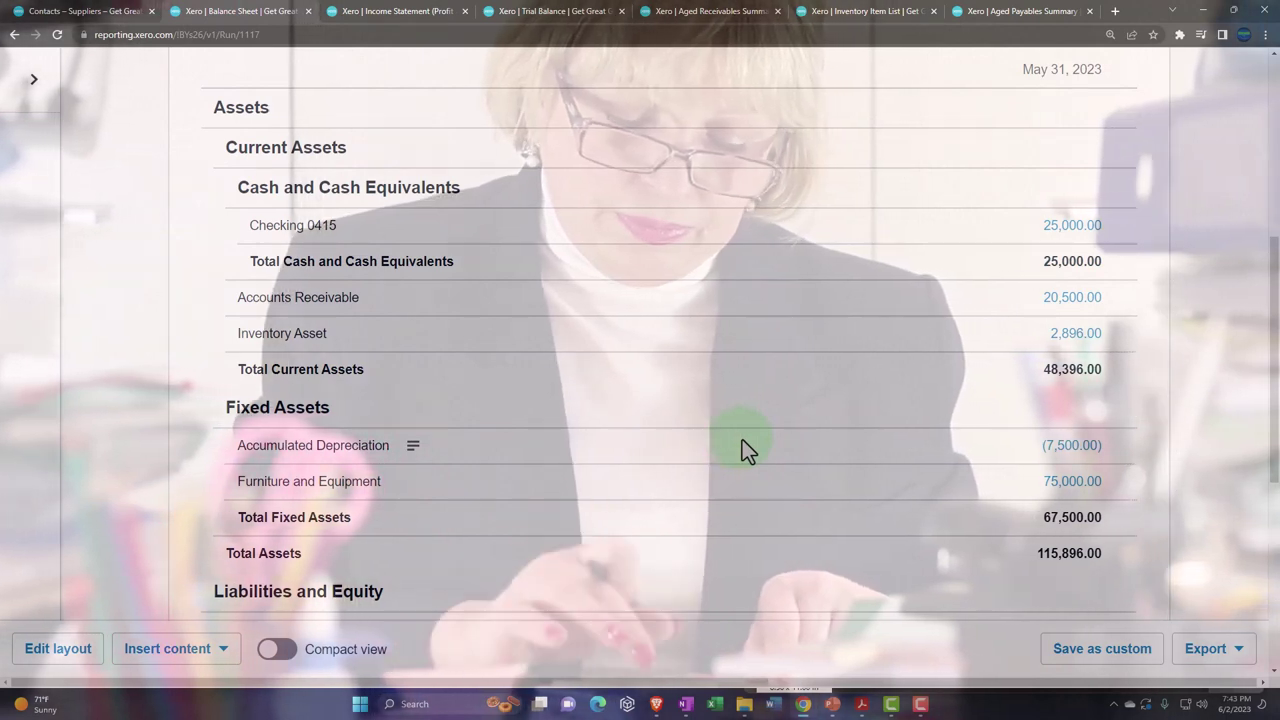
{"action": "scroll", "coordinate": [742, 439], "scroll_direction": "up", "scroll_amount": 1}
{"action": "scroll", "coordinate": [742, 450], "scroll_direction": "up", "scroll_amount": 1}
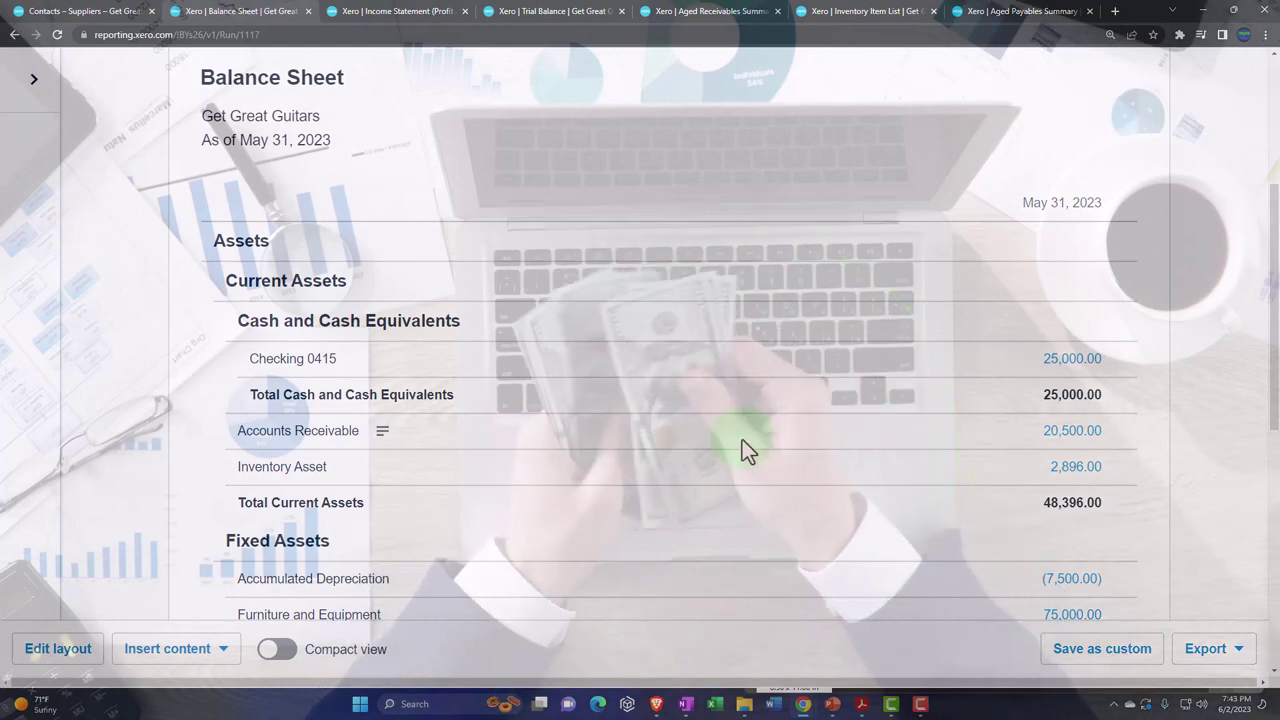
{"action": "scroll", "coordinate": [742, 445], "scroll_direction": "down", "scroll_amount": 1}
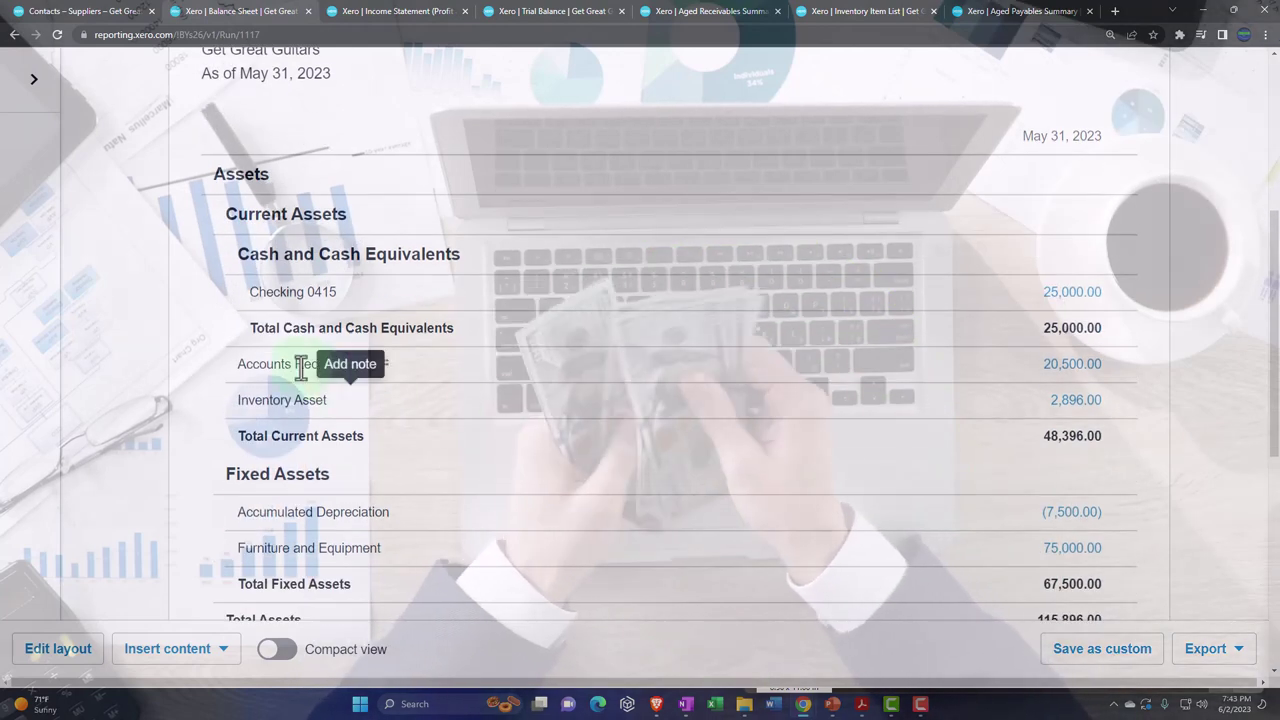
{"action": "scroll", "coordinate": [300, 367], "scroll_direction": "down", "scroll_amount": 1}
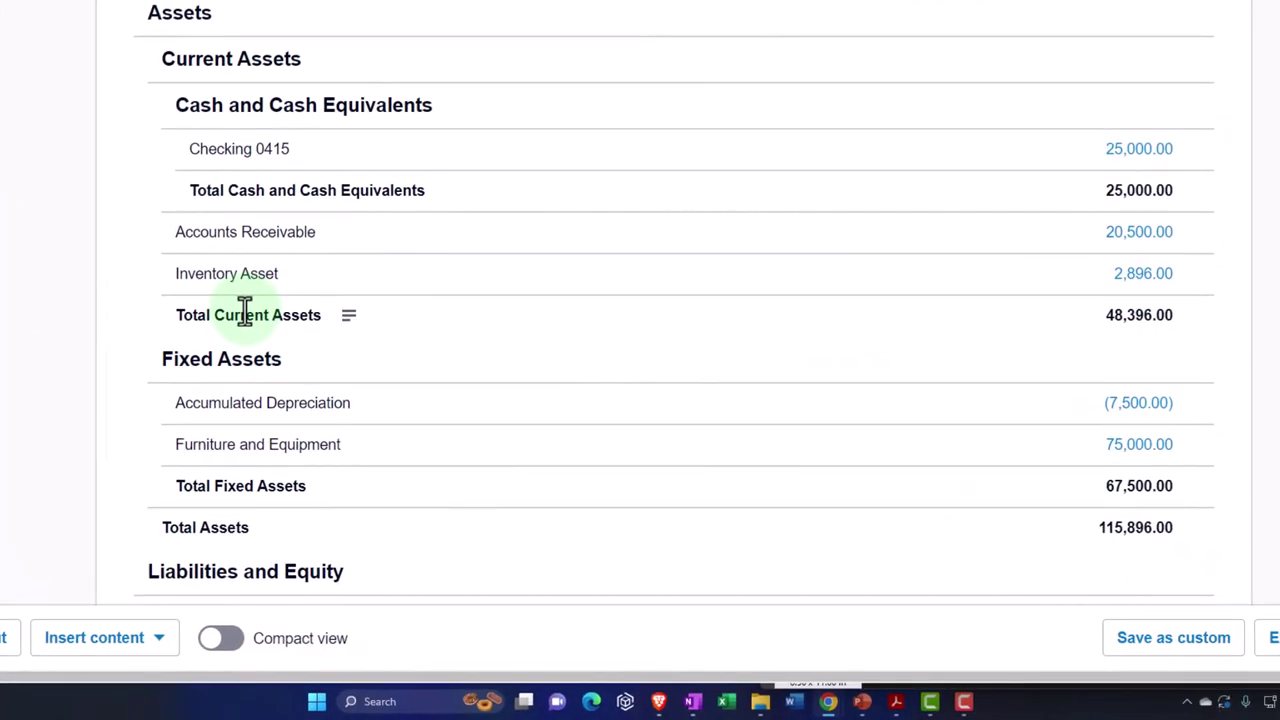
{"action": "scroll", "coordinate": [229, 305], "scroll_direction": "down", "scroll_amount": 3}
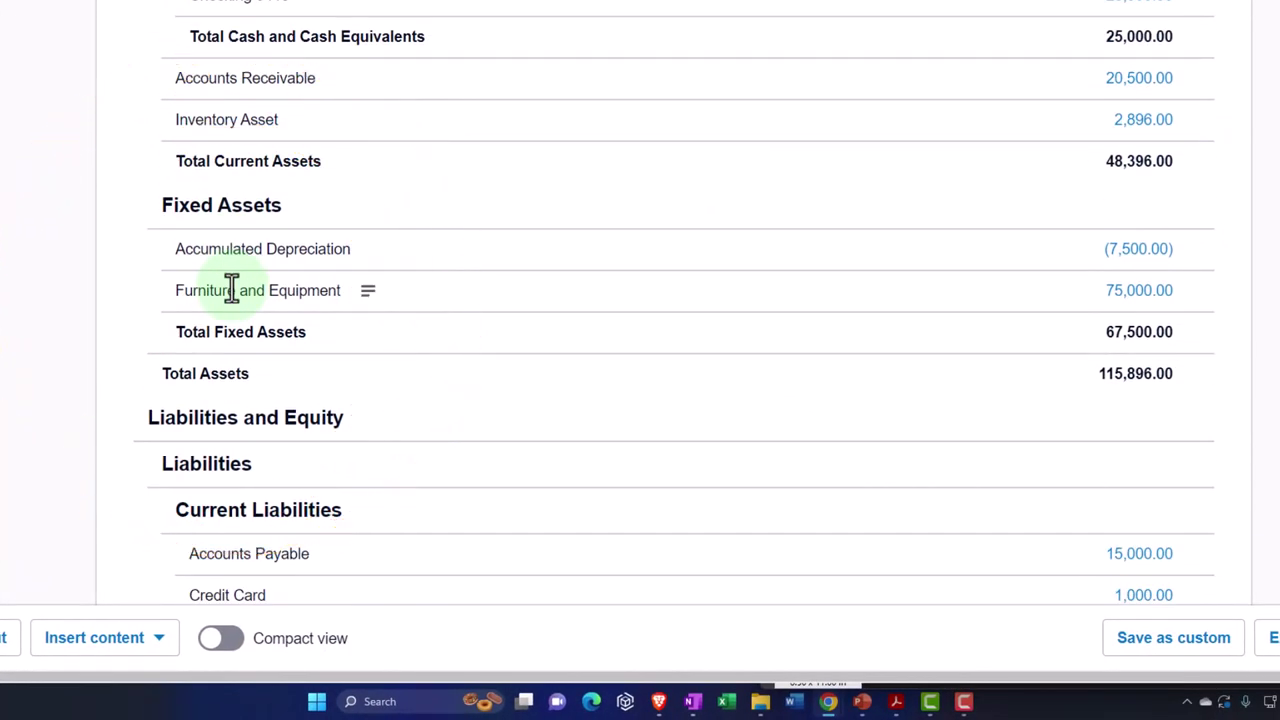
{"action": "scroll", "coordinate": [231, 290], "scroll_direction": "down", "scroll_amount": 3}
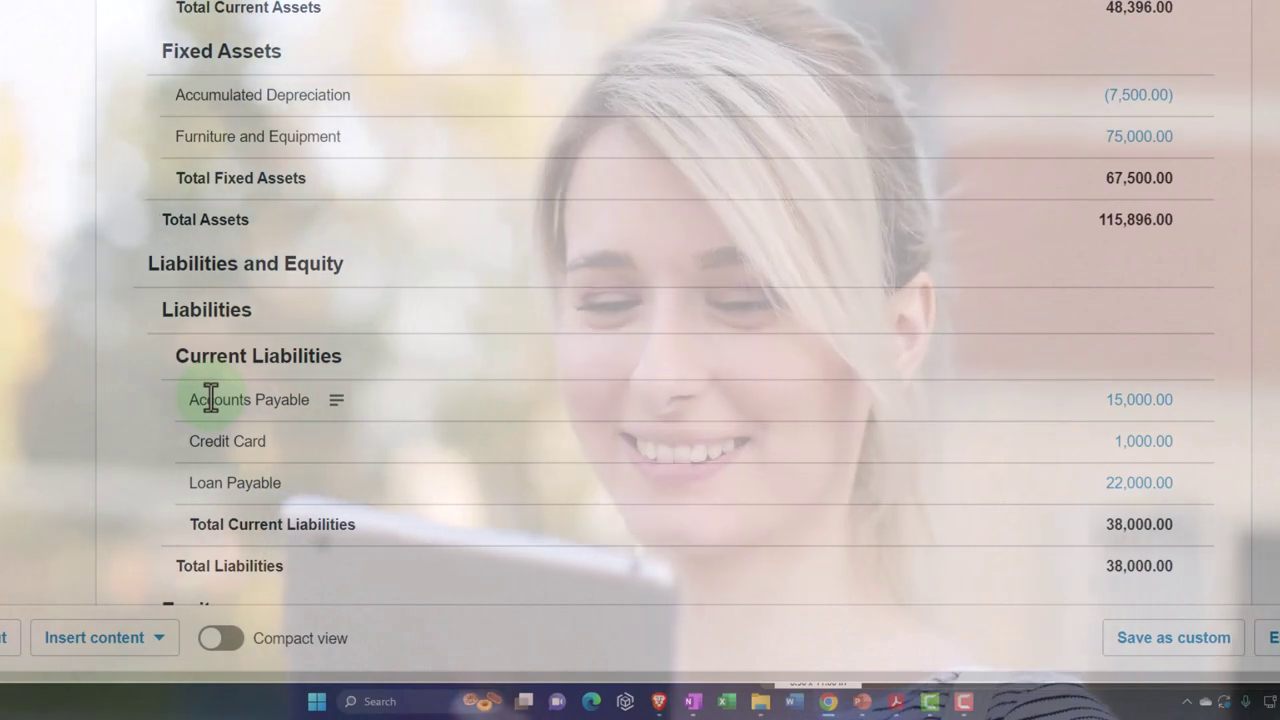
{"action": "scroll", "coordinate": [211, 397], "scroll_direction": "down", "scroll_amount": 1}
{"action": "scroll", "coordinate": [211, 397], "scroll_direction": "down", "scroll_amount": 2}
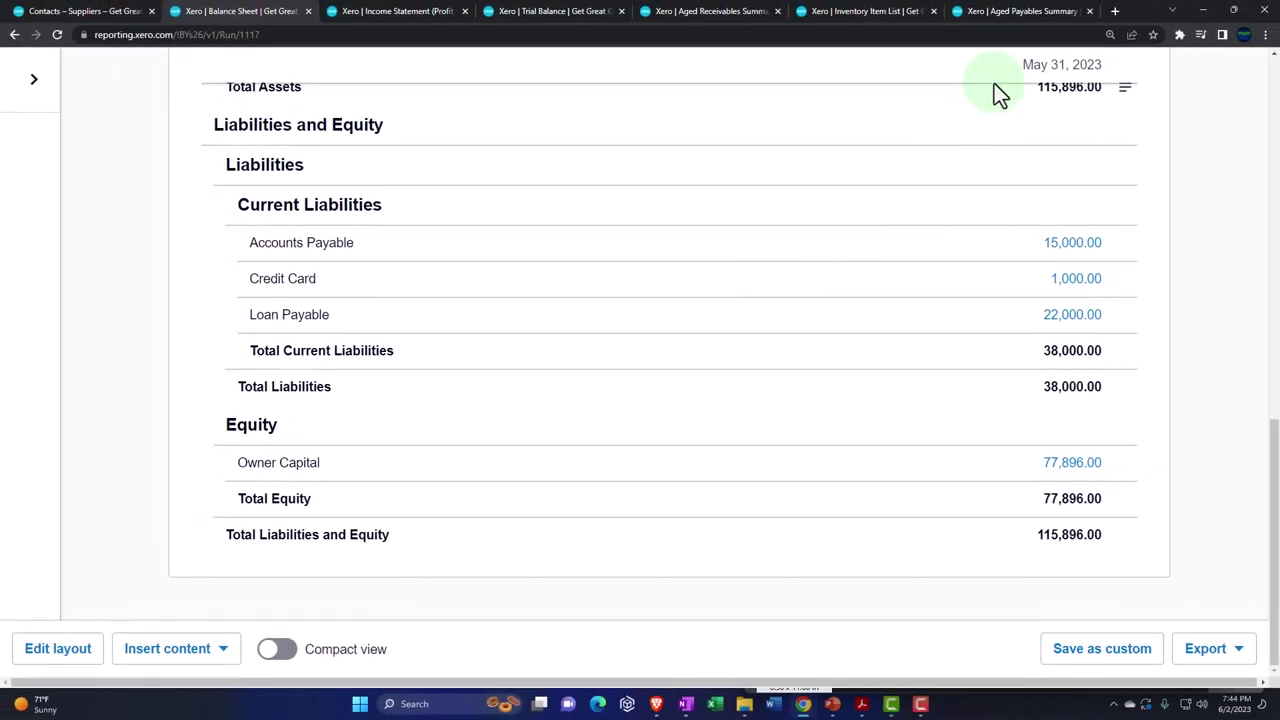
Step: Switch to the Aged Payables Summary and open the full Reports page in its place
{"action": "left_click", "coordinate": [1000, 20]}
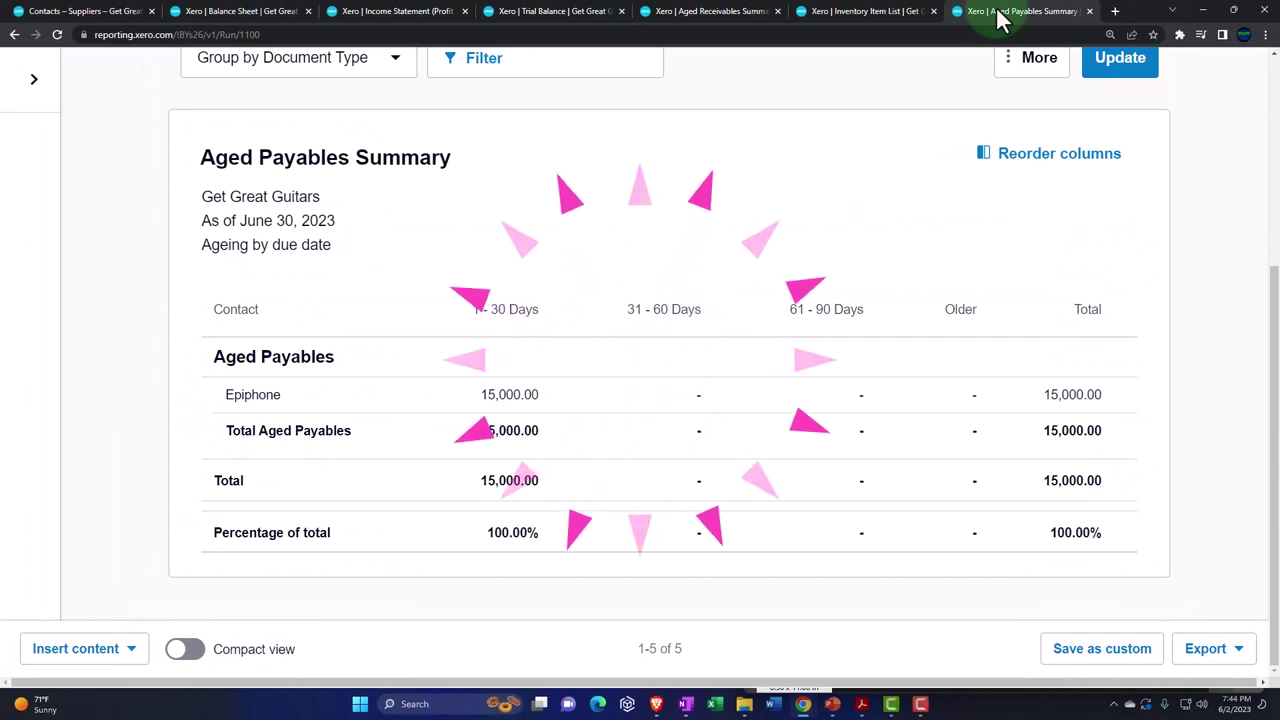
{"action": "scroll", "coordinate": [451, 241], "scroll_direction": "up", "scroll_amount": 5}
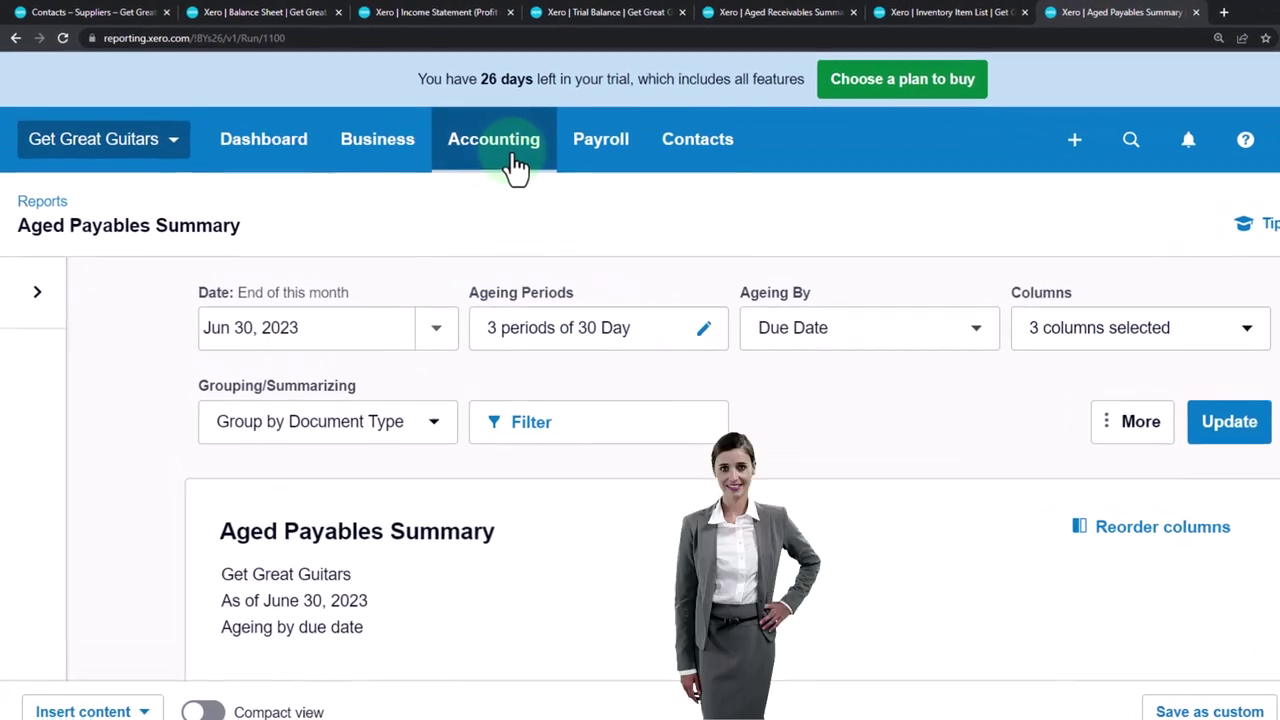
{"action": "left_click", "coordinate": [470, 138]}
{"action": "left_click", "coordinate": [486, 258]}
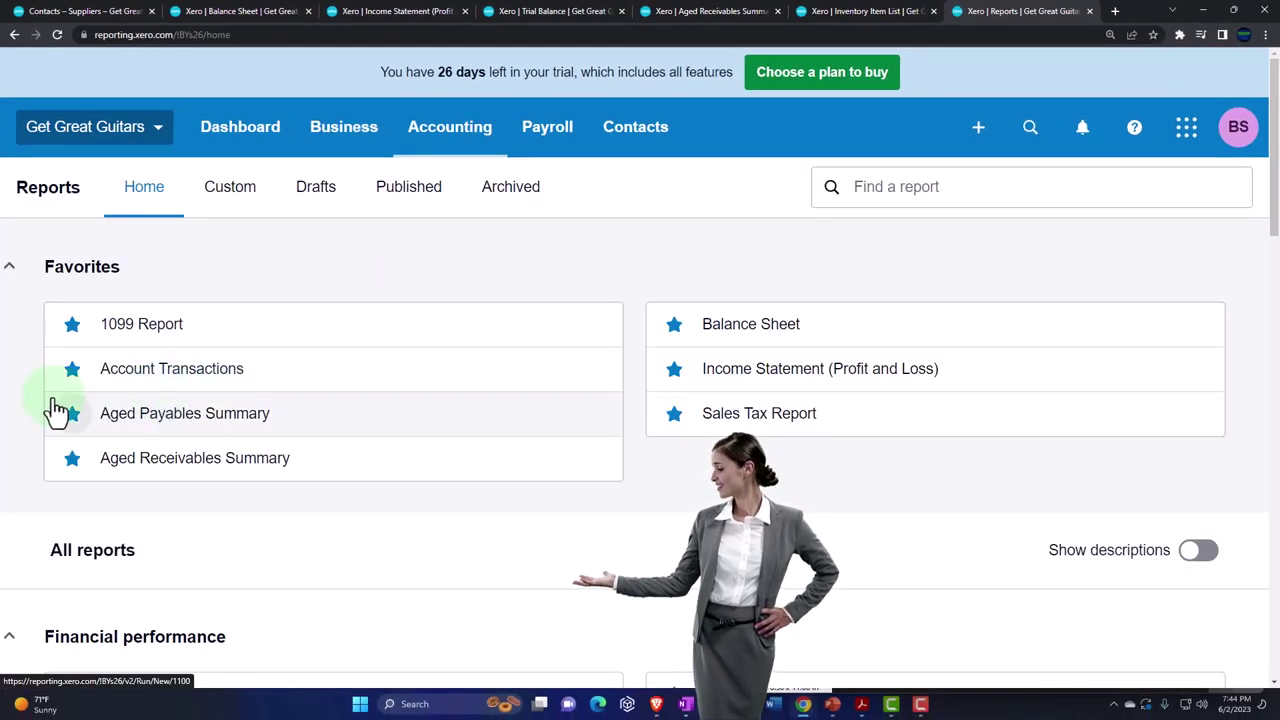
Step: Examine the available reports by category, from Financial performance and Financial statements through Payables and receivables, Reconciliations, Taxes and balances, and Transactions
{"action": "scroll", "coordinate": [46, 320], "scroll_direction": "down", "scroll_amount": 5}
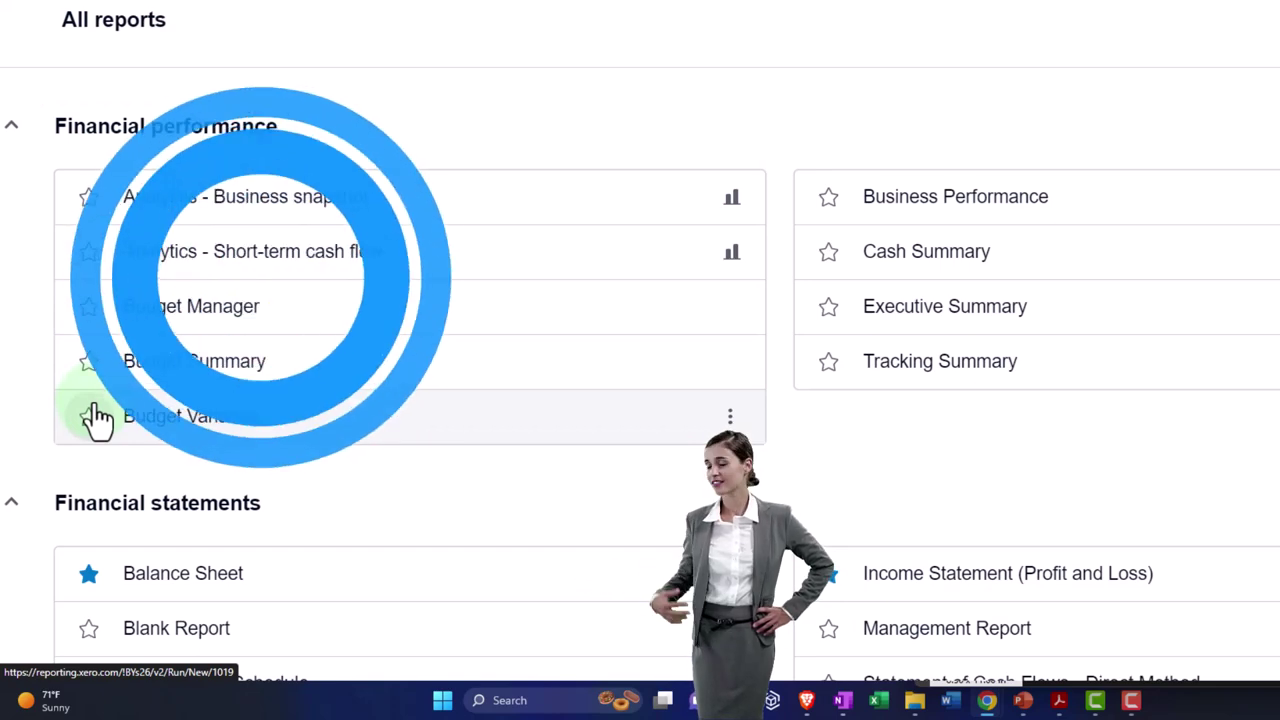
{"action": "scroll", "coordinate": [97, 420], "scroll_direction": "down", "scroll_amount": 2}
{"action": "scroll", "coordinate": [97, 420], "scroll_direction": "down", "scroll_amount": 2}
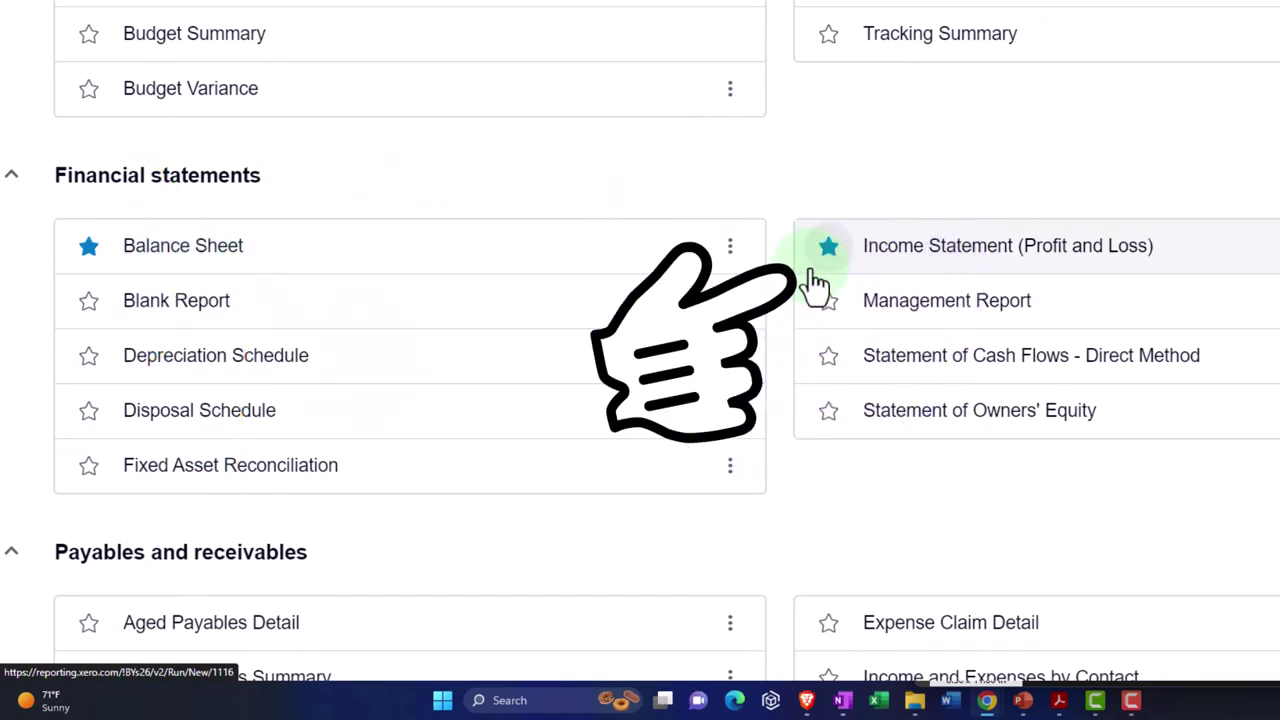
{"action": "scroll", "coordinate": [812, 285], "scroll_direction": "down", "scroll_amount": 5}
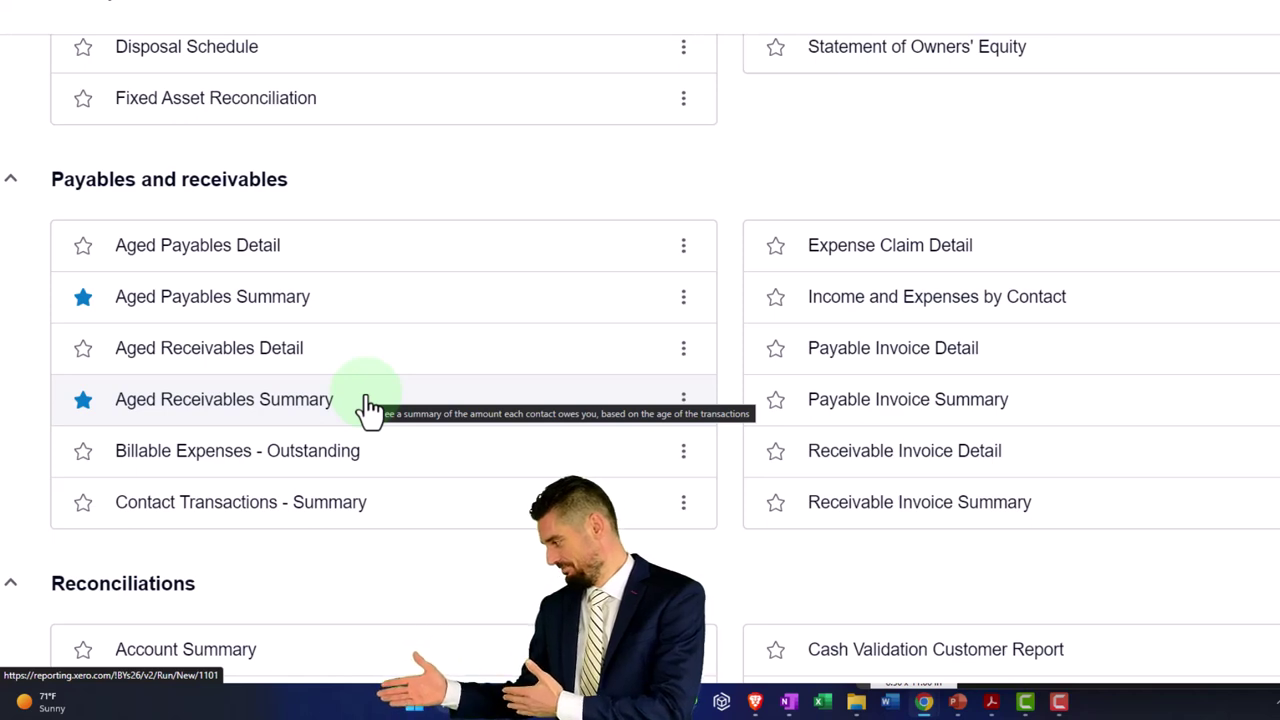
{"action": "scroll", "coordinate": [370, 408], "scroll_direction": "down", "scroll_amount": 3}
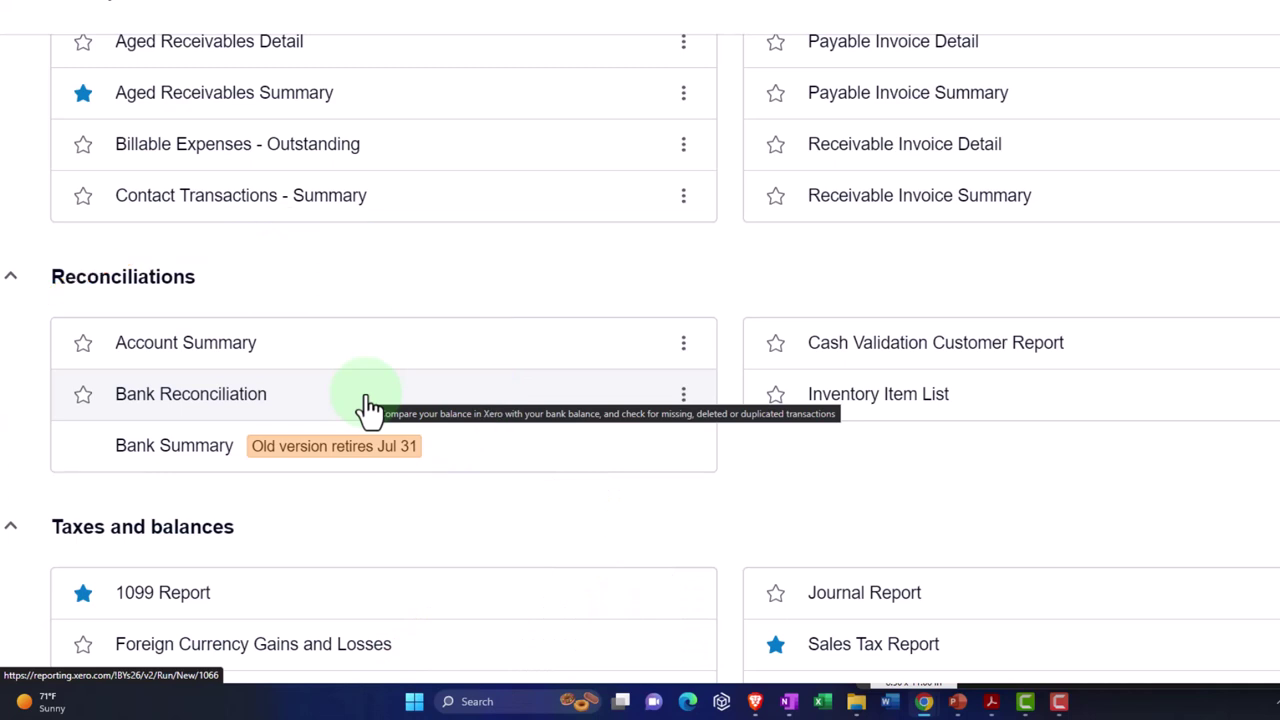
{"action": "scroll", "coordinate": [370, 405], "scroll_direction": "down", "scroll_amount": 3}
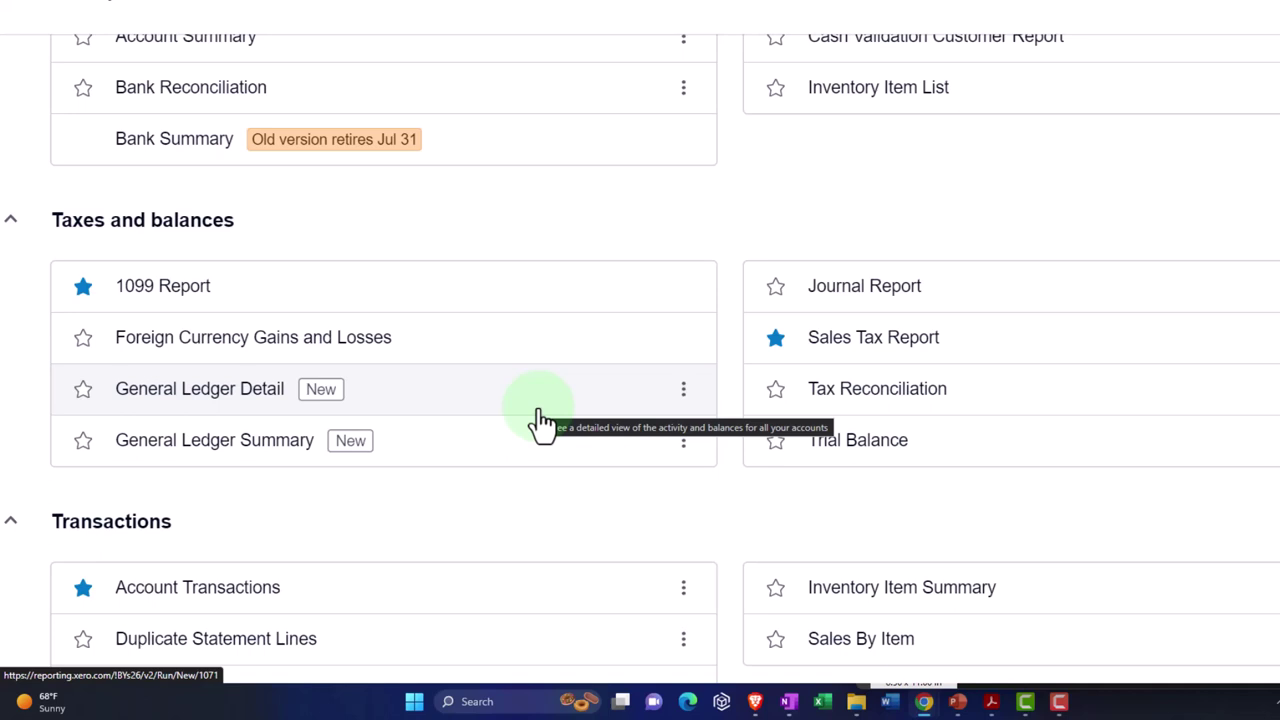
{"action": "scroll", "coordinate": [540, 412], "scroll_direction": "down", "scroll_amount": 1}
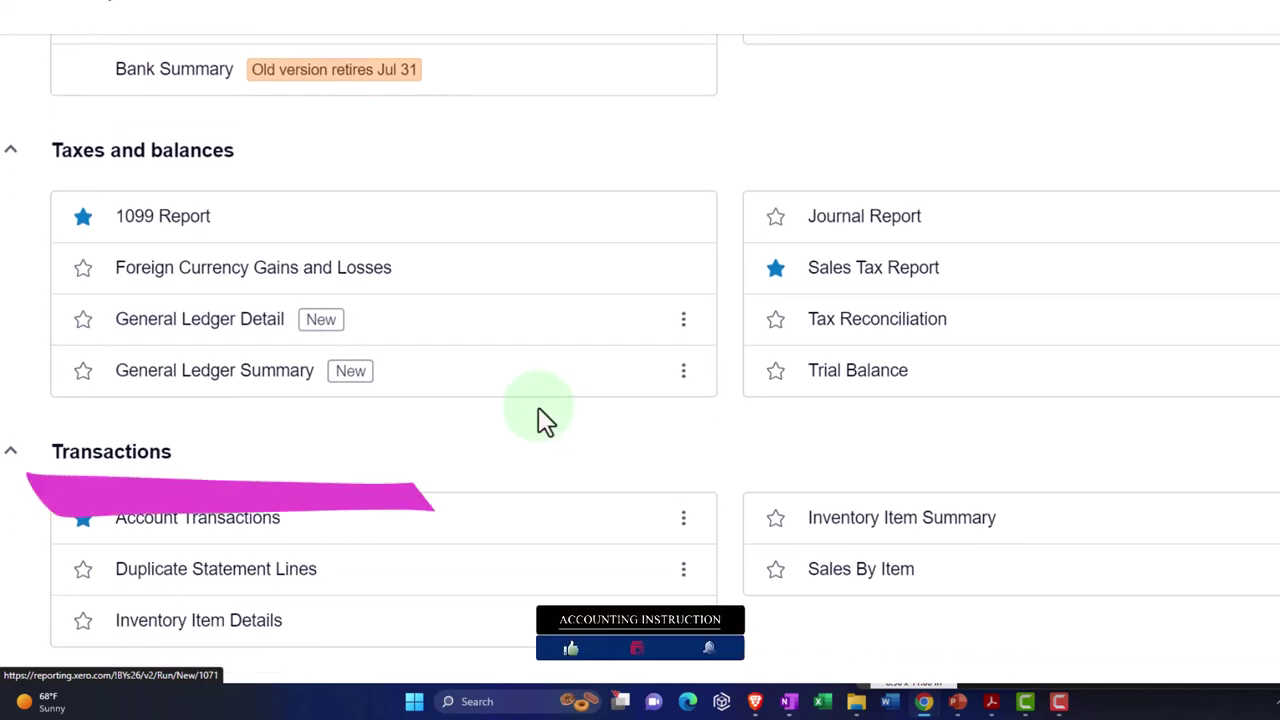